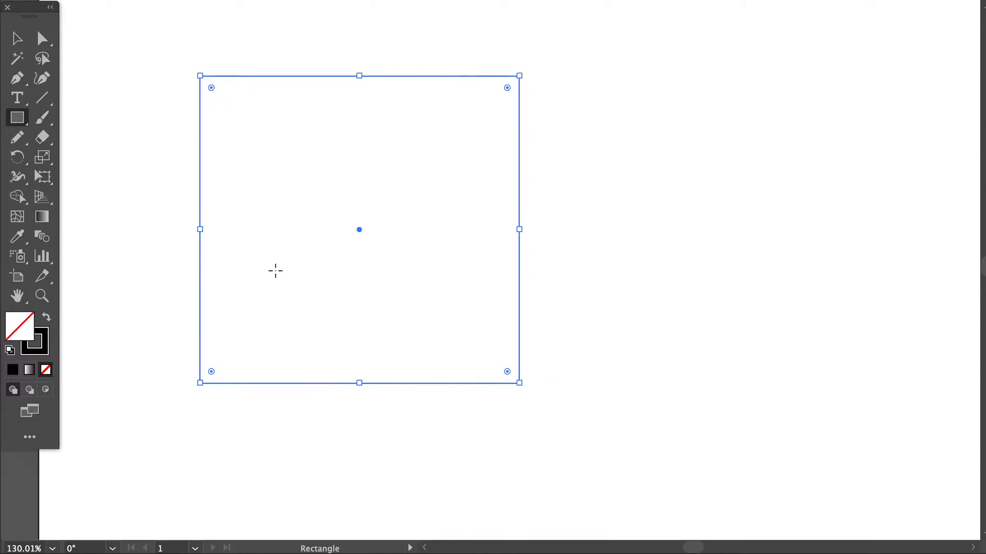
Step: Reshape the square with Direct Selection, moving its upper-right corner inward and down and its upper-left corner outward
left_click(42, 39)
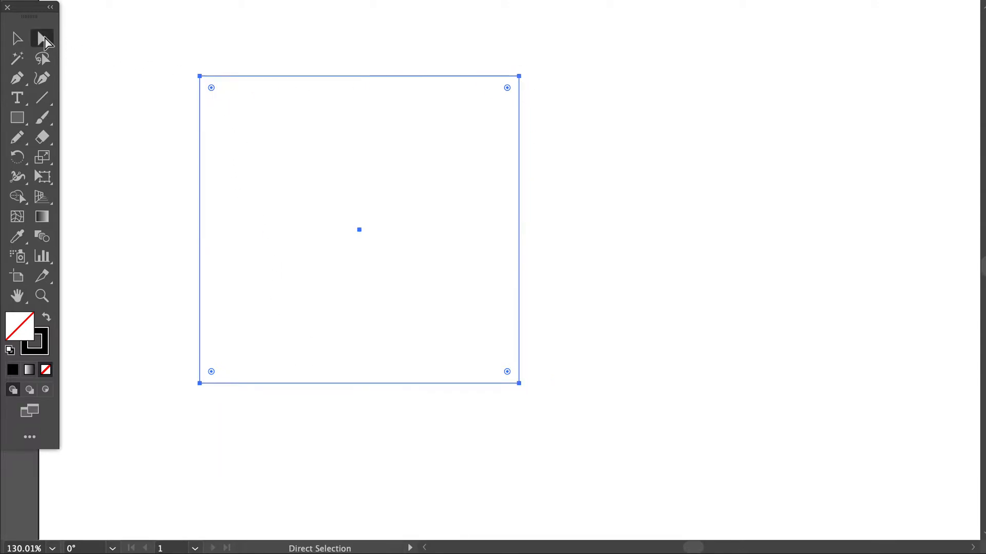
left_click(329, 48)
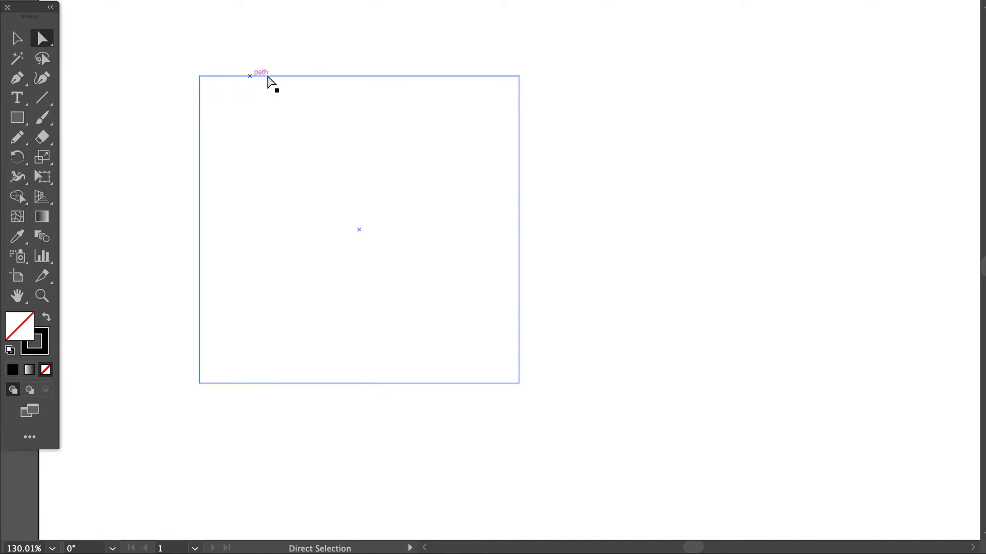
left_click(505, 80)
left_click(520, 77)
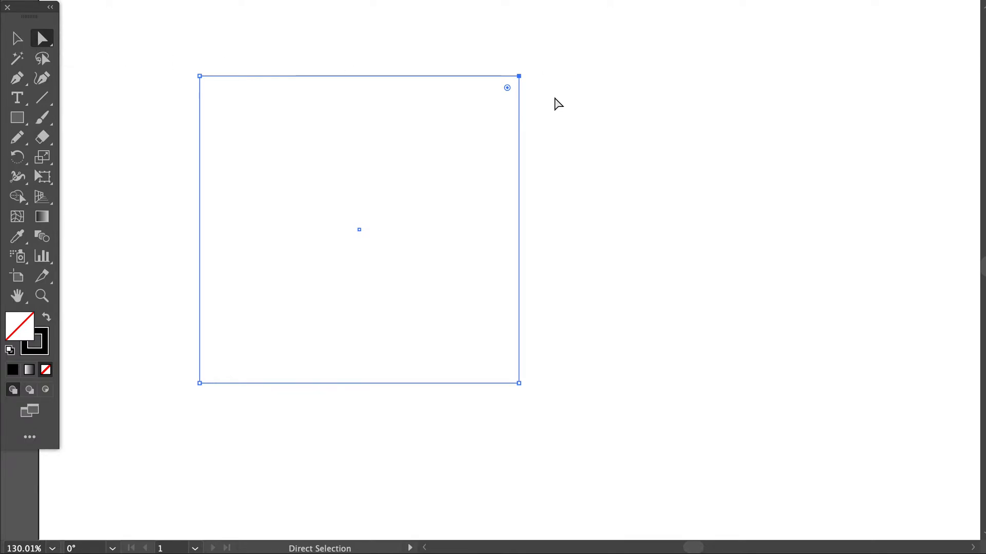
left_click_drag(519, 76, 488, 181)
left_click_drag(196, 176, 156, 102)
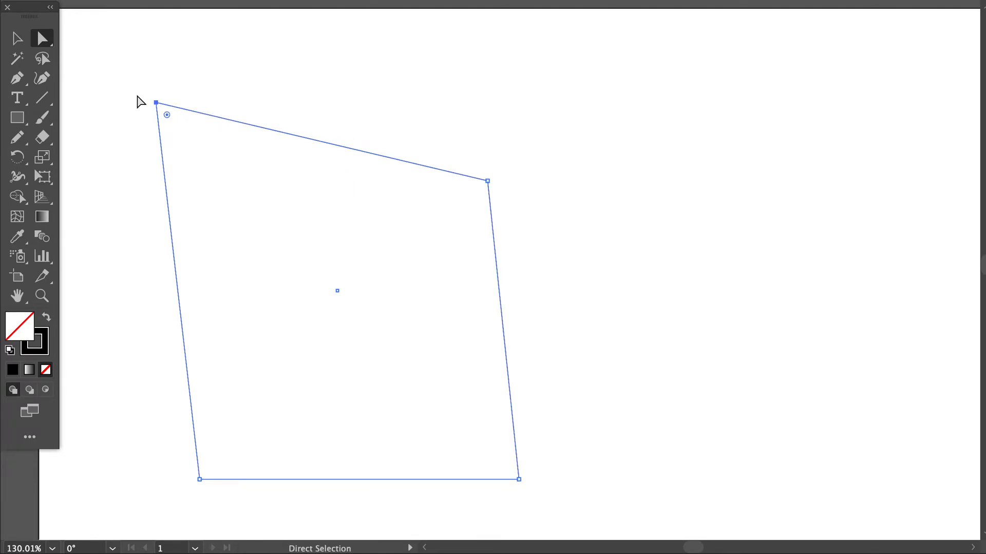
Step: Detach the Pen tool group as a floating palette and place it above the artwork beside the main tools
left_click(16, 79)
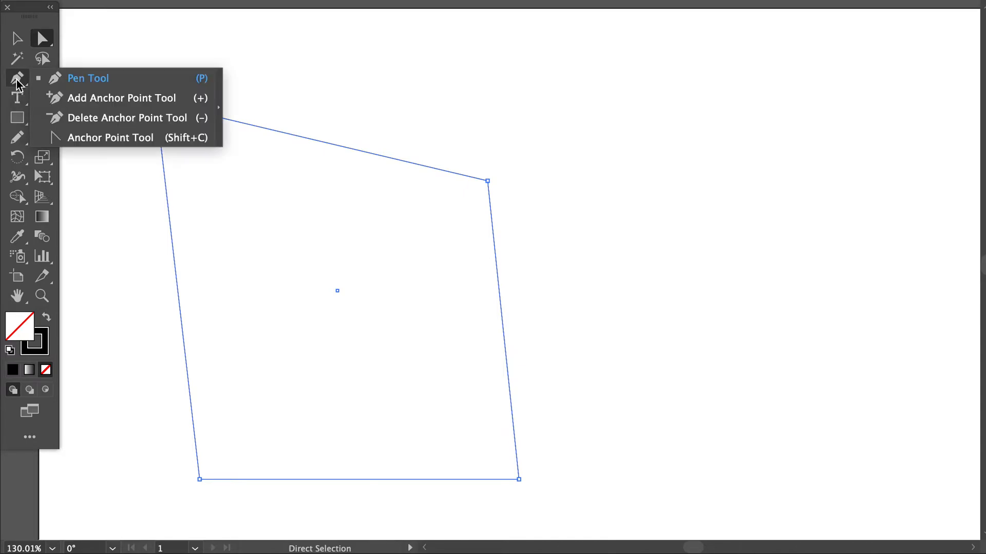
left_click(219, 97)
left_click_drag(88, 88, 141, 17)
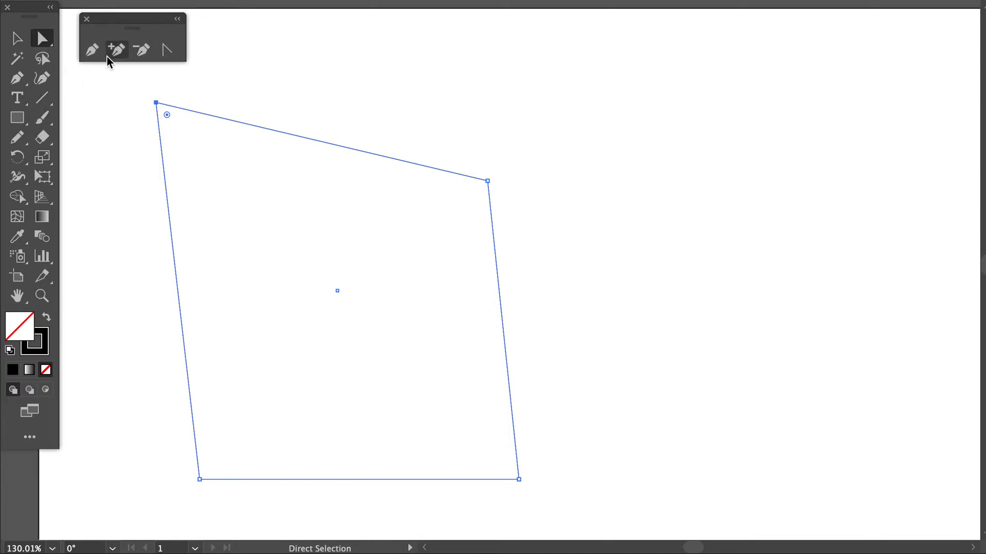
Step: Convert all four corners of the quadrilateral to smooth, outward-bulging curves with the Anchor Point tool
left_click(166, 52)
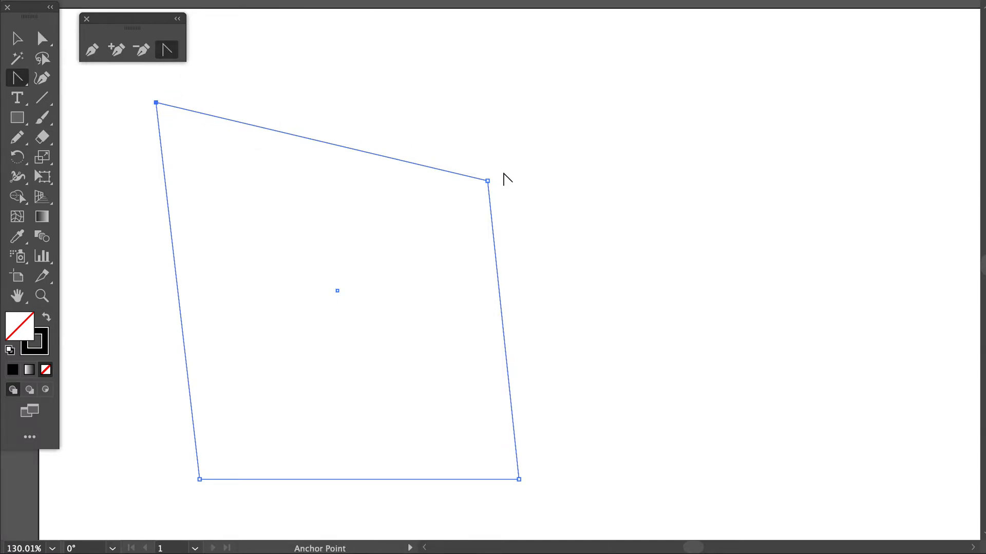
left_click_drag(488, 181, 579, 304)
left_click_drag(156, 103, 222, 55)
left_click_drag(200, 479, 128, 427)
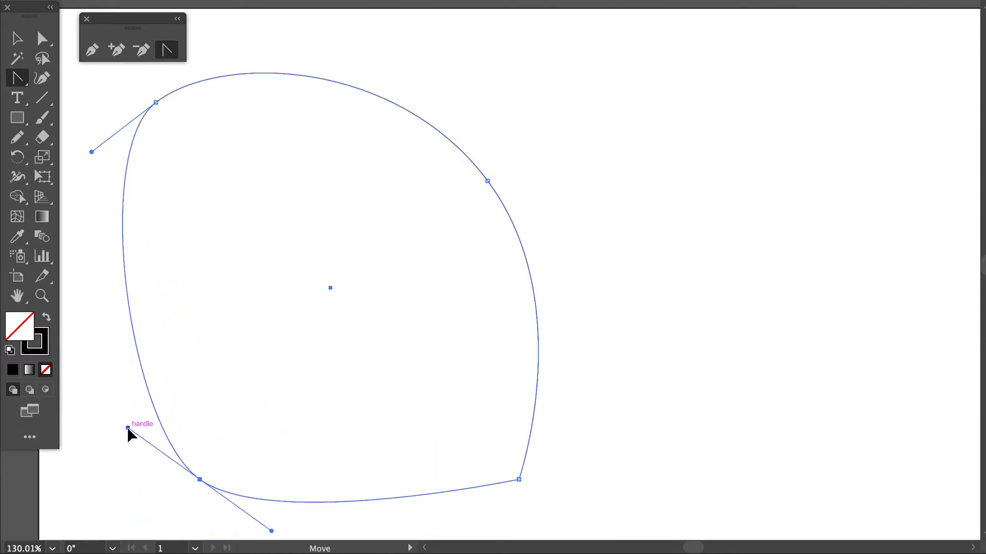
left_click_drag(521, 482, 465, 526)
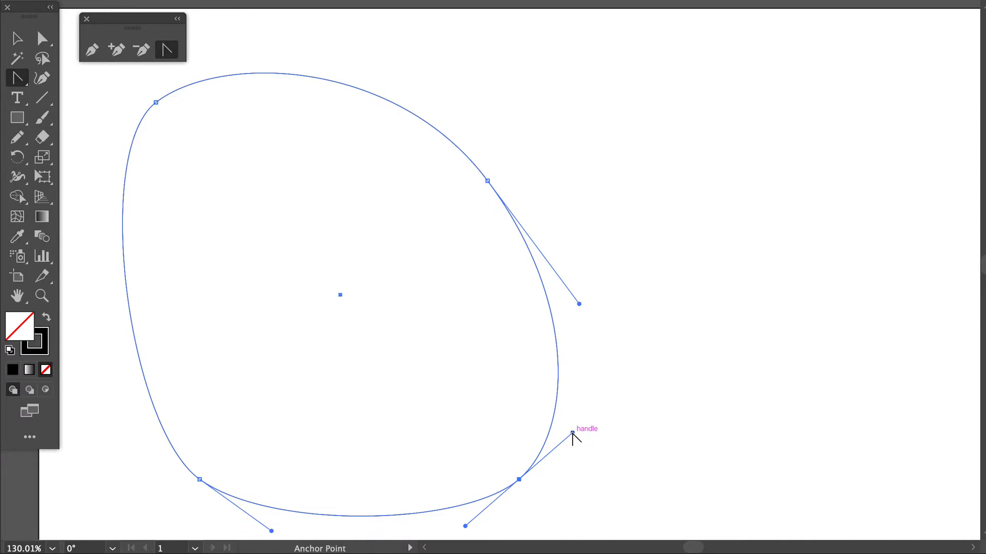
Step: Remove the lower-right anchor's upper handle, and rebuild the upper-left anchor's curve with only its lower handle
left_click(573, 432)
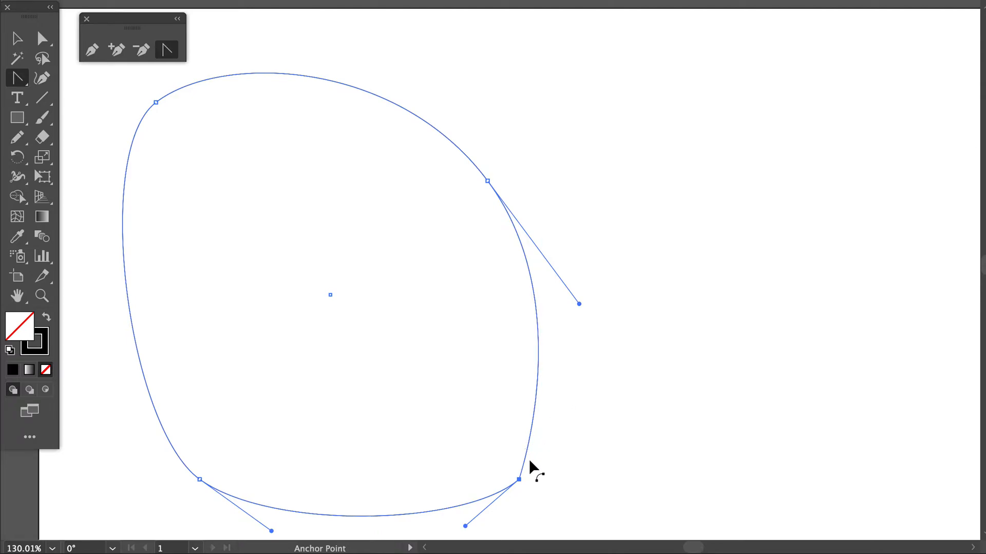
left_click(156, 102)
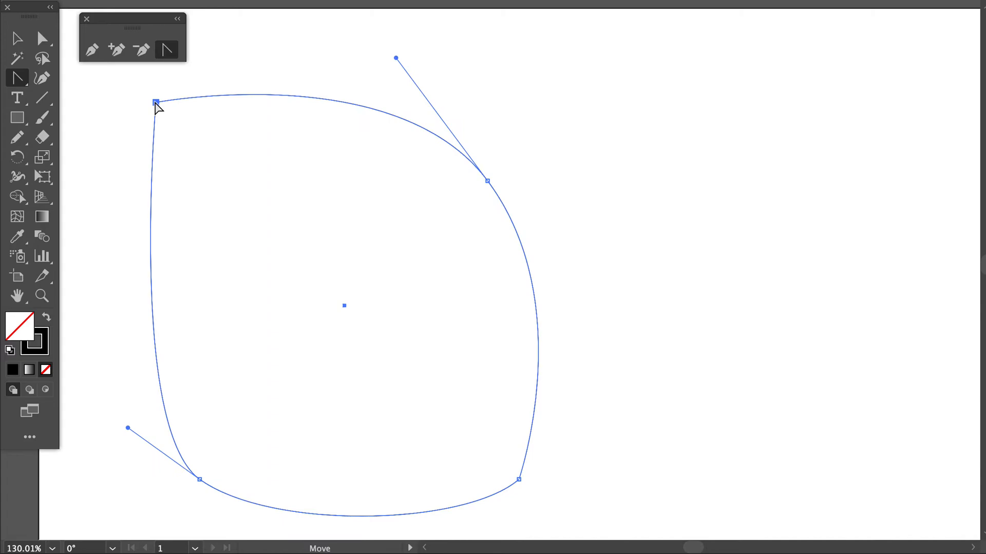
left_click_drag(156, 102, 208, 49)
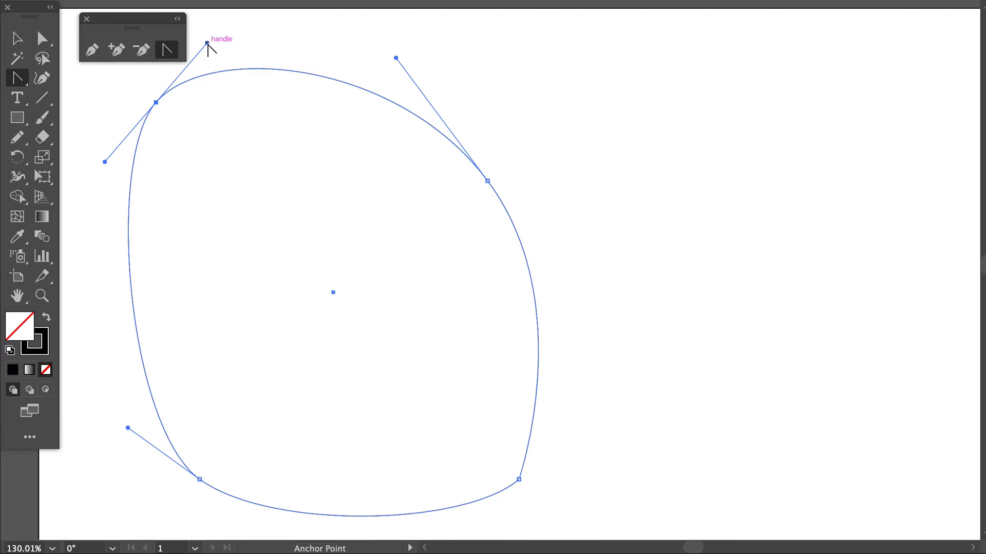
left_click(207, 44)
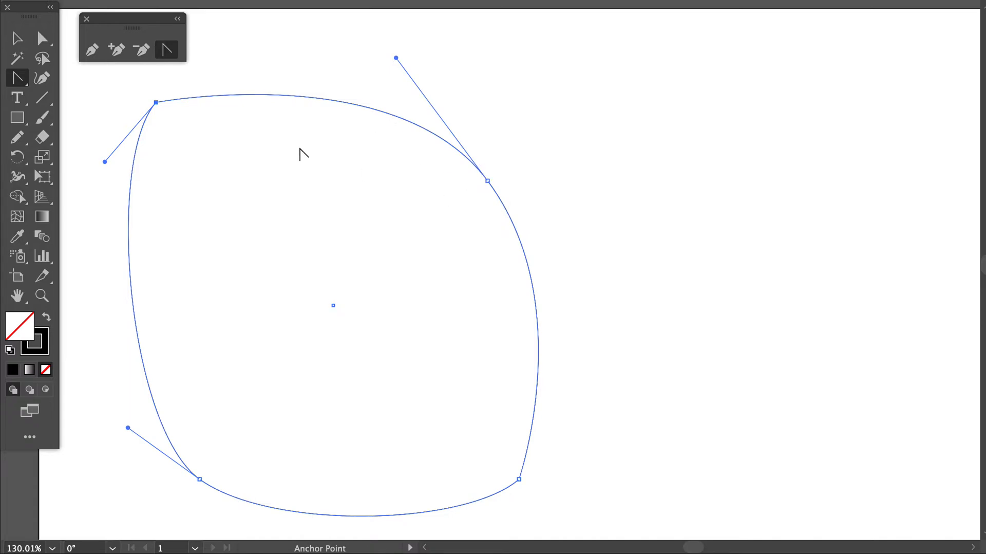
Step: Convert all four anchors of the shape back to straight corner points
left_click(488, 181)
left_click(519, 479)
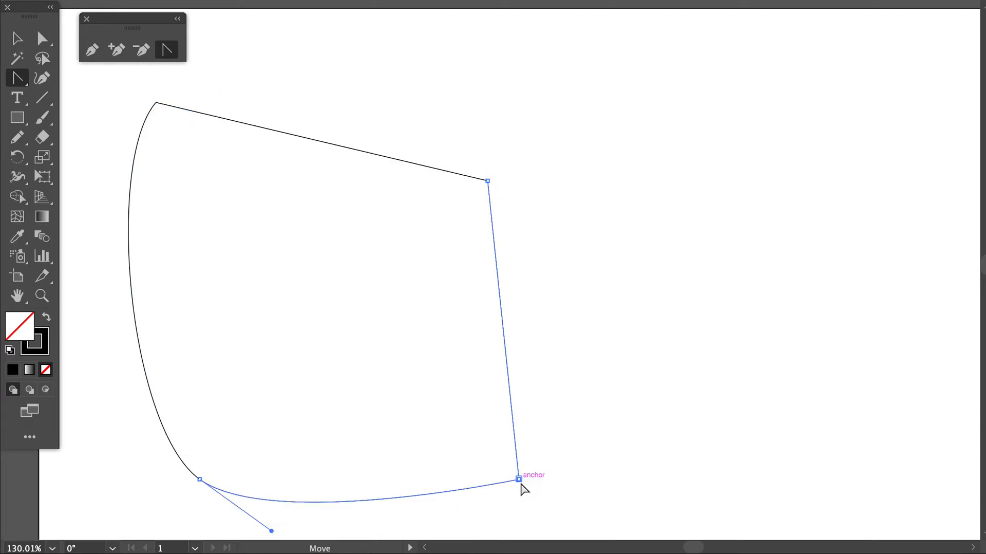
left_click(200, 479)
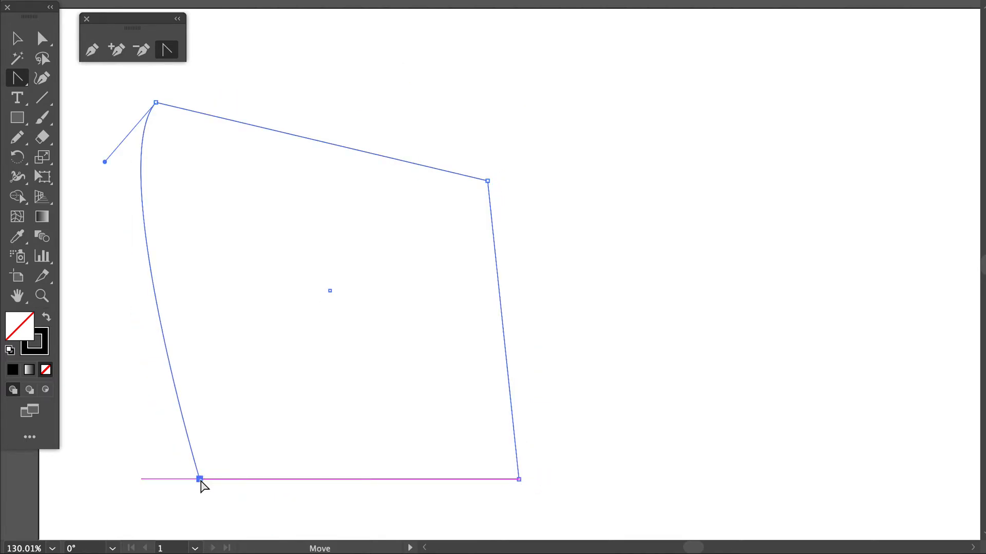
left_click(156, 102)
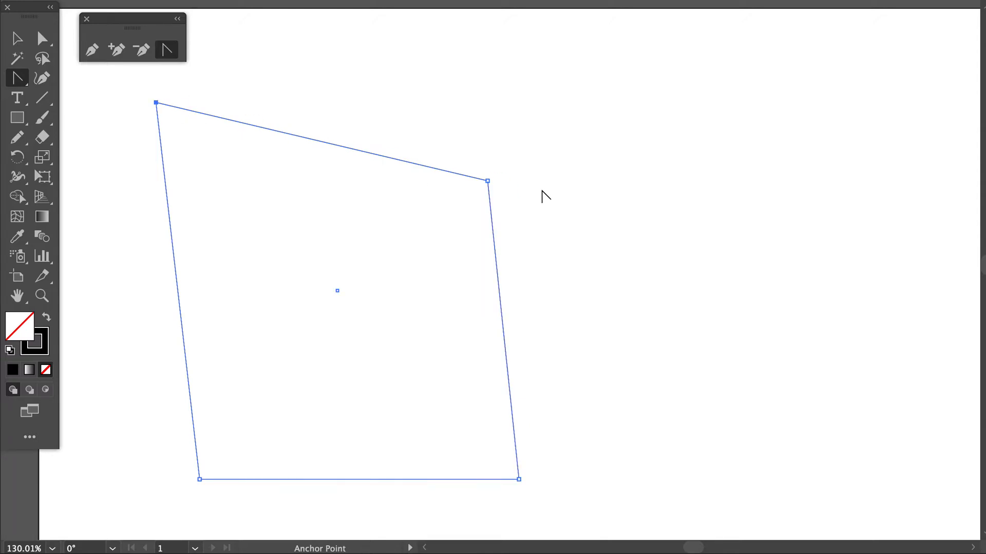
Step: Try pulling the upper-right anchor's handle inward in two directions, and convert the anchor back to a corner
left_click_drag(488, 181, 360, 225)
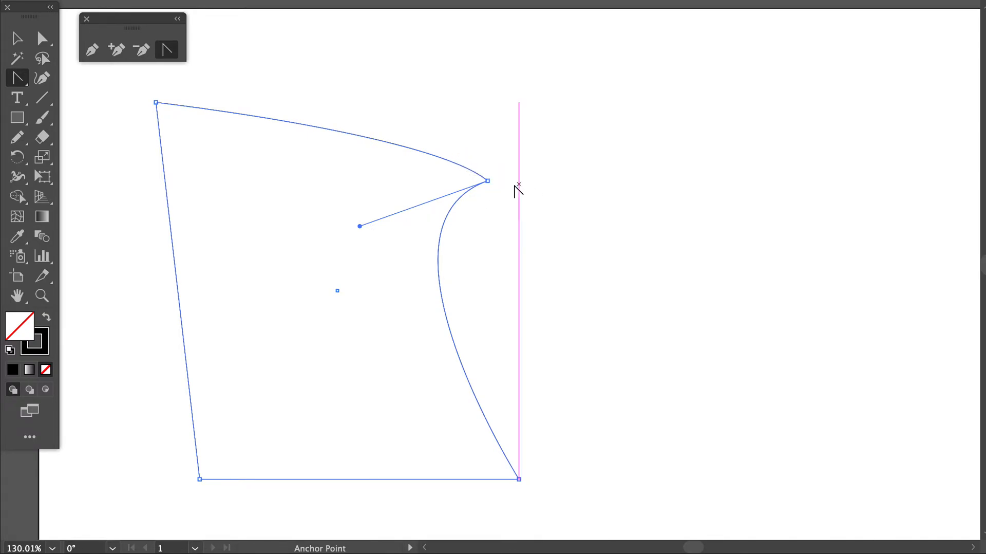
left_click_drag(489, 181, 415, 271)
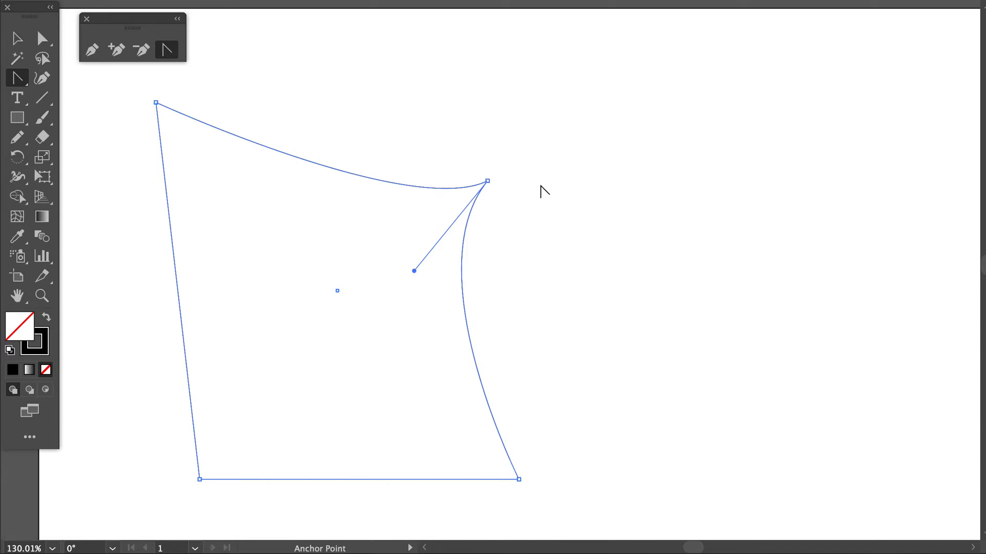
left_click(489, 182)
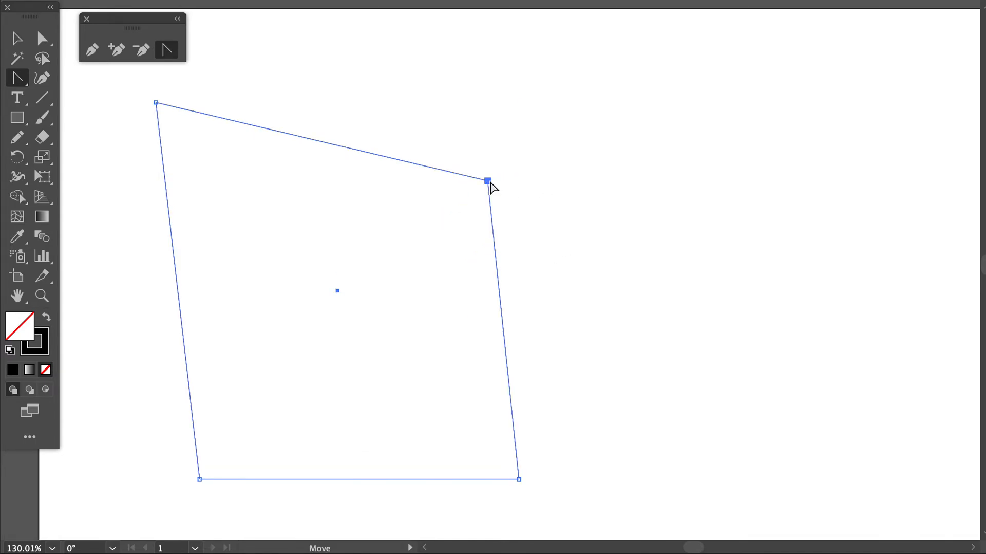
Step: Curve the upper-right anchor outward, remove its lower handle and raise the remaining handle to bulge the upper edge
left_click_drag(489, 182, 548, 226)
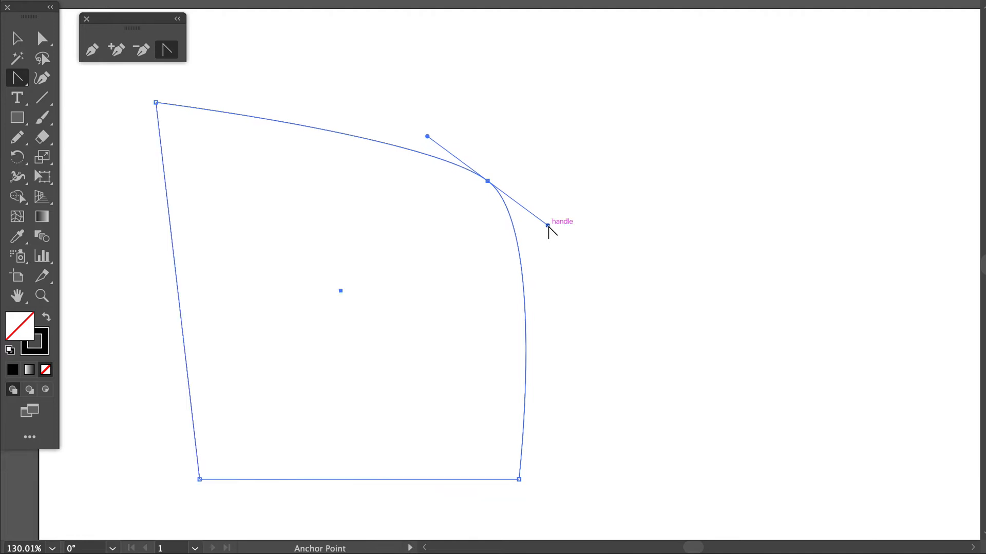
left_click(548, 225)
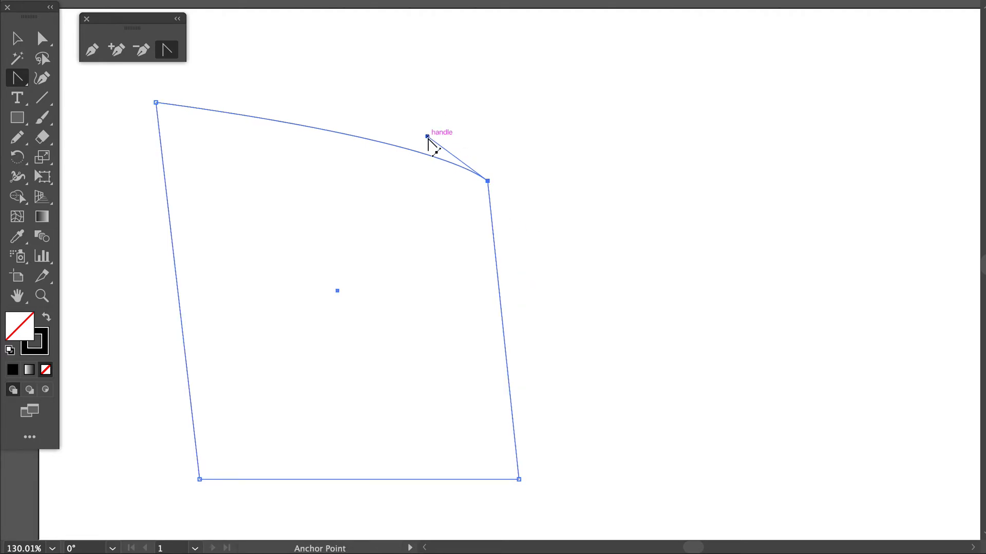
left_click_drag(427, 136, 436, 97)
Step: Delete the whole reshaped quadrilateral, including the segments that remain after the first deletion
scroll(437, 98, "down", 3)
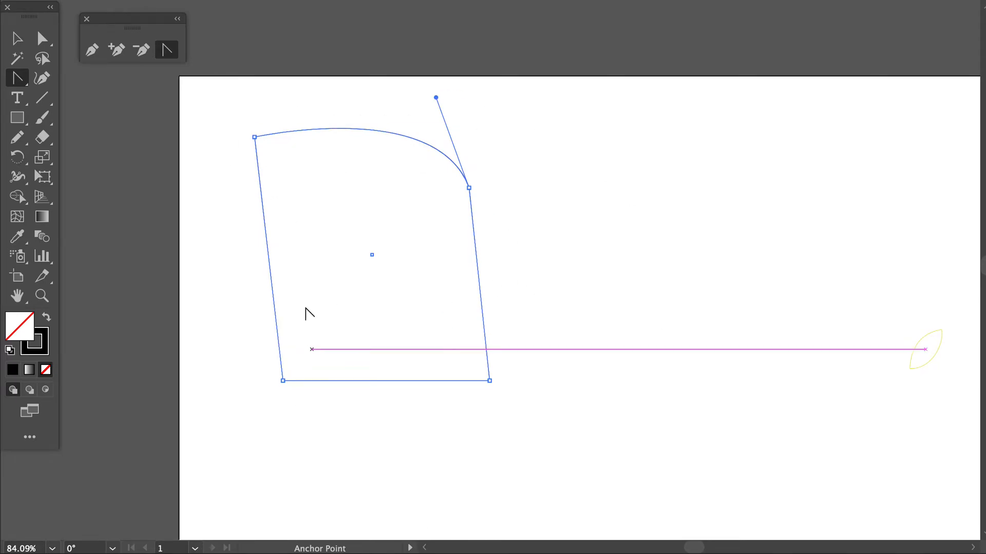
left_click(17, 38)
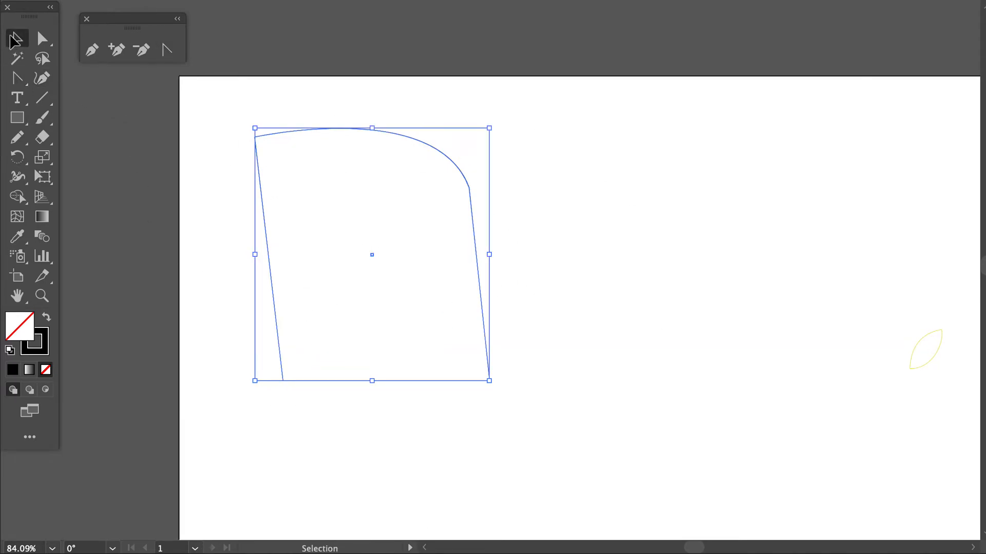
key("Delete")
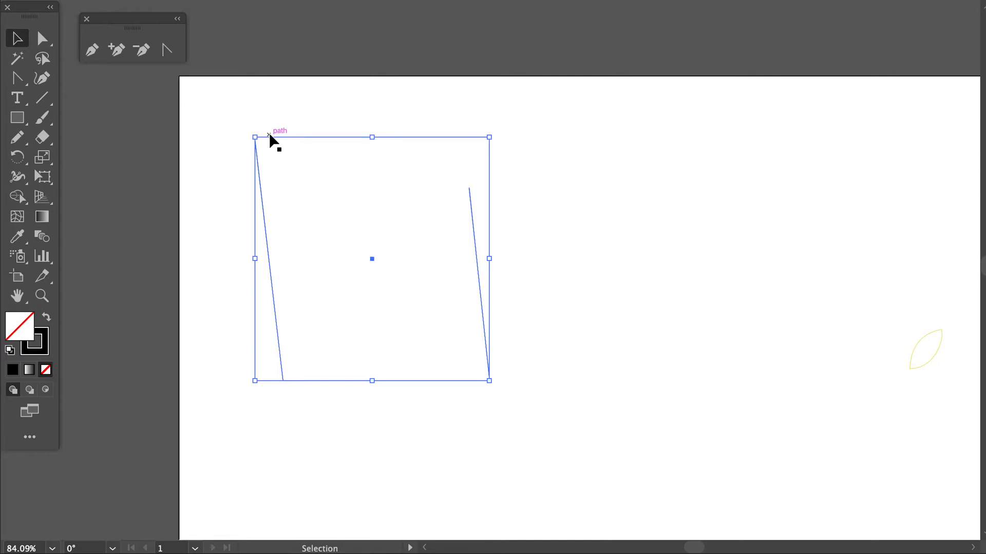
key("Delete")
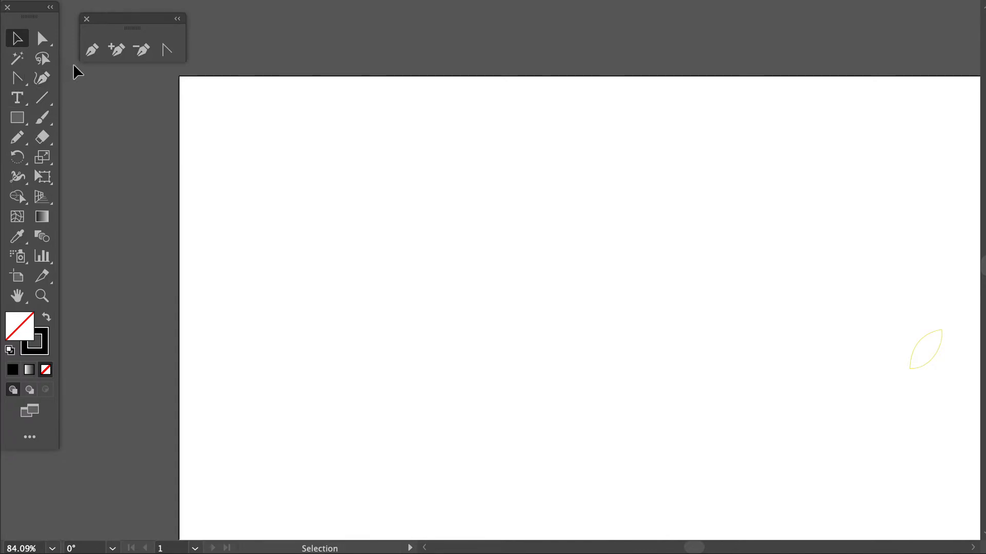
Step: Draw a large open freehand spiral in the empty artboard area with the Pencil tool
left_click(93, 51)
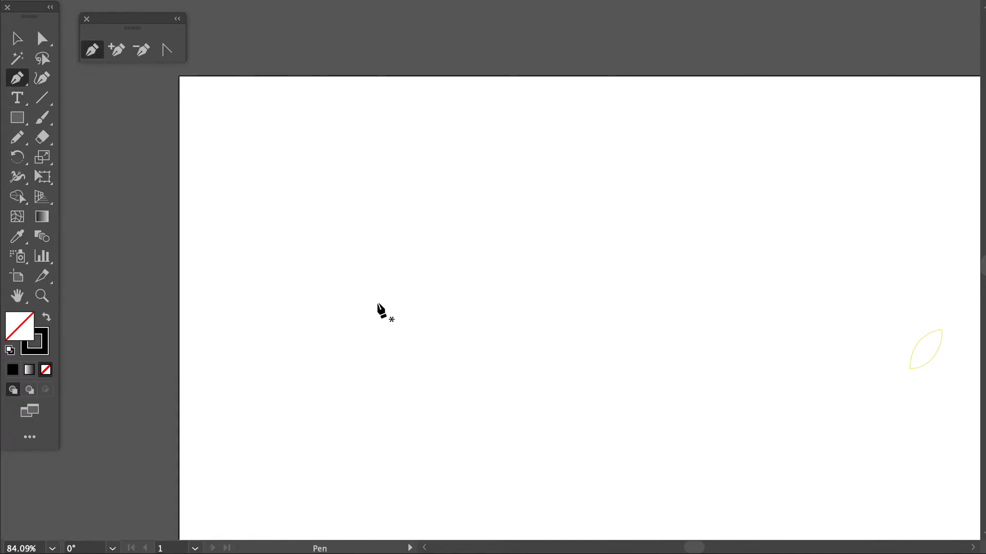
scroll(376, 304, "up", 3)
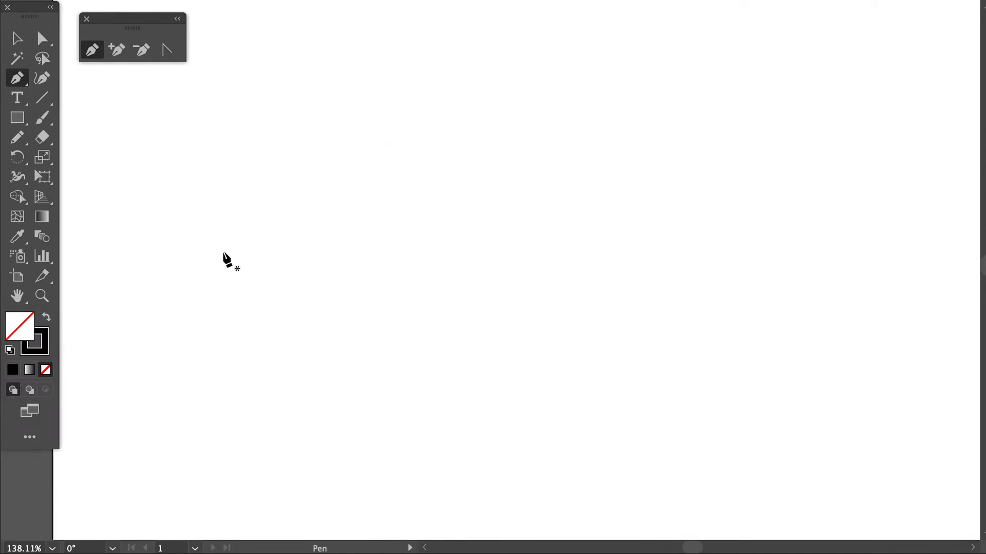
left_click(21, 142)
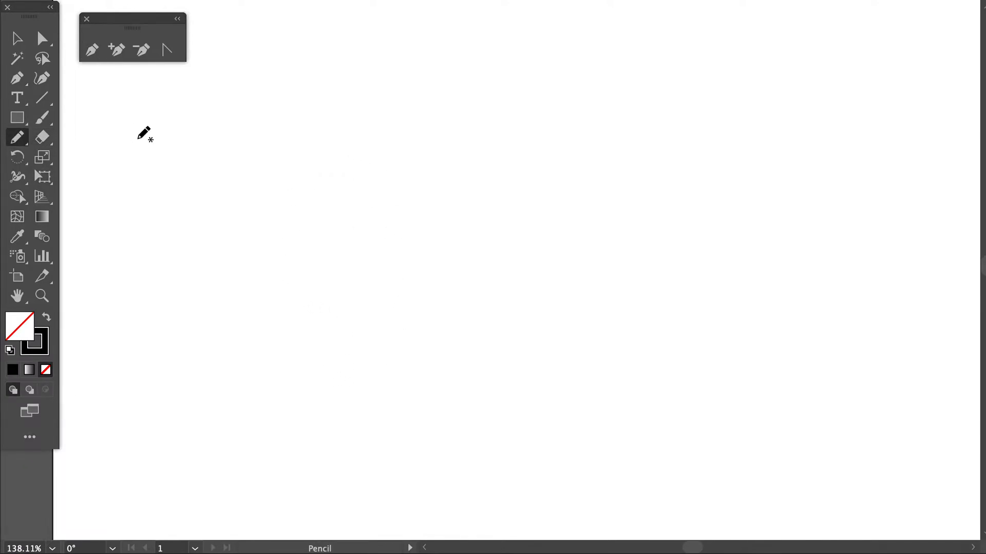
mouse_move(276, 223)
left_mouse_down()
mouse_move(357, 129)
mouse_move(589, 154)
mouse_move(539, 390)
mouse_move(363, 380)
mouse_move(392, 254)
mouse_move(482, 253)
mouse_move(454, 320)
left_mouse_up()
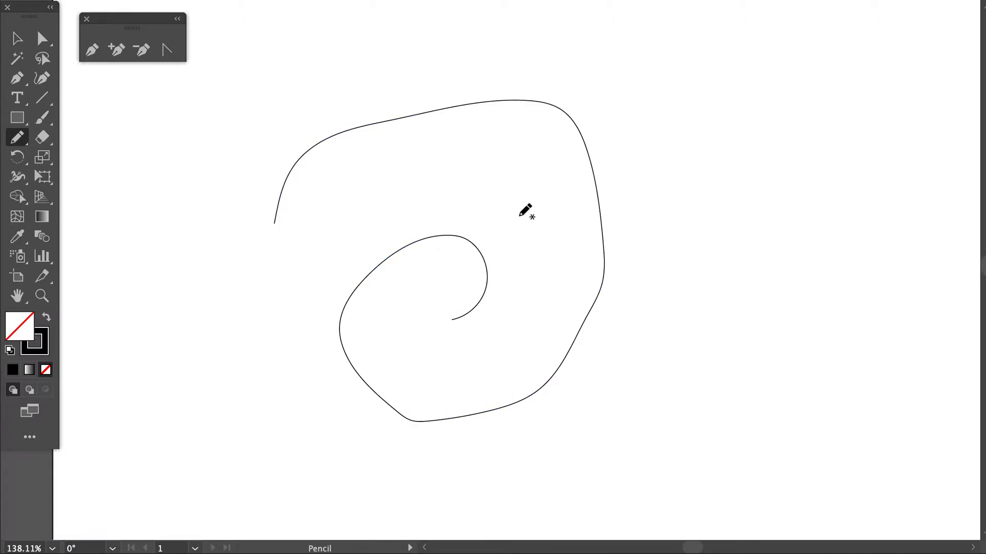
Step: Reshape the spiral by moving several anchors along its outer and inner curves and adjusting its outer end with Direct Selection
left_click(42, 36)
left_click(359, 128)
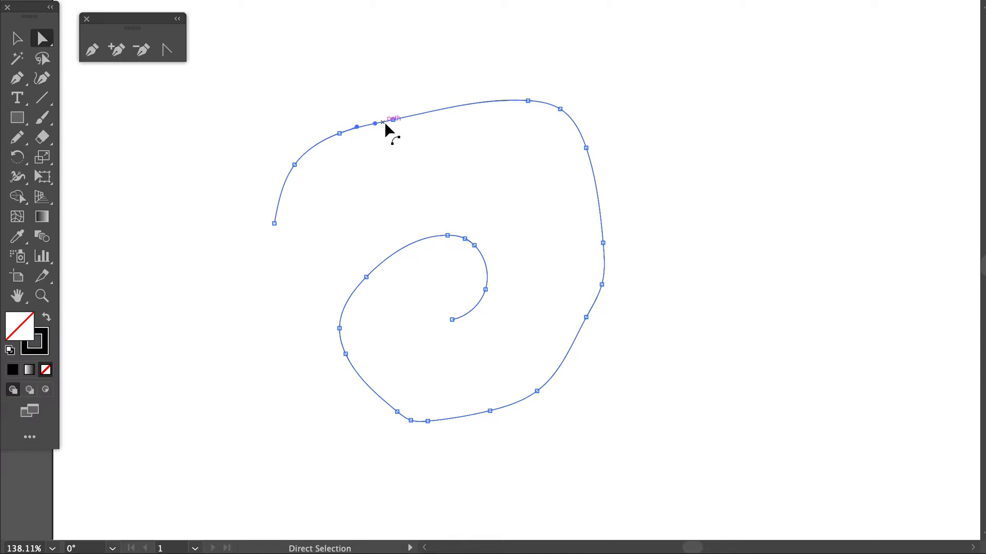
left_click_drag(394, 121, 392, 84)
left_click_drag(560, 113, 546, 163)
left_click_drag(603, 243, 661, 227)
left_click_drag(448, 235, 420, 208)
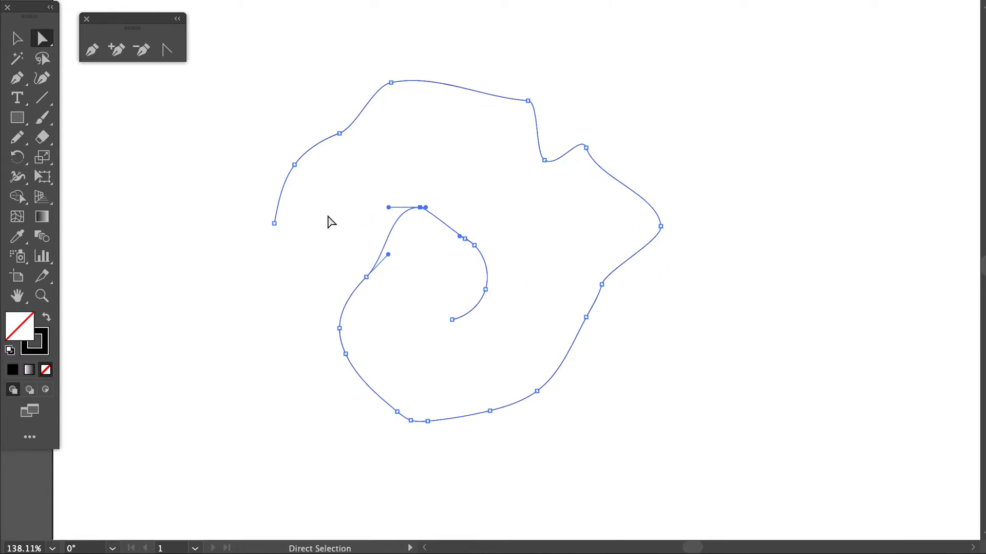
left_click_drag(276, 228, 247, 160)
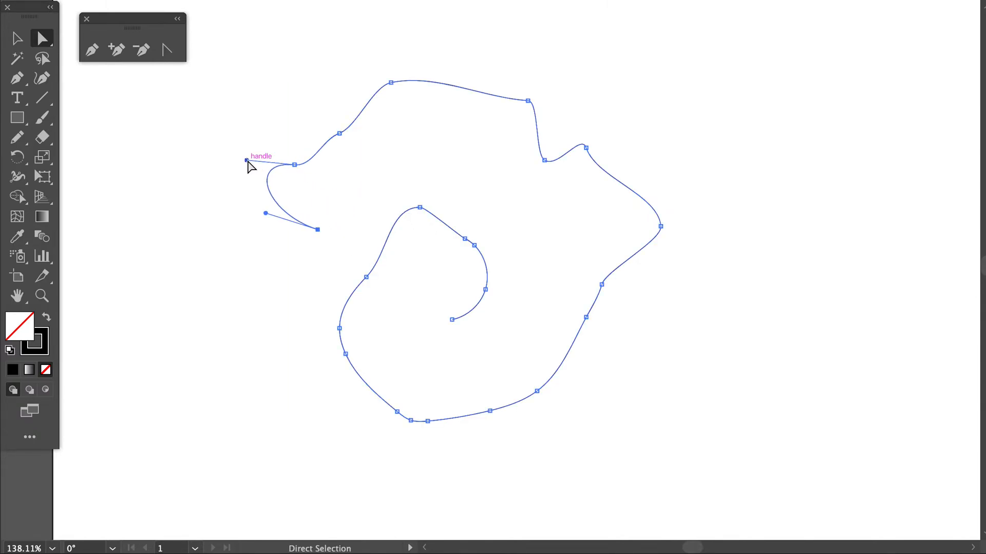
left_click_drag(338, 135, 334, 127)
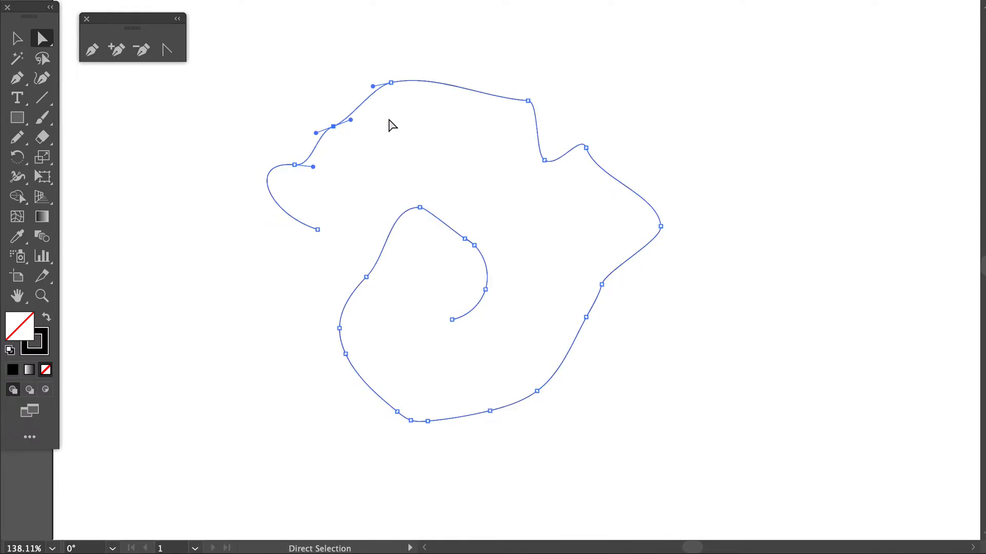
Step: Select the entire reshaped spiral and delete it from the artboard
left_click(17, 38)
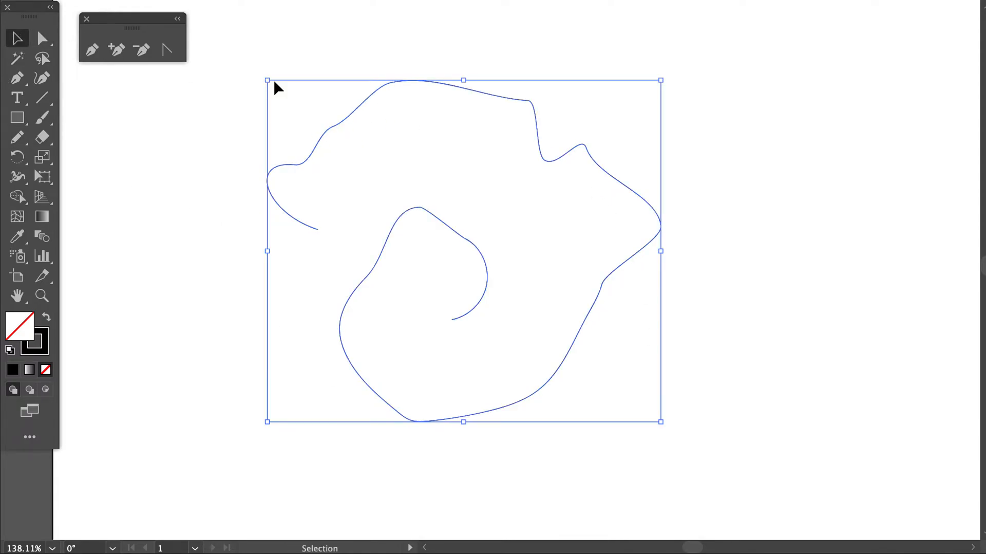
key("Delete")
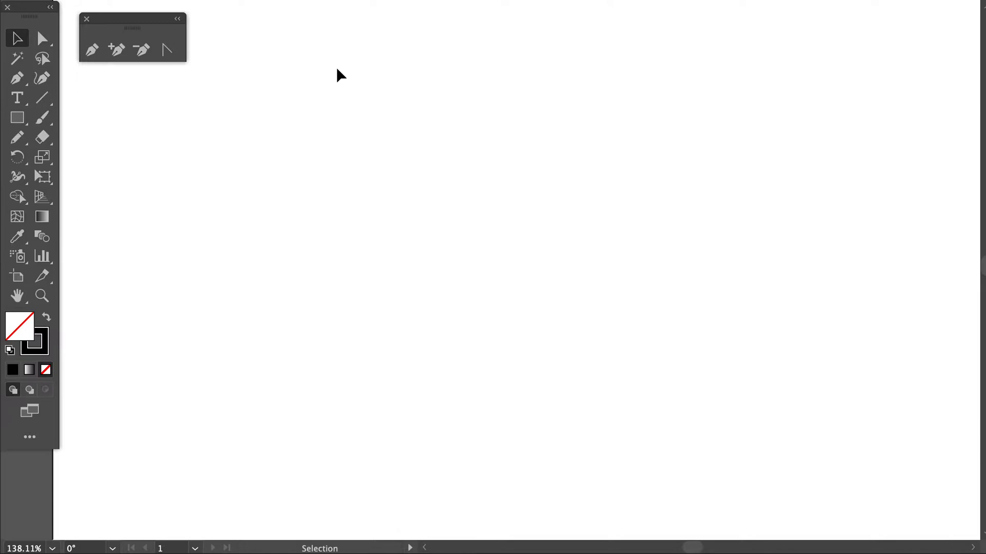
Step: Draw a closed, zigzag-shaped polygon with seven straight-sided corners in the empty artboard area using the Pen tool
left_click(92, 50)
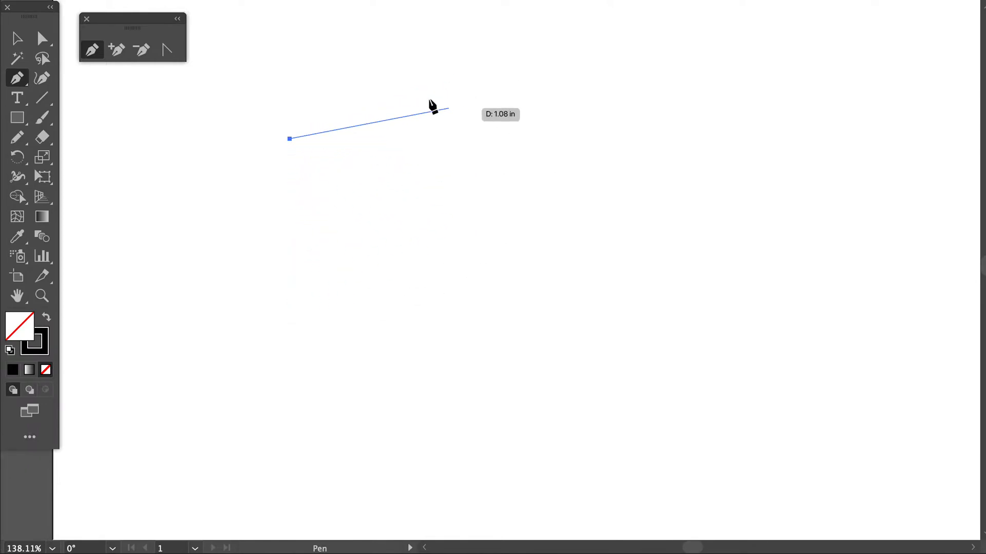
left_click(475, 86)
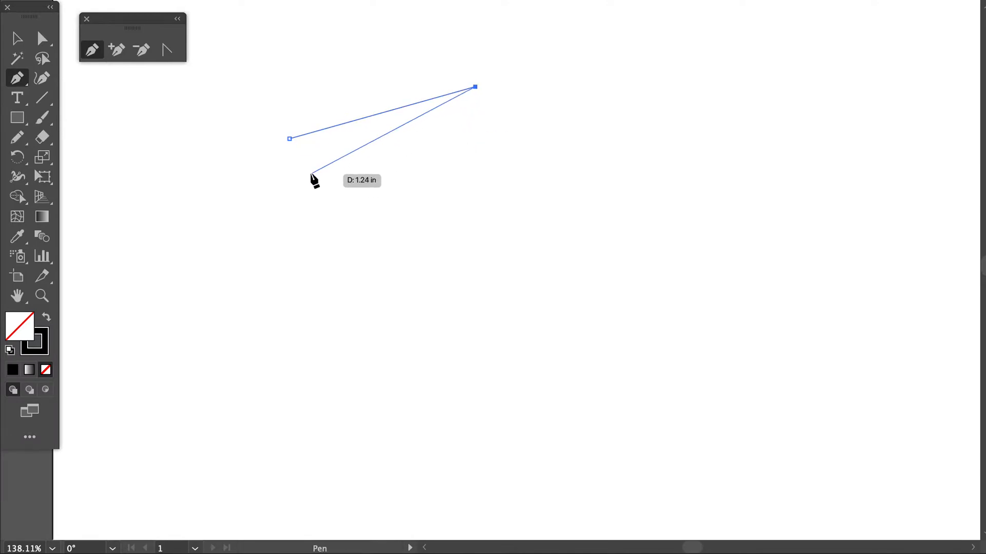
left_click(466, 233)
left_click(596, 203)
left_click(510, 325)
left_click(312, 259)
left_click(399, 179)
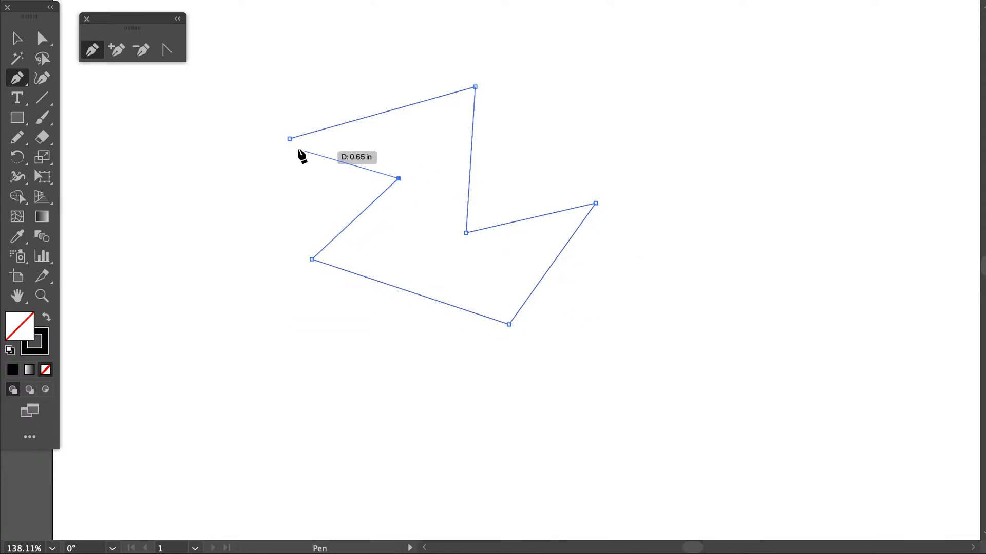
left_click(290, 139)
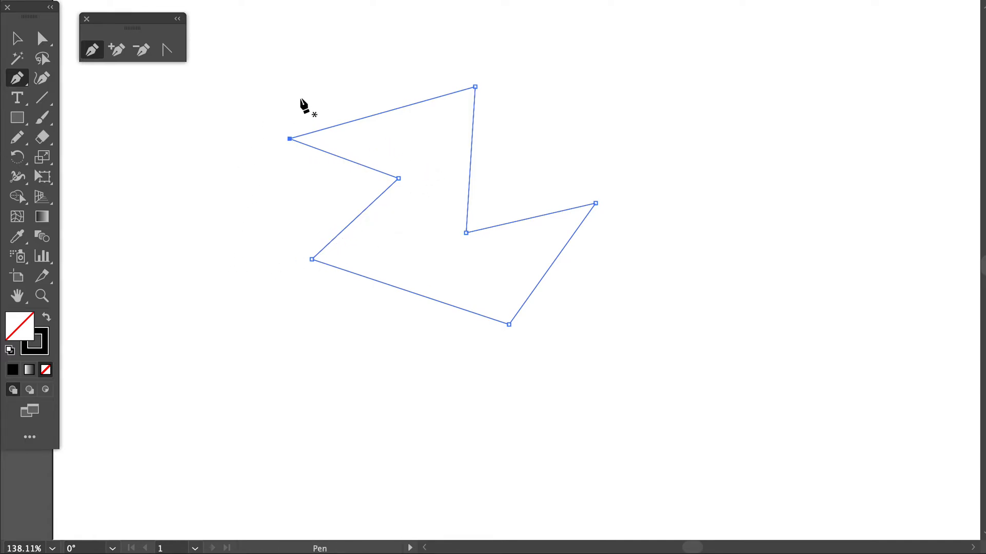
Step: Draw a closed, curvy blob with seven smooth anchors beside the zigzag polygon using the Pen tool
left_click(561, 97)
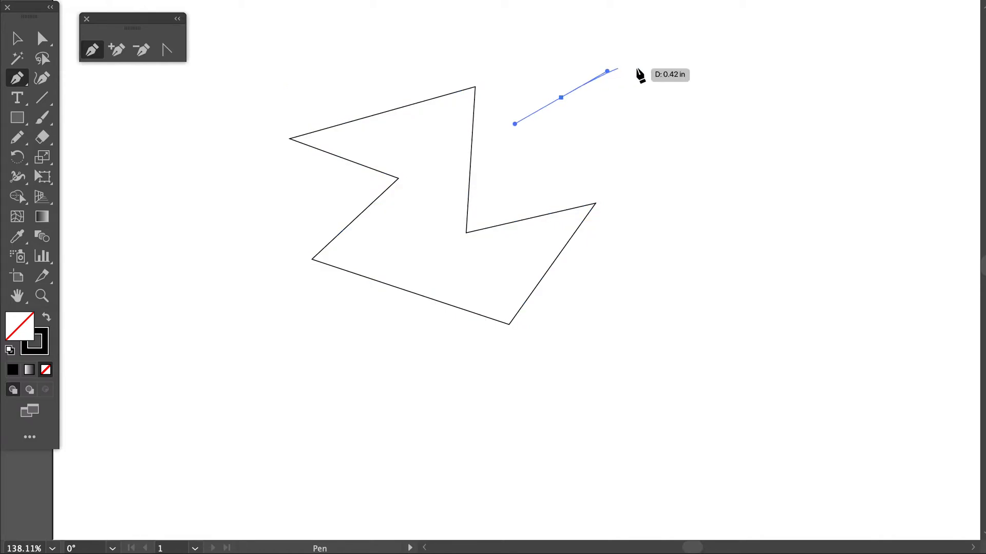
left_click_drag(803, 72, 846, 106)
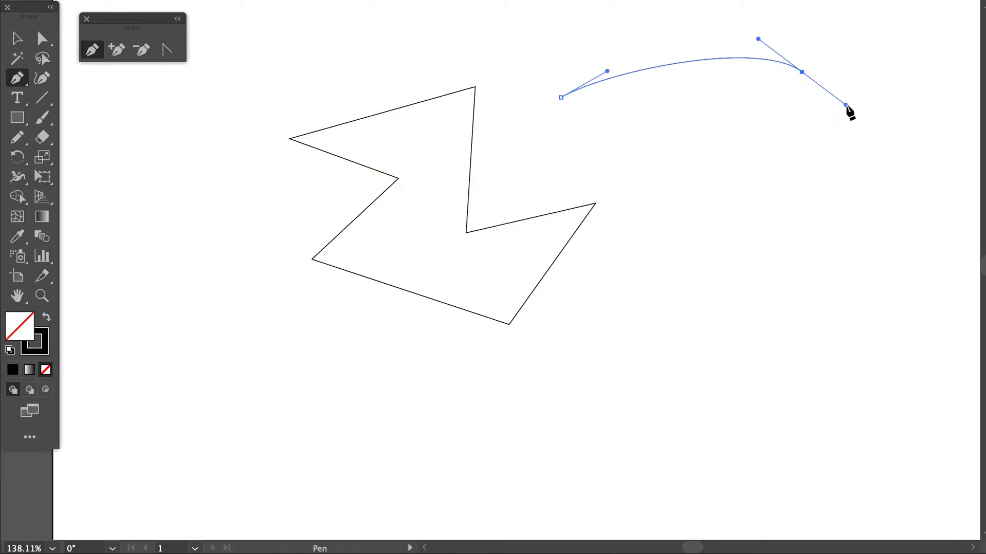
left_click_drag(779, 189, 794, 213)
left_click_drag(843, 233, 838, 277)
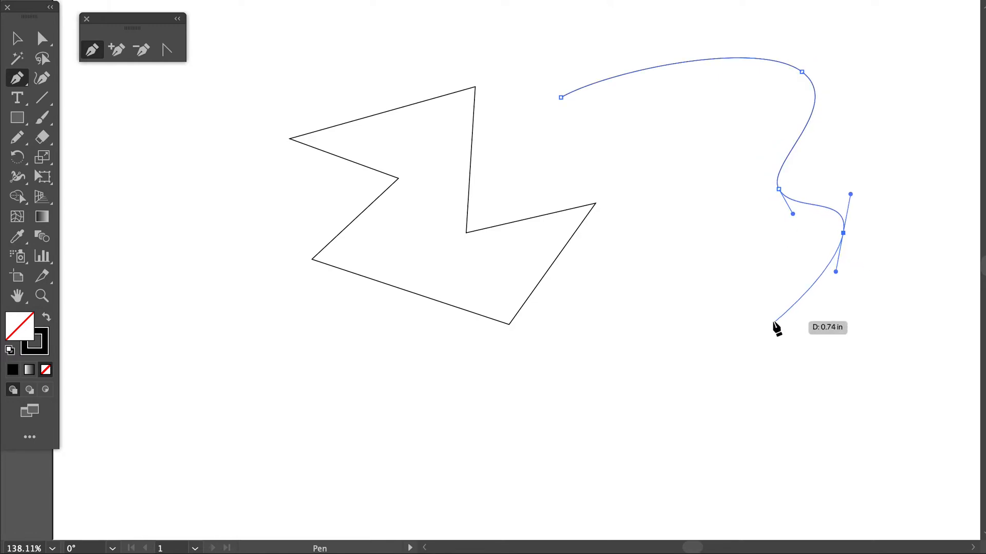
left_click(729, 328)
left_click_drag(730, 330, 656, 324)
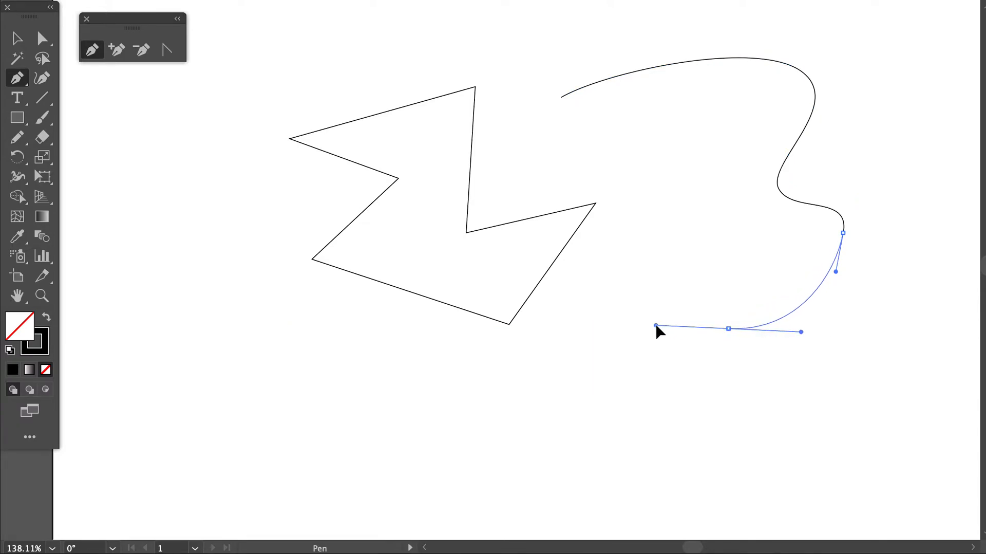
left_click_drag(643, 220, 670, 146)
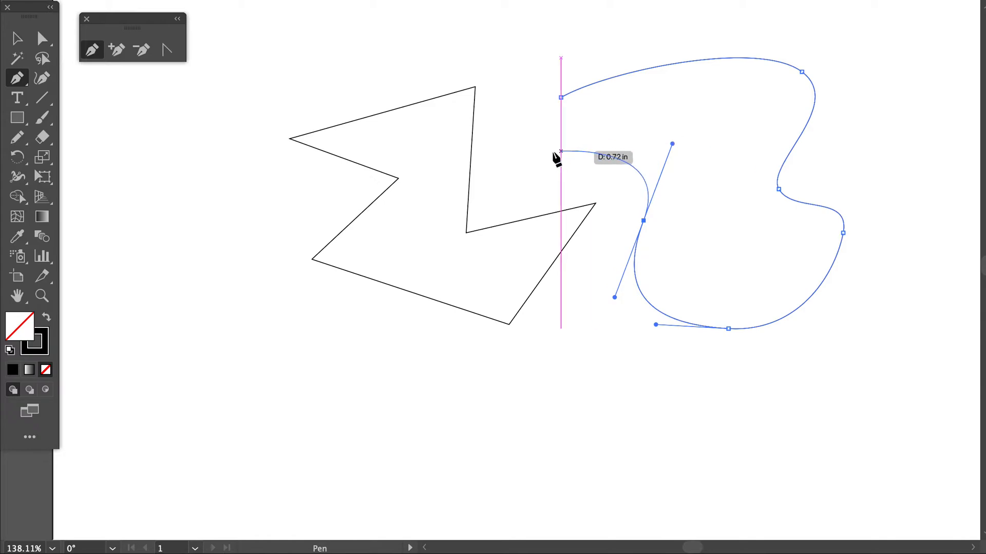
left_click_drag(540, 150, 523, 123)
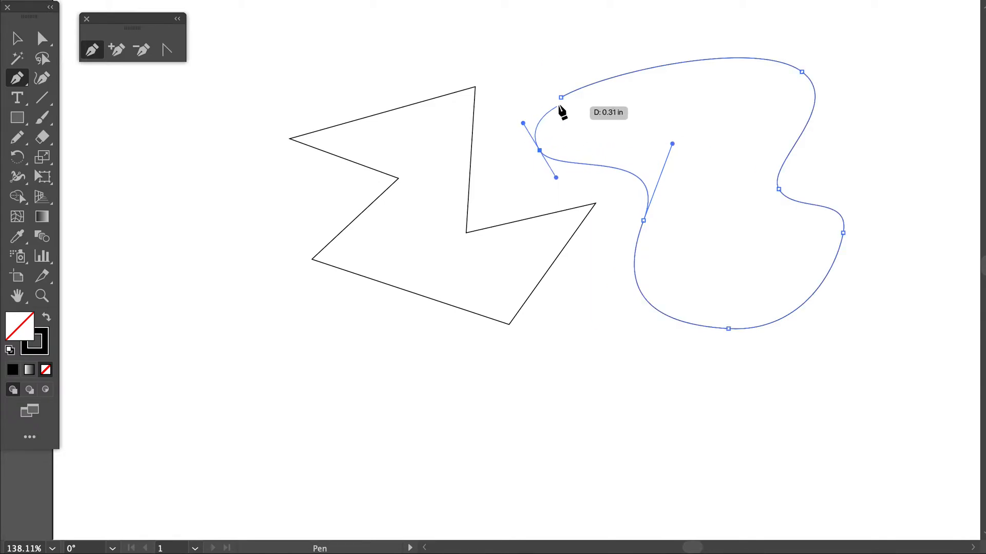
left_click_drag(561, 97, 589, 82)
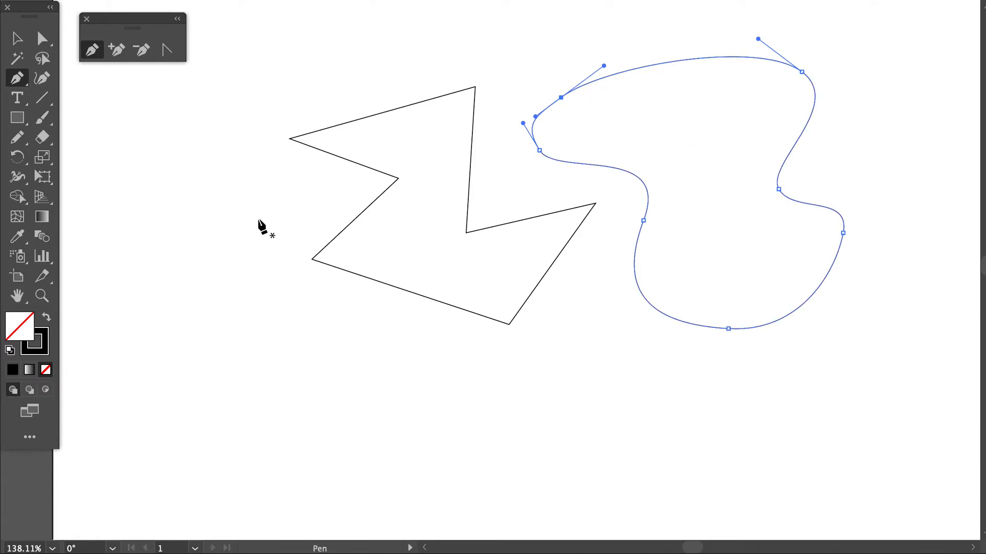
Step: Reshape the blob's upper curve with Direct Selection, raising its starting anchor and moving the opposite upper anchor inward and up
left_click(44, 39)
left_click(582, 35)
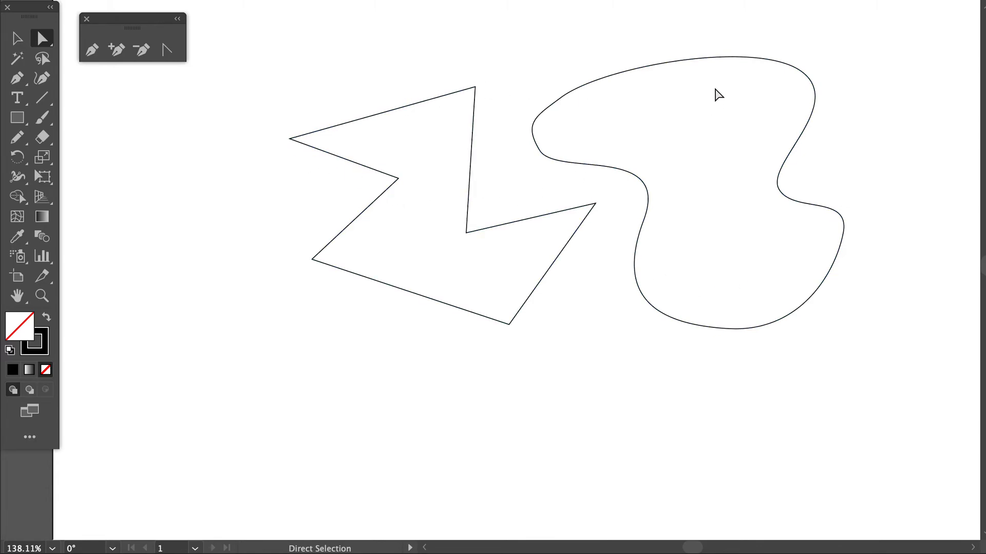
left_click(698, 60)
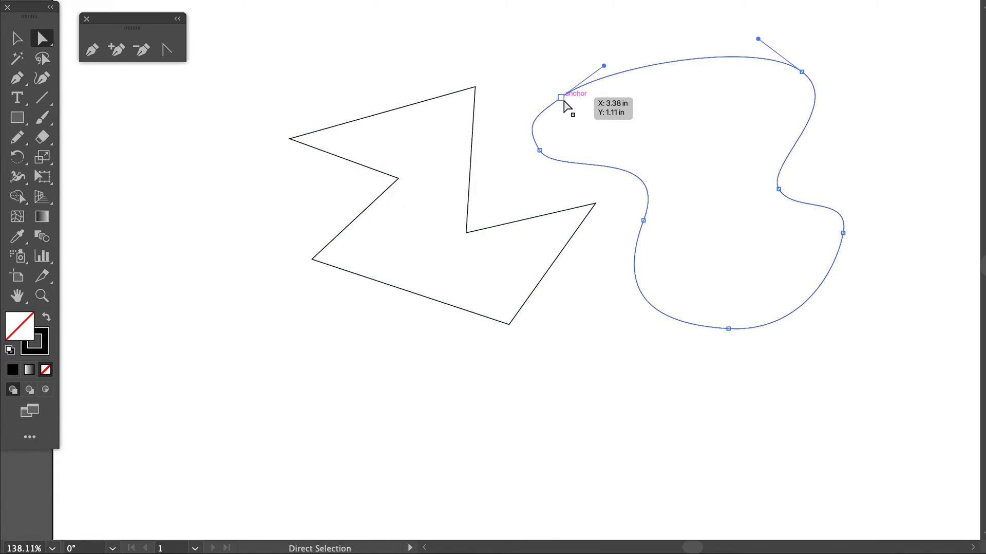
left_click_drag(563, 99, 564, 76)
left_click_drag(803, 73, 765, 60)
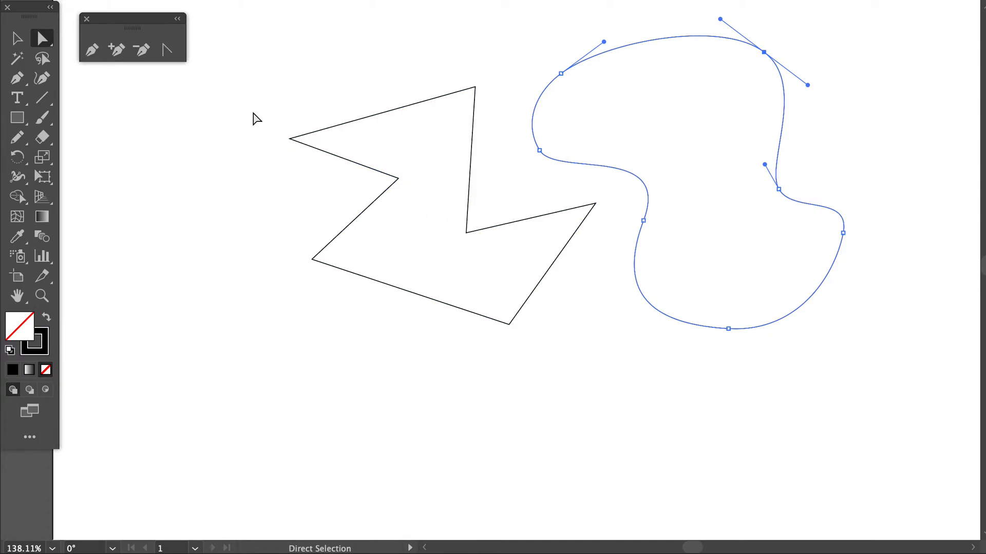
Step: Select both the zigzag polygon and the curvy blob and delete them from the artboard
left_click(15, 39)
key("ctrl+a")
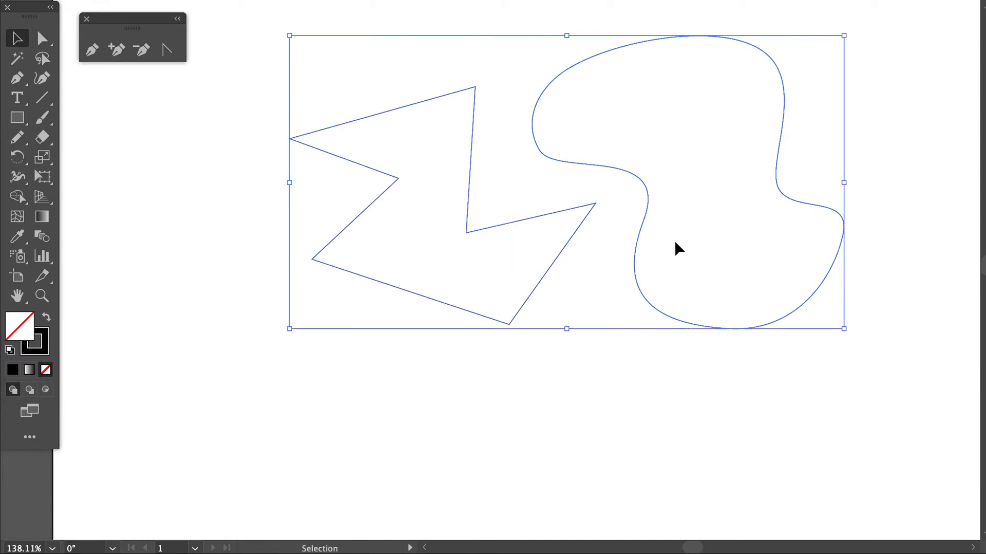
key("Delete")
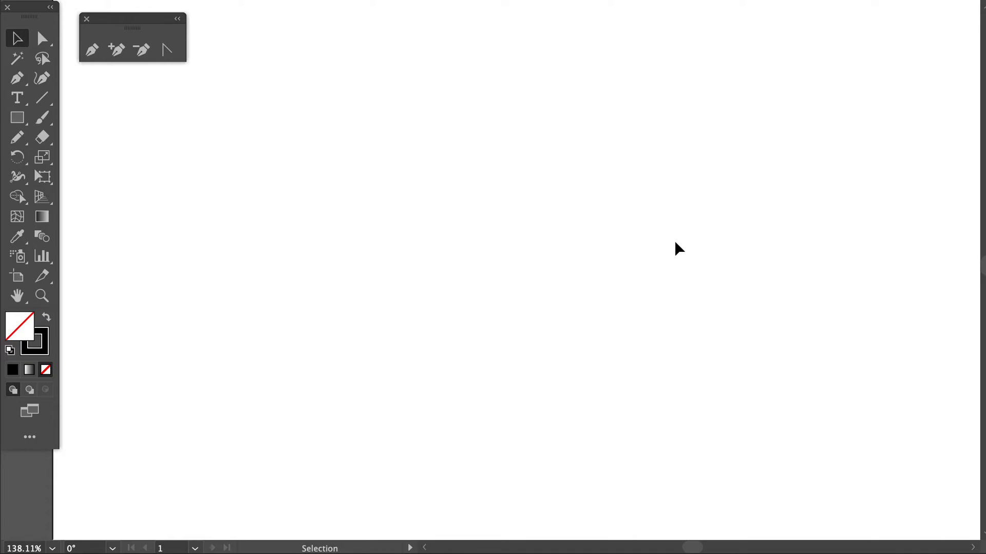
Step: Draw a closed block letter E about 1.03 in wide with straight horizontal and vertical Pen tool segments
left_click(16, 77)
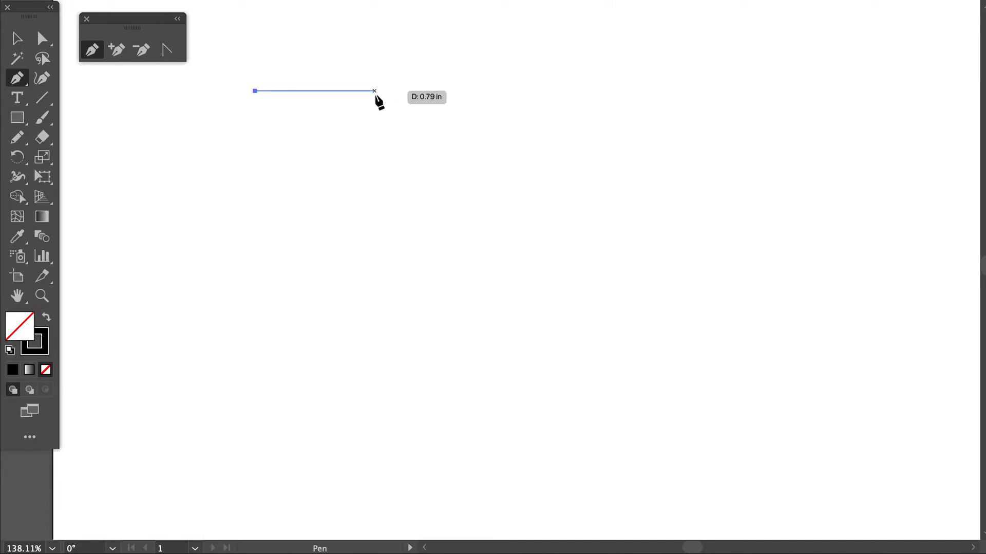
left_click(414, 91)
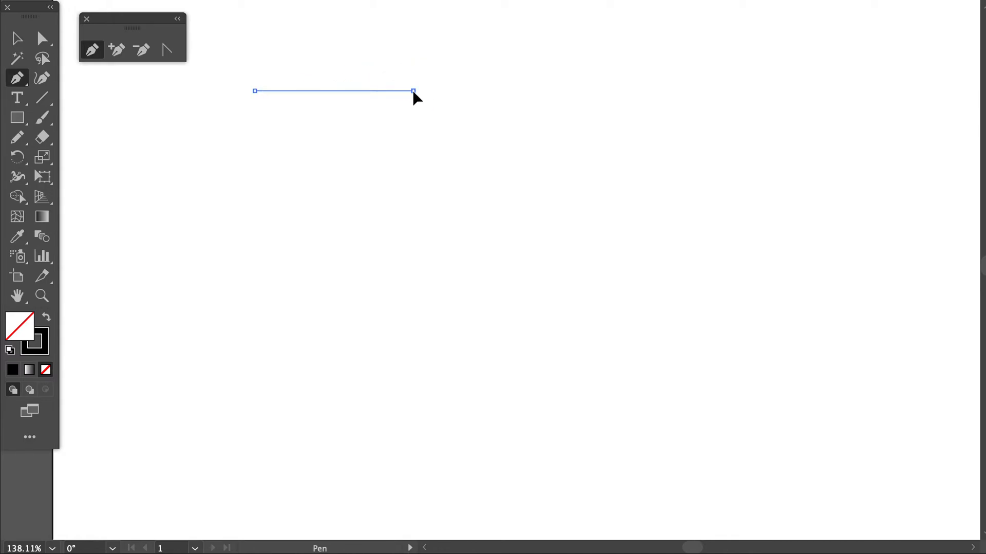
left_click(414, 147)
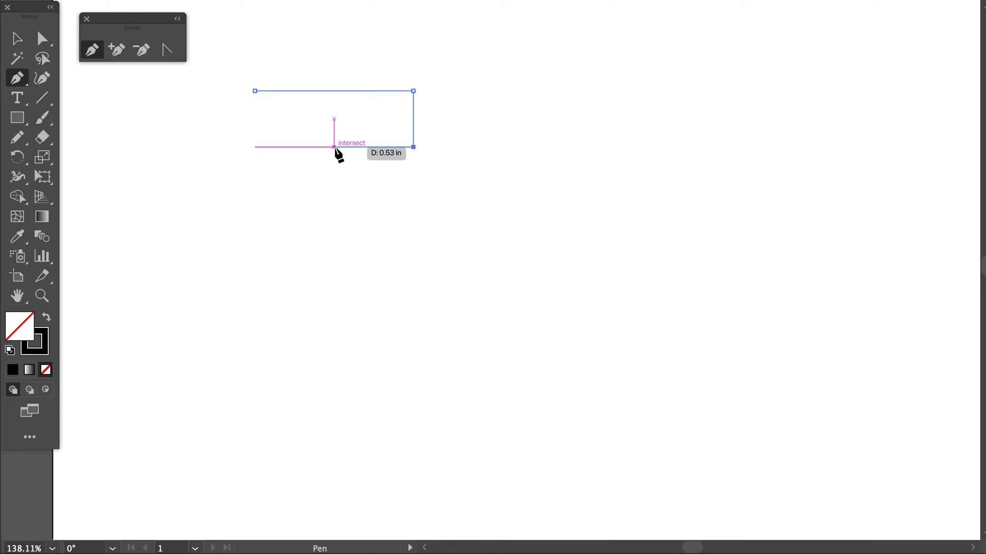
left_click(328, 147)
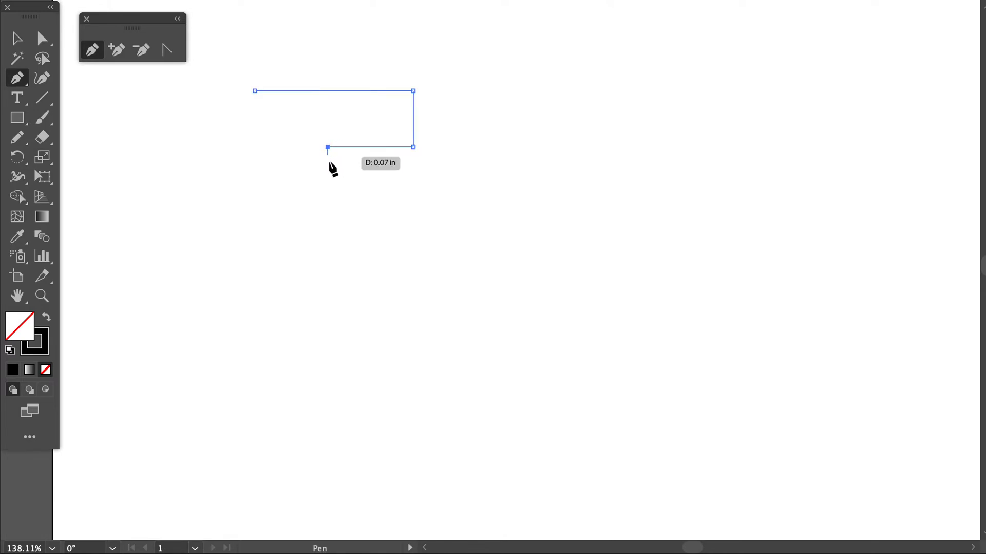
left_click(328, 220)
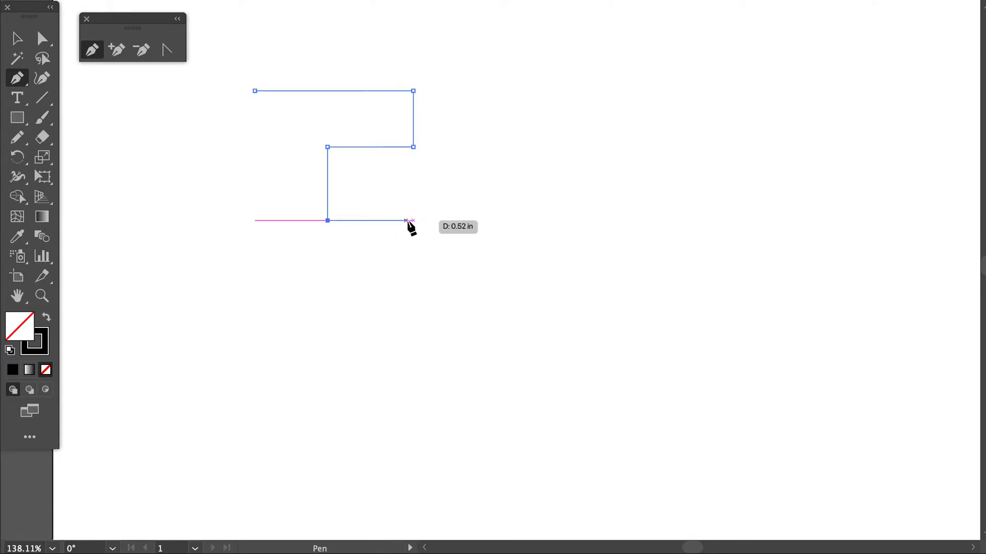
left_click(413, 221)
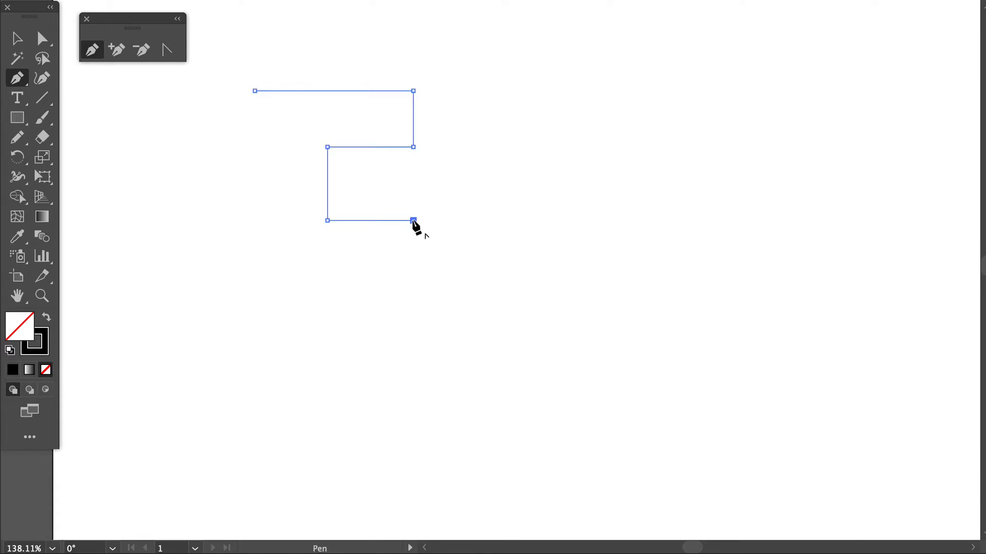
left_click(413, 285)
left_click(327, 284)
left_click(327, 359)
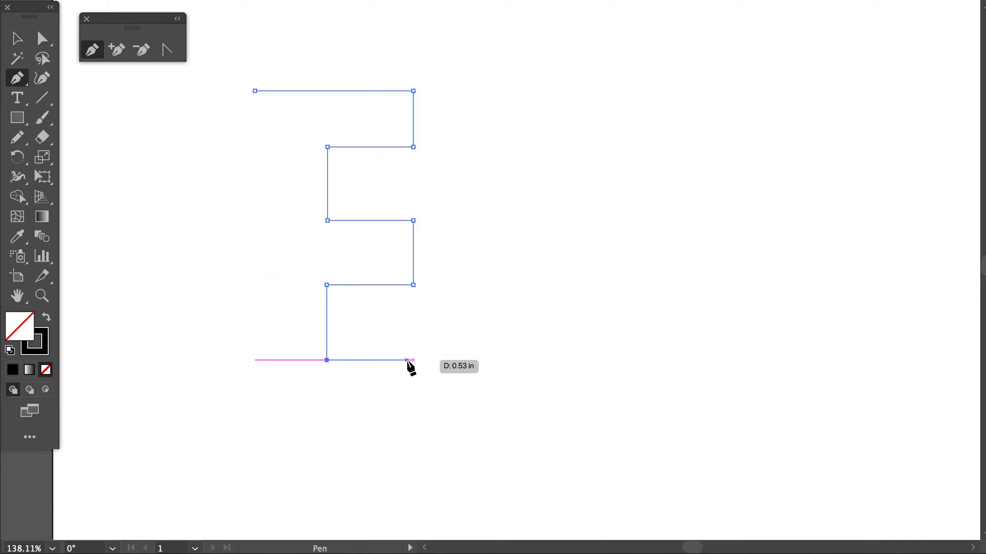
left_click(413, 359)
left_click(414, 427)
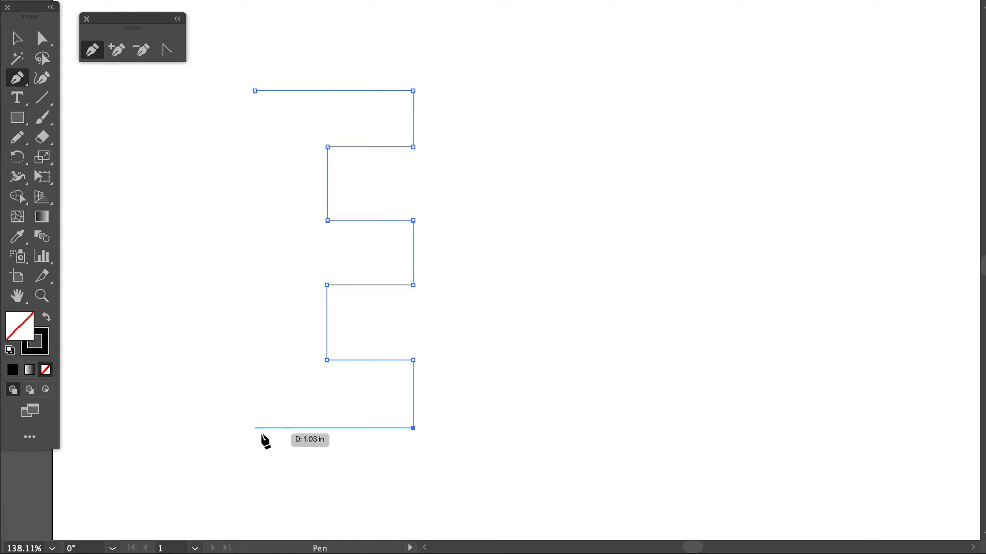
left_click(255, 428)
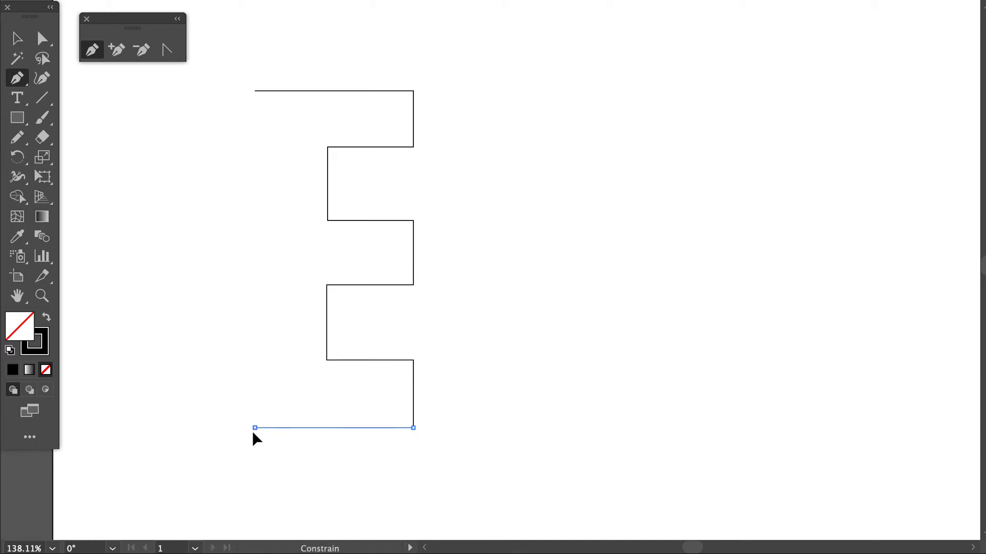
left_click(255, 90)
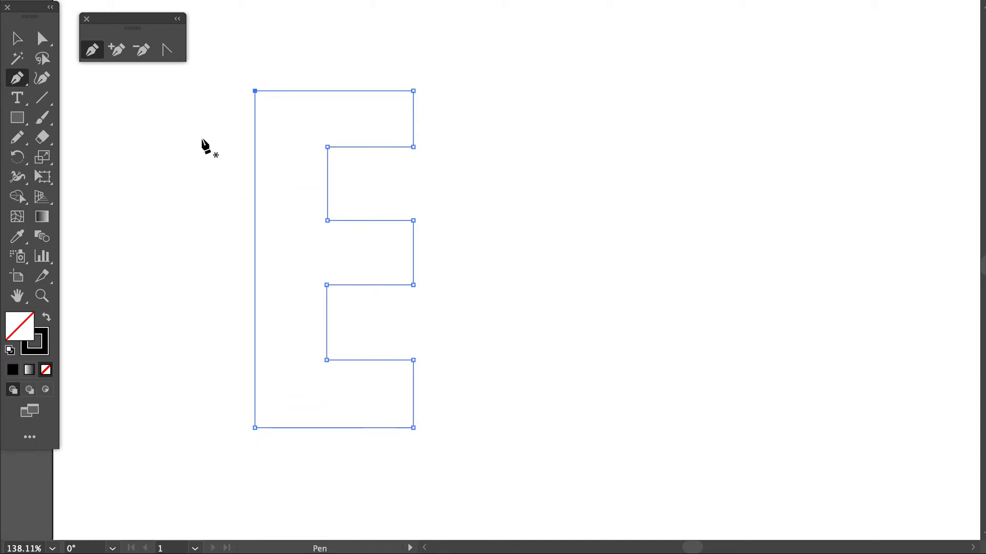
Step: Select the six anchors at the ends of the letter E's three arms and move them horizontally outward to lengthen the arms
left_click(42, 39)
left_click(365, 41)
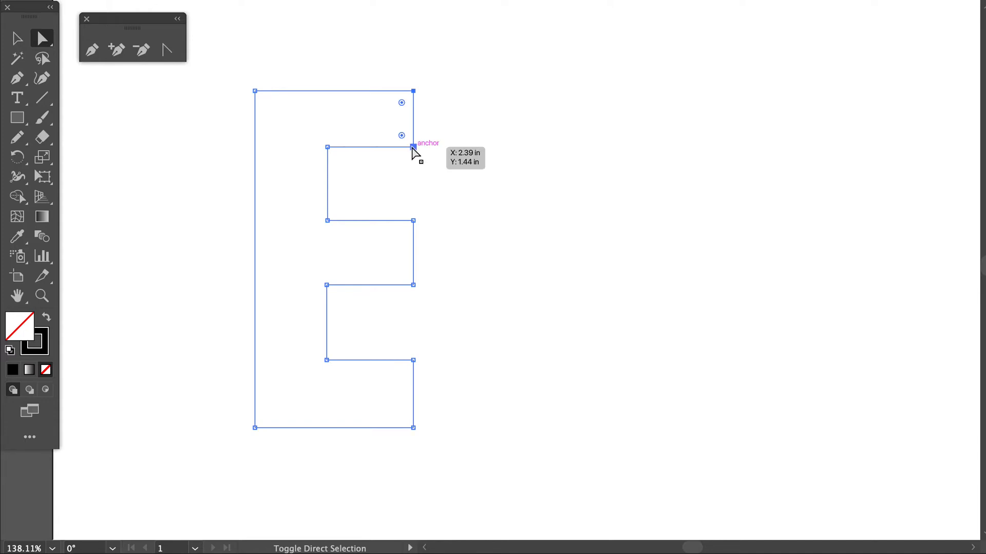
left_click(413, 285, "shift")
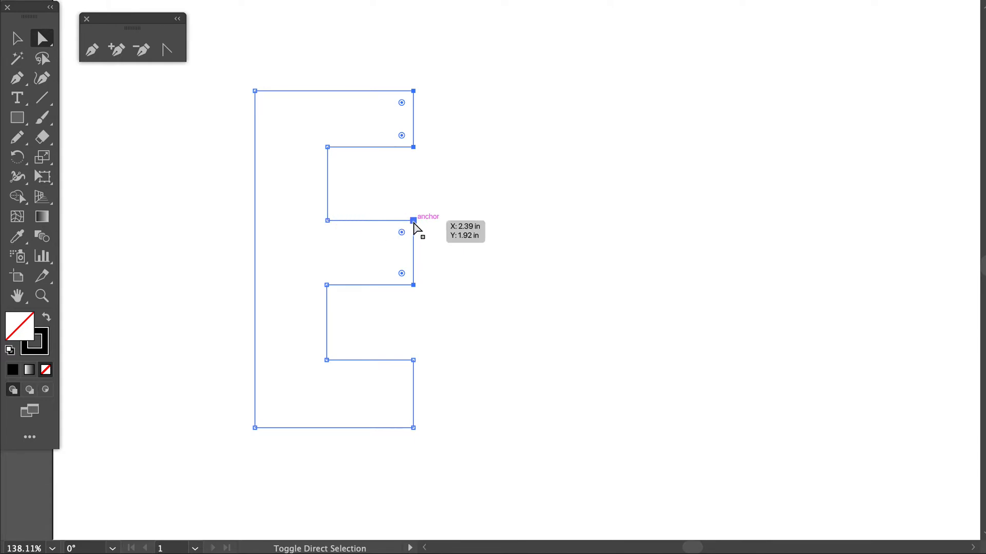
left_click(450, 202)
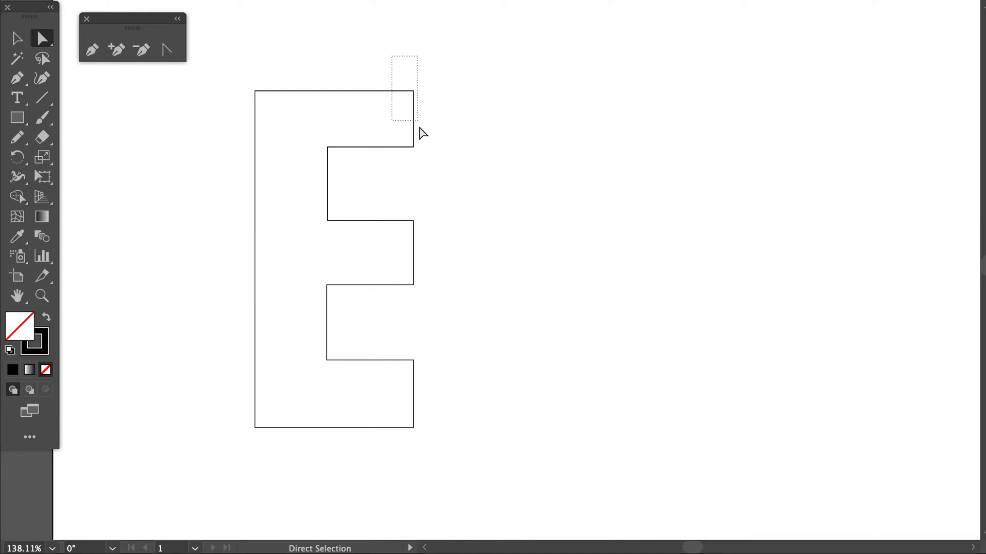
left_click_drag(429, 242, 430, 458)
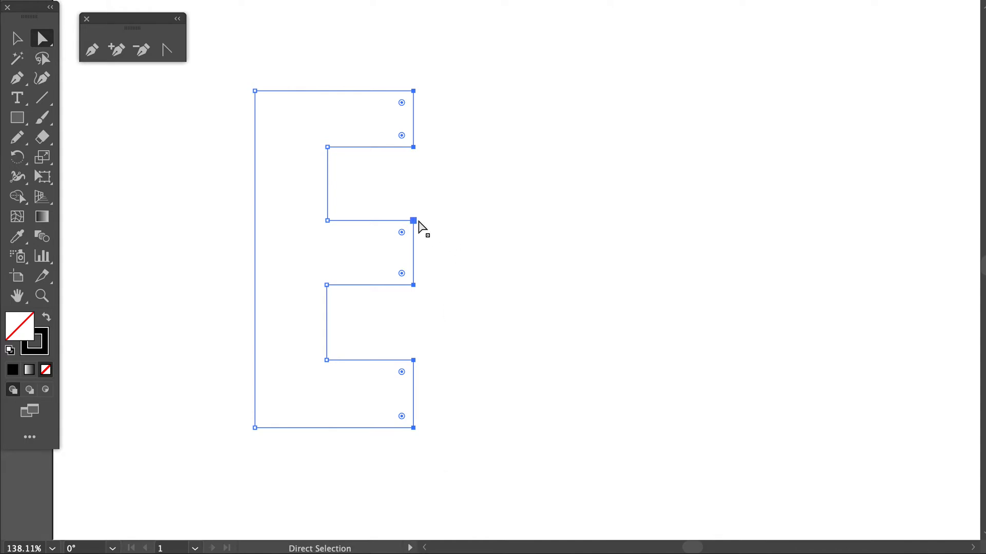
left_click_drag(414, 221, 548, 226)
Step: Try shifting the four inner notch anchors of the letter E toward its spine, return them to their original position and deselect the letter
left_click_drag(308, 122, 380, 391)
left_click_drag(327, 361, 283, 369)
left_click_drag(394, 358, 327, 360)
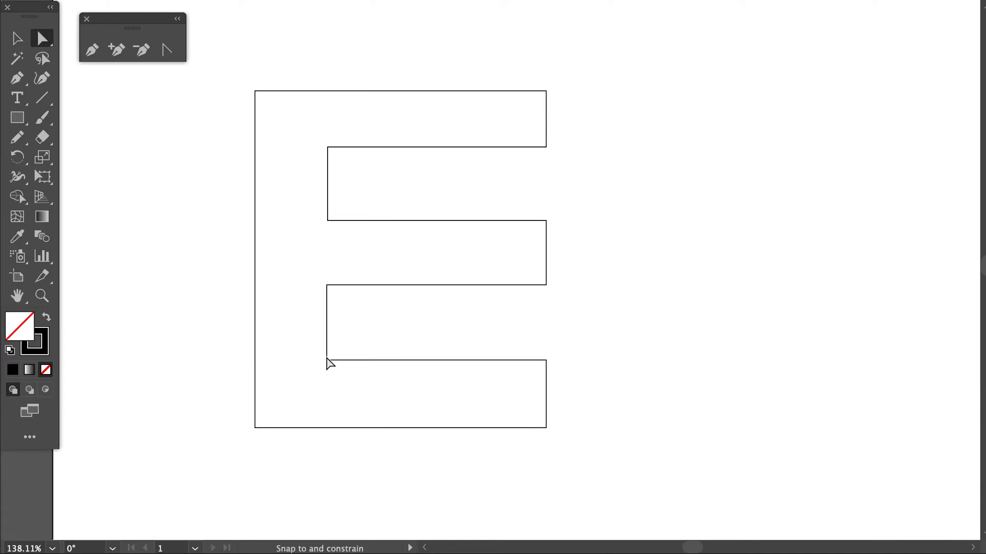
left_click(326, 359)
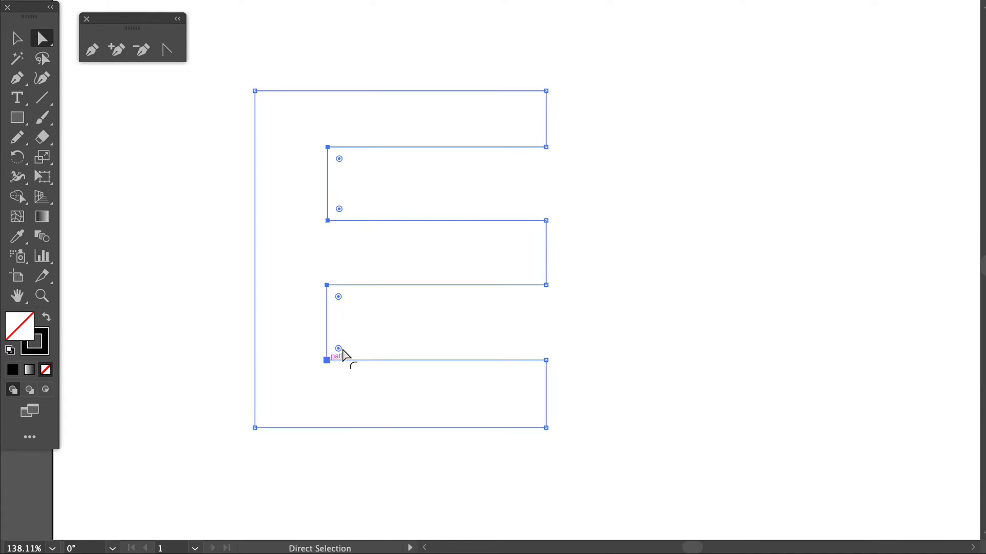
left_click(580, 319)
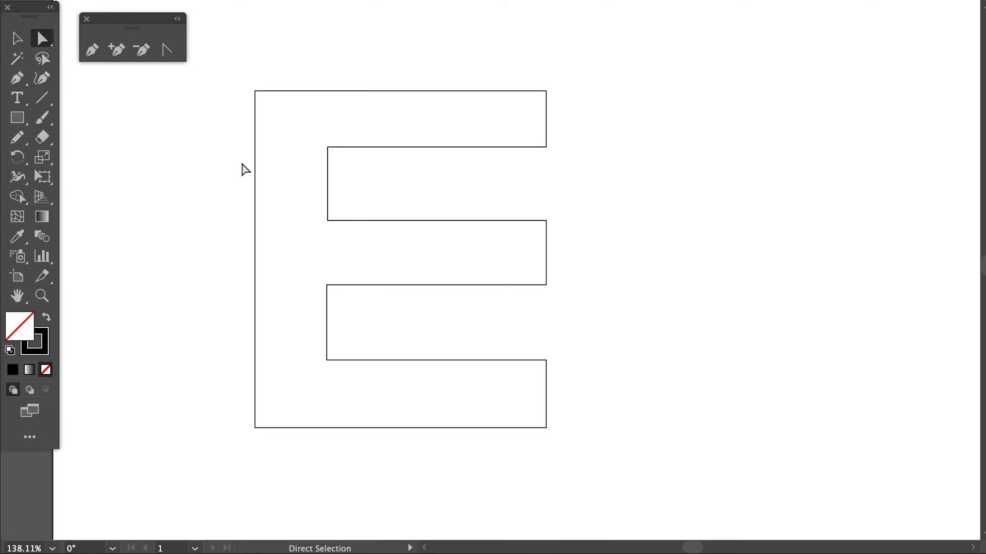
Step: Draw a symmetrical arch about 1.39 in wide beside the letter E with the Pen tool, using vertical handles at both ends
left_click(92, 51)
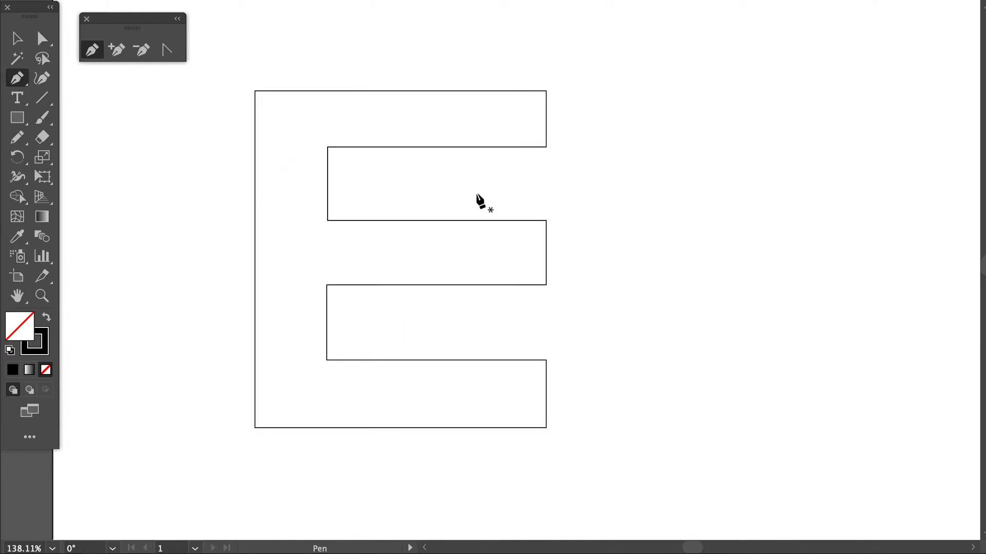
scroll(514, 222, "right", 10)
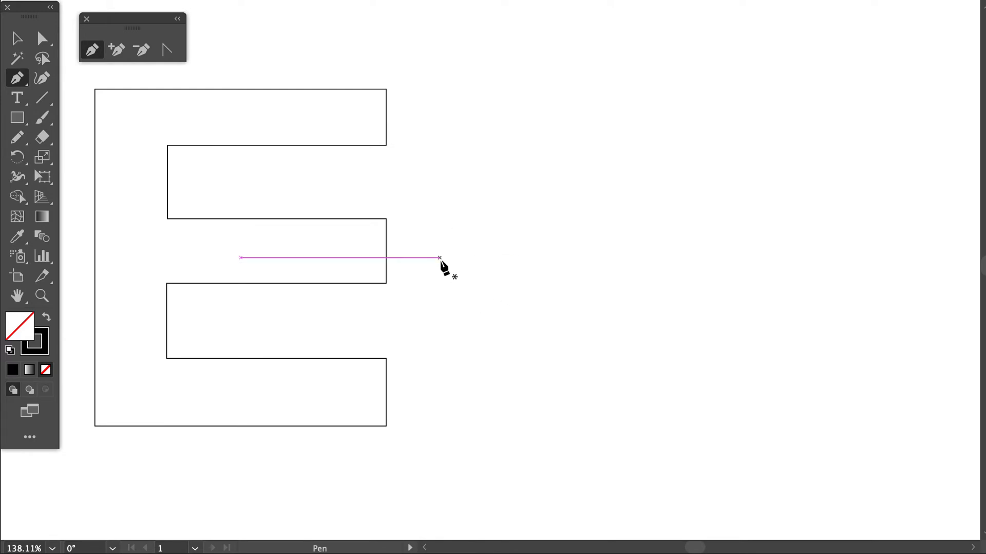
left_click_drag(439, 257, 433, 176)
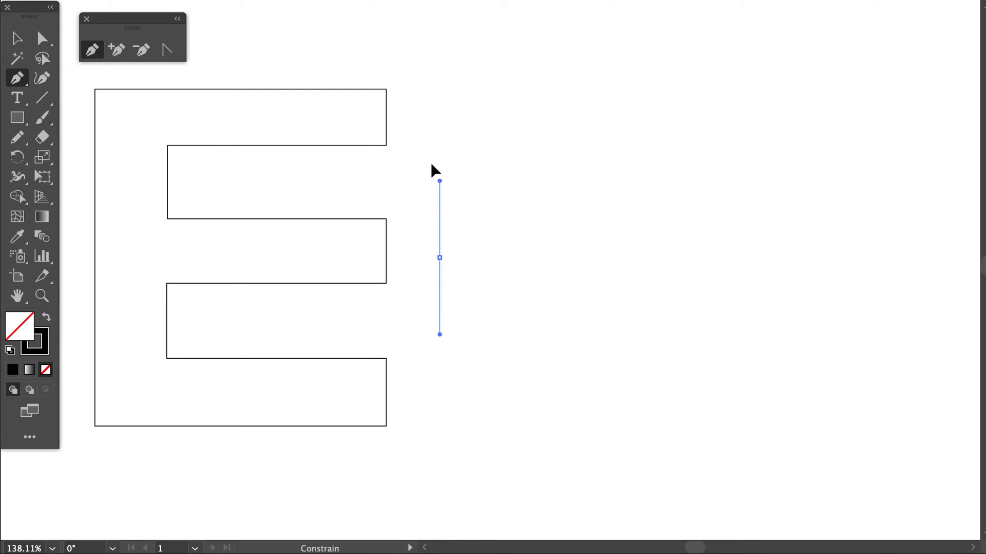
mouse_move(431, 131)
left_mouse_down()
mouse_move(440, 209)
mouse_move(438, 134)
mouse_move(441, 144)
left_mouse_up()
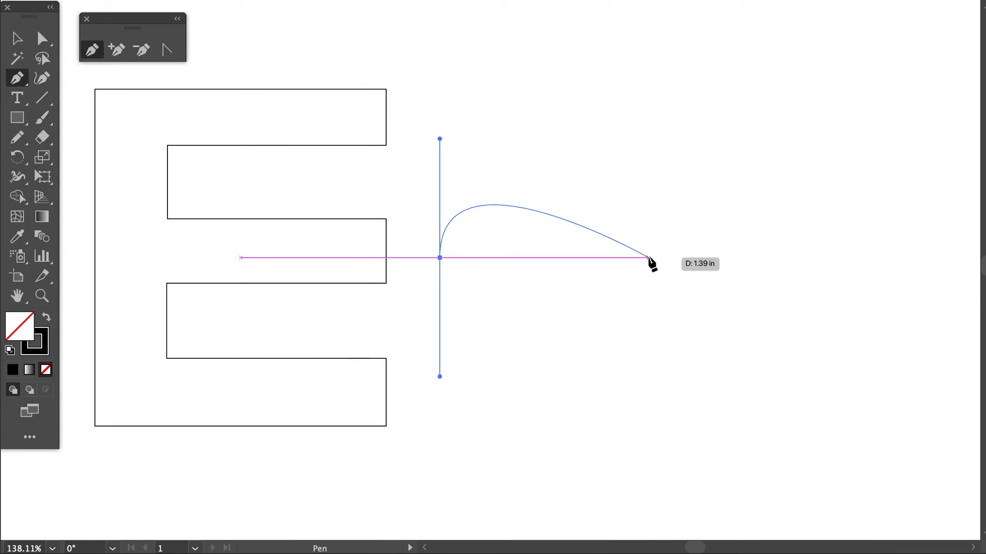
left_click_drag(649, 257, 665, 377)
key("shift")
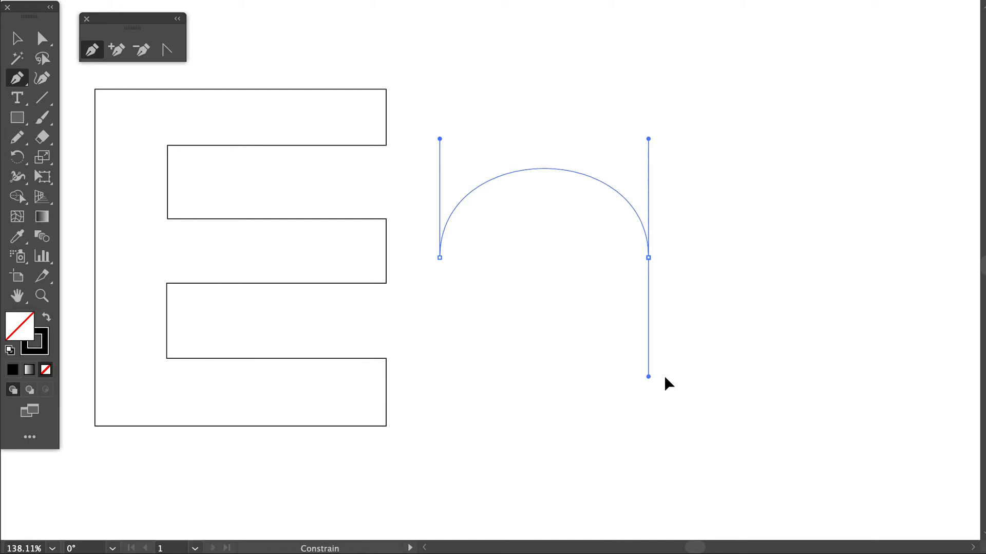
left_click_drag(666, 377, 665, 377)
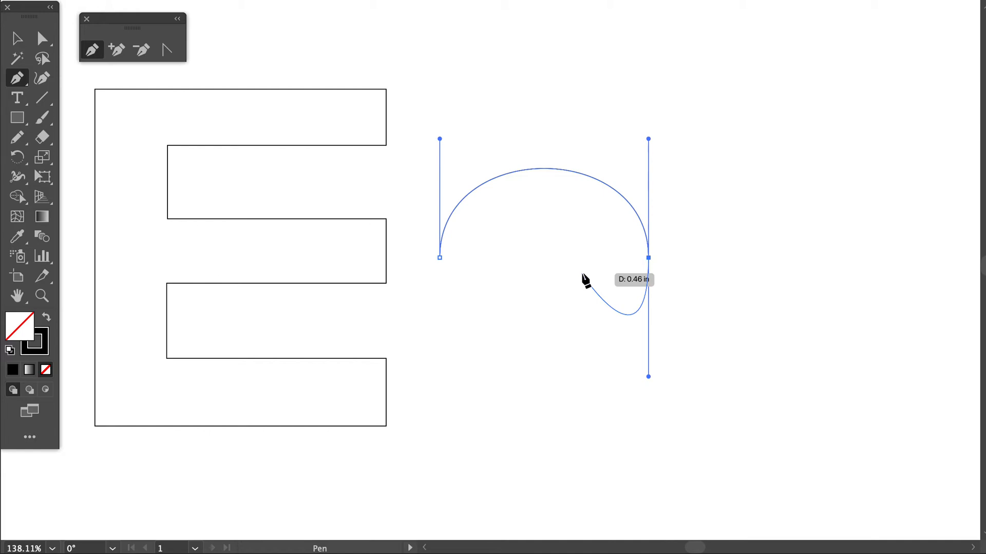
Step: Convert the arch's right end anchor to a corner and draw a straight horizontal crossbar back toward the arch's inside
left_click(649, 259)
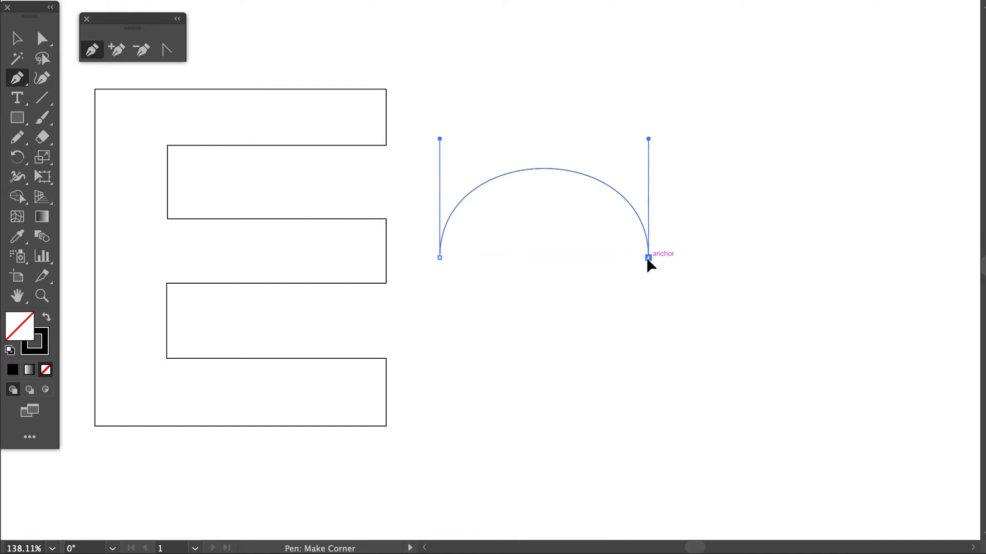
mouse_move(648, 258)
left_mouse_down()
mouse_move(599, 266)
mouse_move(650, 259)
left_mouse_up()
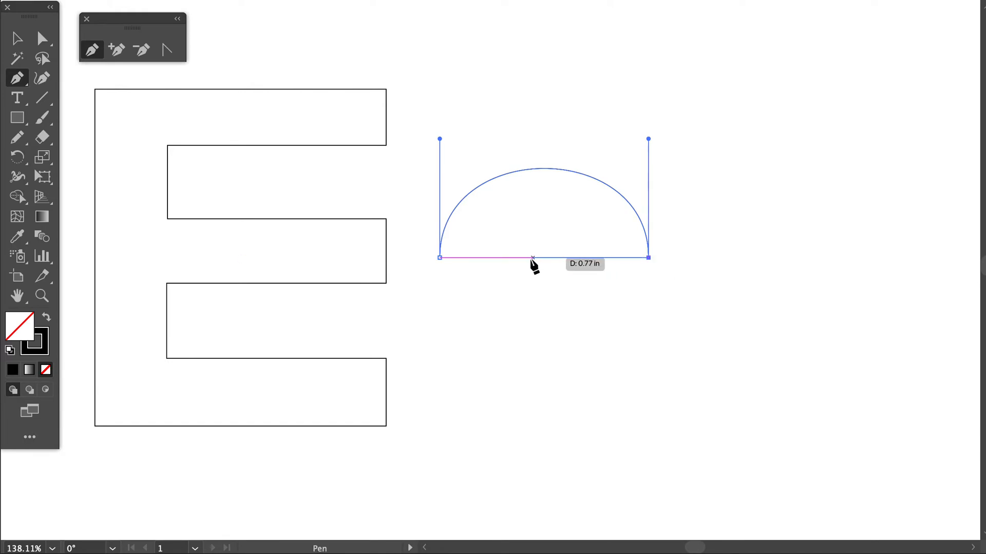
left_click(515, 257)
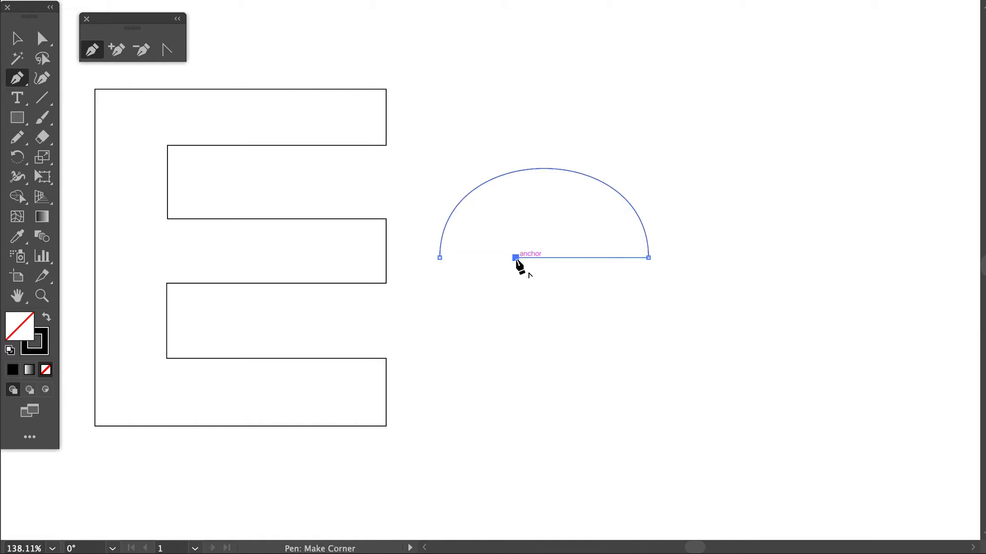
Step: Continue the path with a curved inner bowl and a short vertical terminal, giving its lower corner a handle pointing back left
left_click_drag(515, 257, 517, 282)
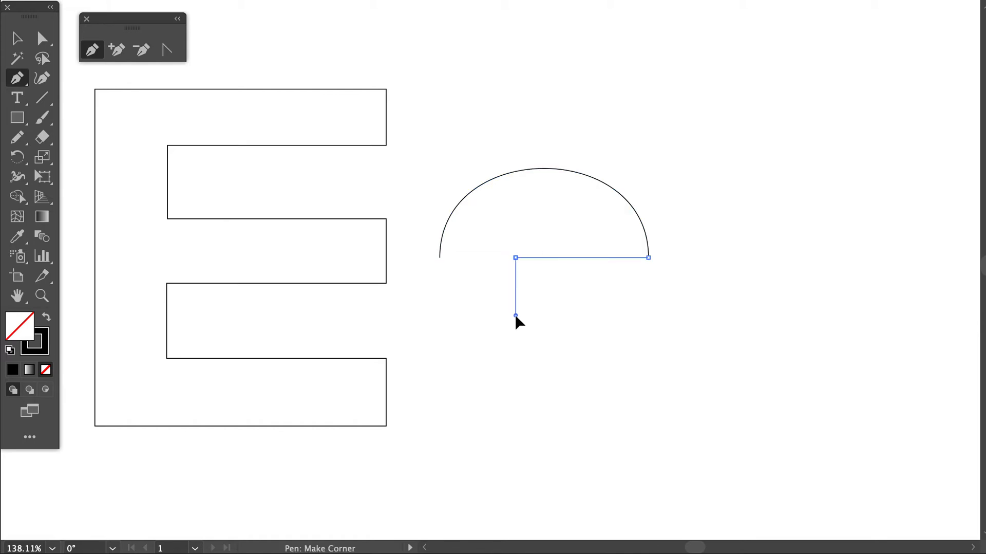
left_click_drag(516, 316, 518, 359)
left_click_drag(649, 369, 754, 358)
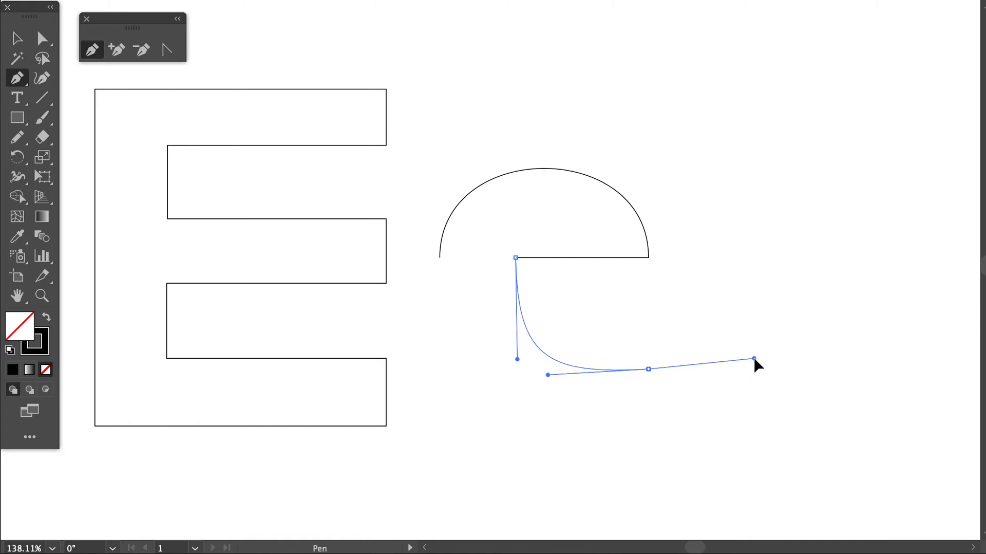
left_click(649, 369)
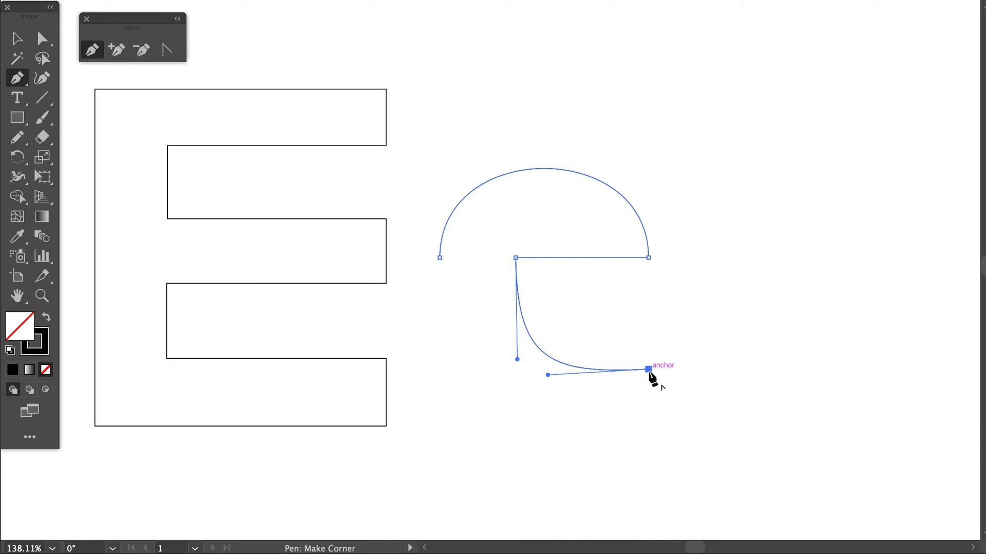
left_click(648, 416)
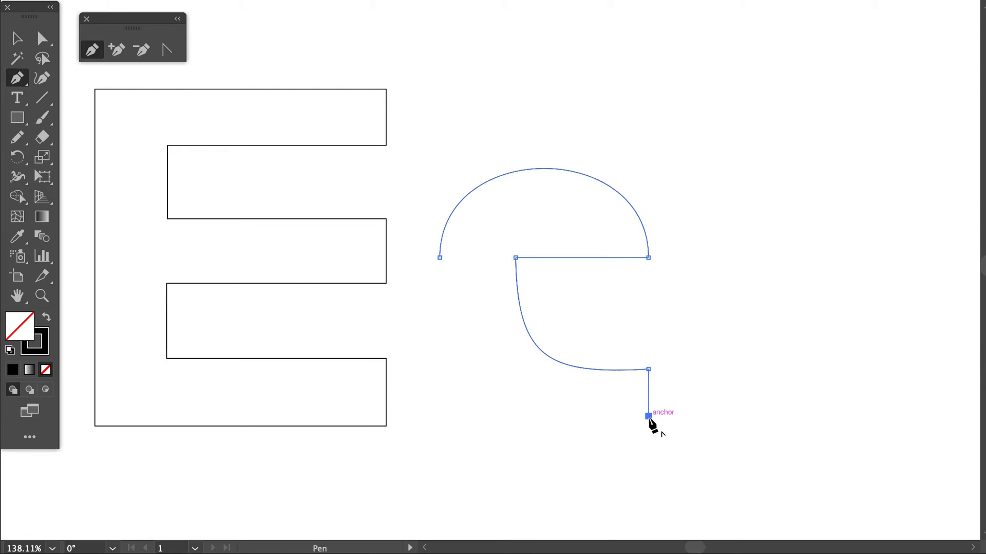
left_click_drag(649, 416, 517, 420)
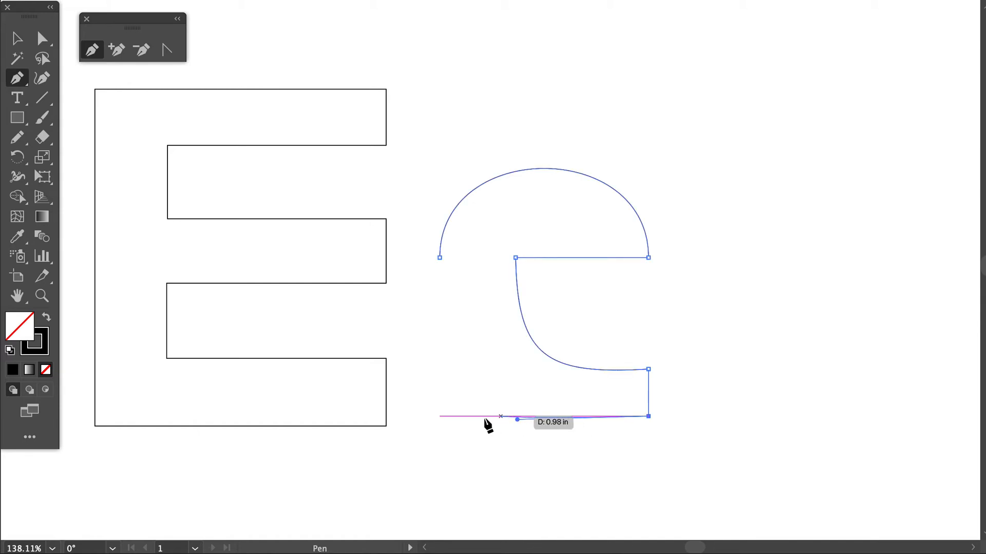
left_click_drag(440, 323, 438, 250)
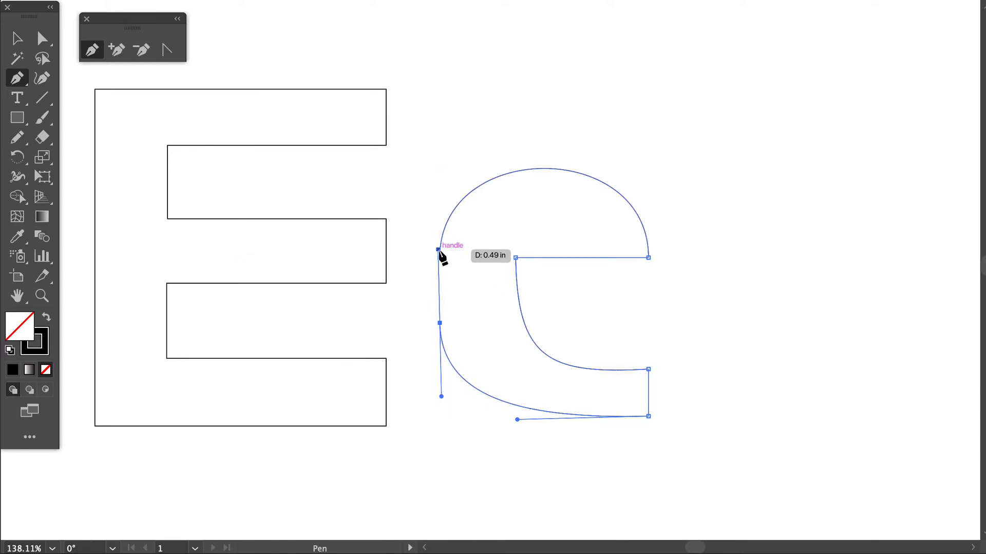
left_click(440, 251)
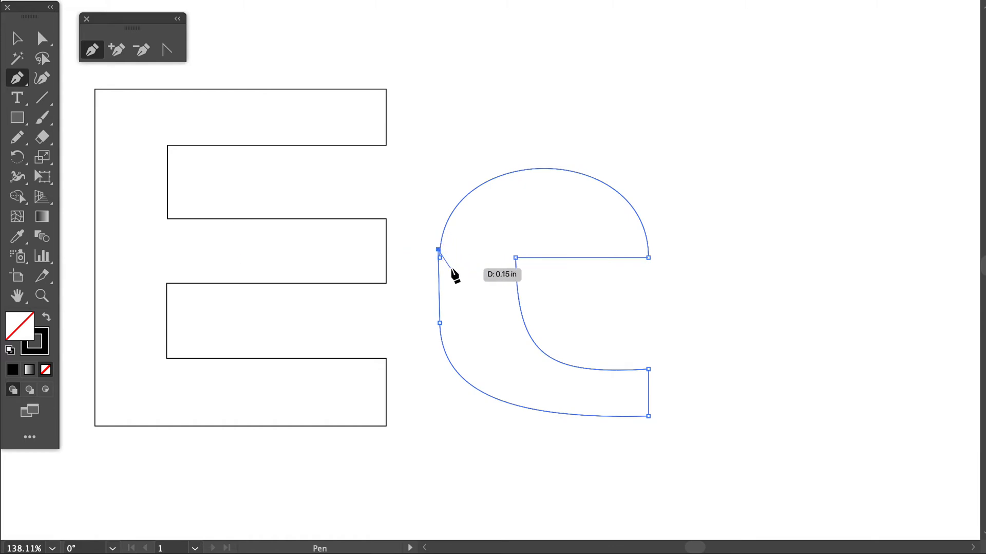
key("super+z")
key("super+z")
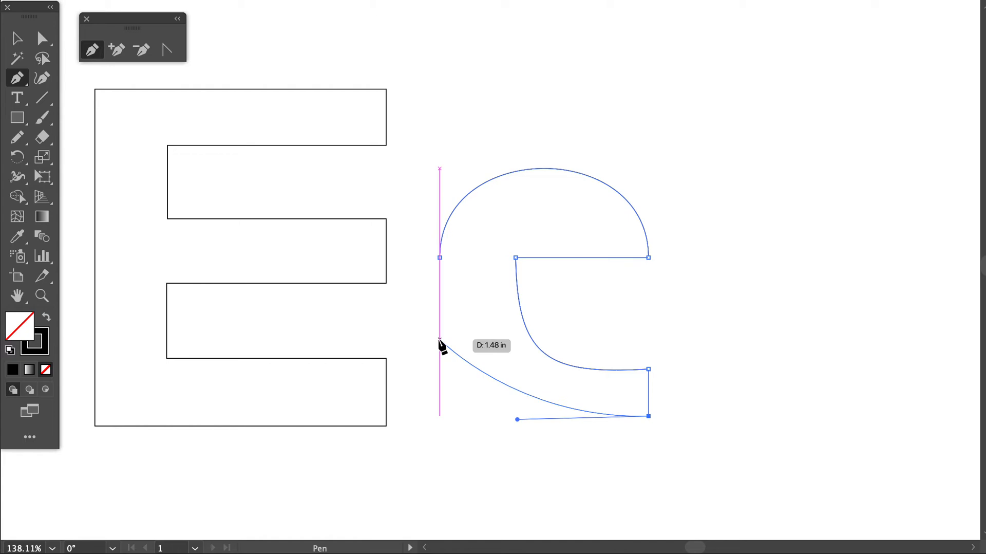
Step: Draw the curved outer bowl up to the left side and close the lowercase e at the arch's starting anchor
left_click_drag(440, 340, 440, 273)
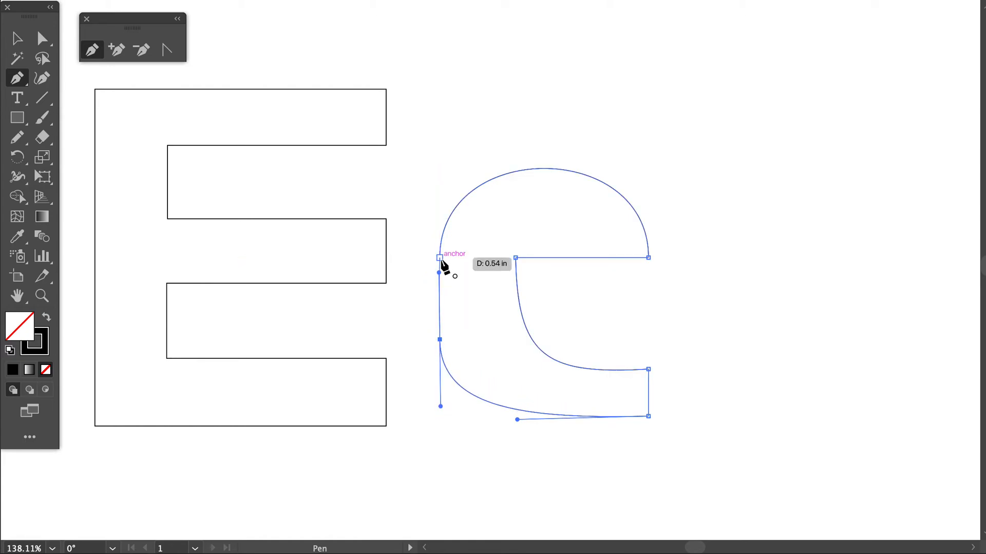
left_click(440, 258)
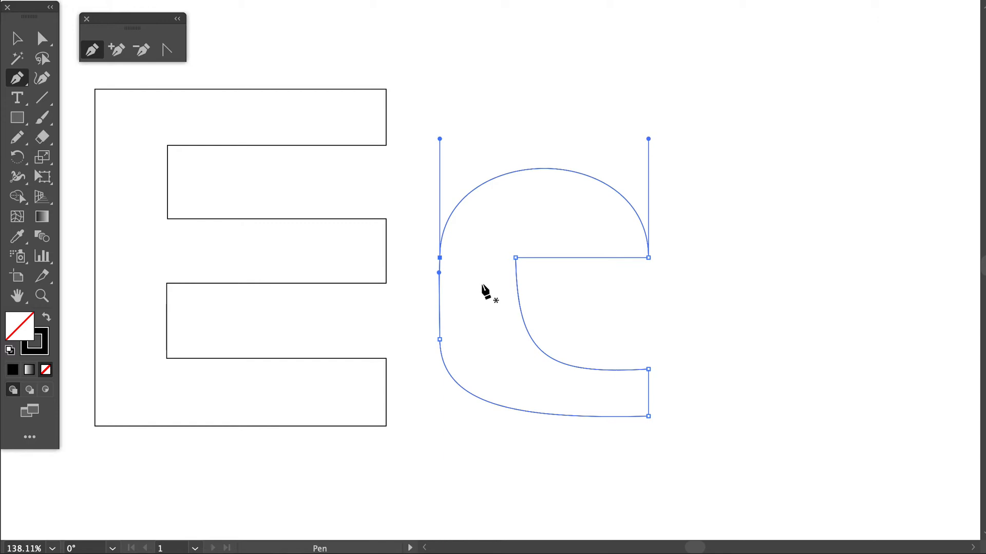
Step: Raise the lower left-side anchor of the lowercase e, extend the handles of its outer and inner bowl curves, and deselect it
left_click(42, 38)
left_click(471, 351)
left_click_drag(440, 339, 440, 308)
left_click_drag(517, 419, 470, 417)
left_click_drag(441, 371, 439, 405)
left_click(529, 334)
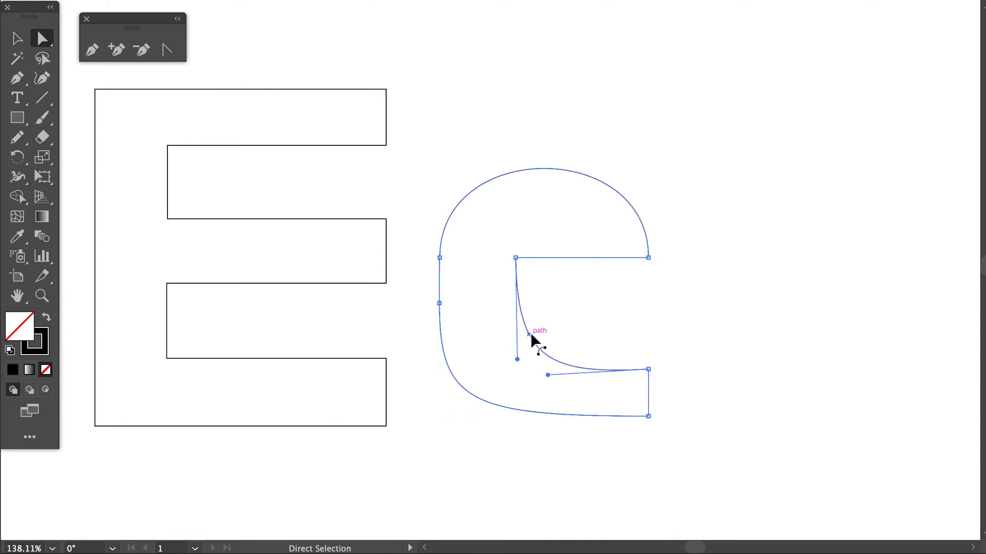
left_click_drag(518, 358, 516, 379)
left_click(475, 322)
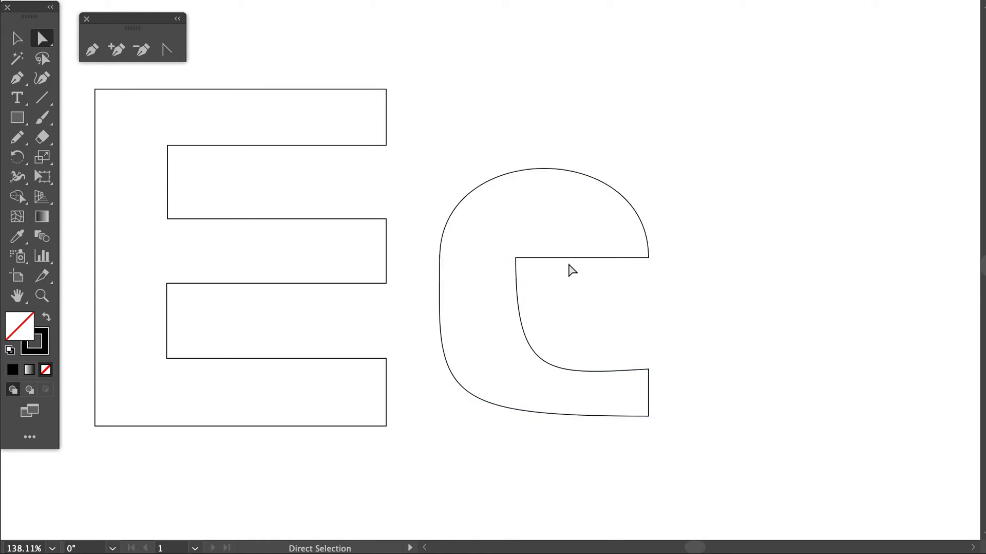
Step: Lower the crossbar of the lowercase e and lengthen the right handle of its top arch upward
left_click_drag(576, 257, 576, 300)
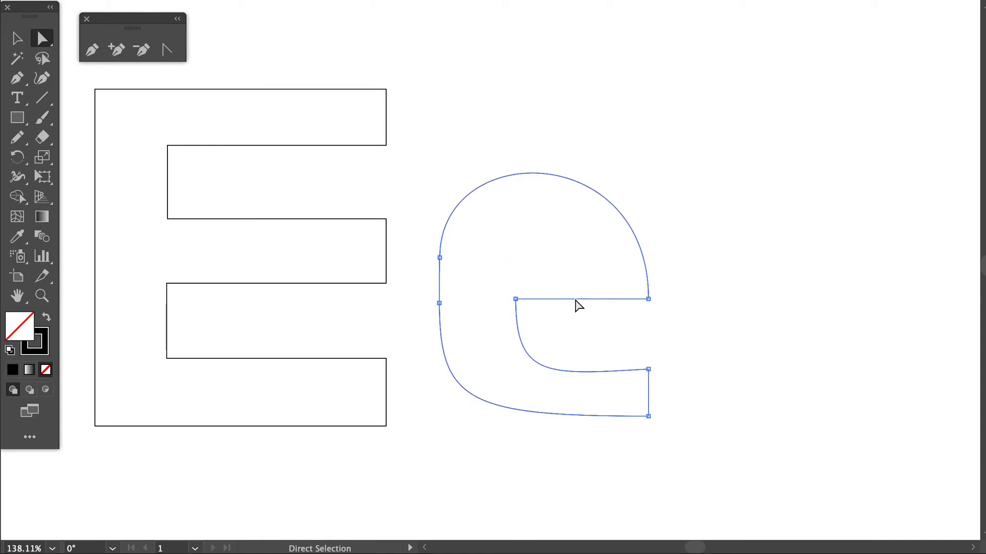
left_click(599, 193)
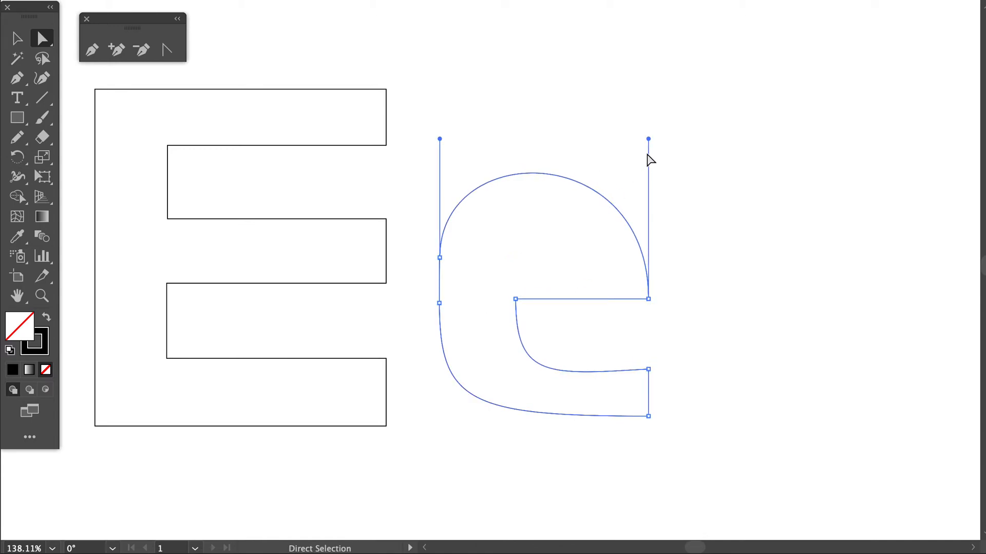
left_click_drag(649, 139, 650, 108)
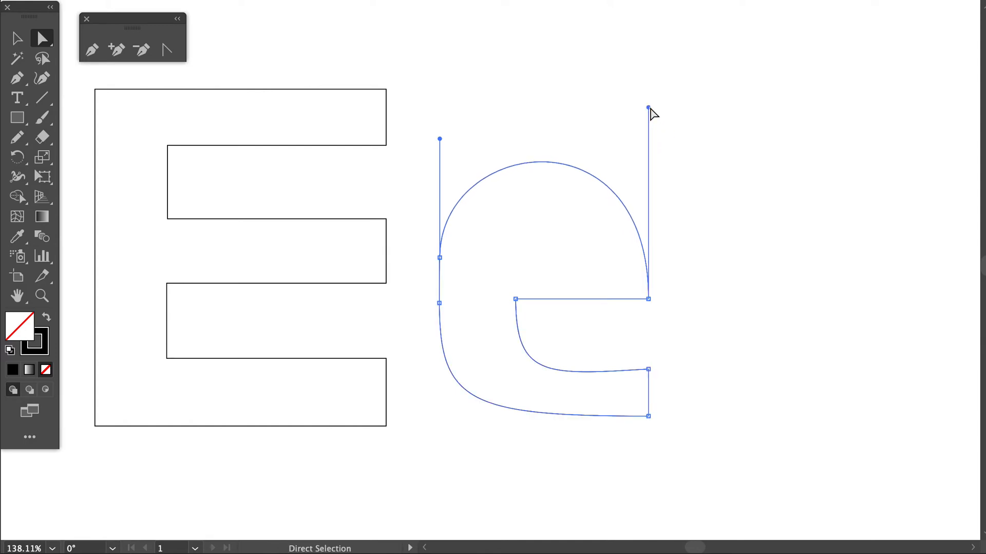
Step: Move the short vertical terminal segment of the lowercase e upward toward the crossbar
left_click(456, 381)
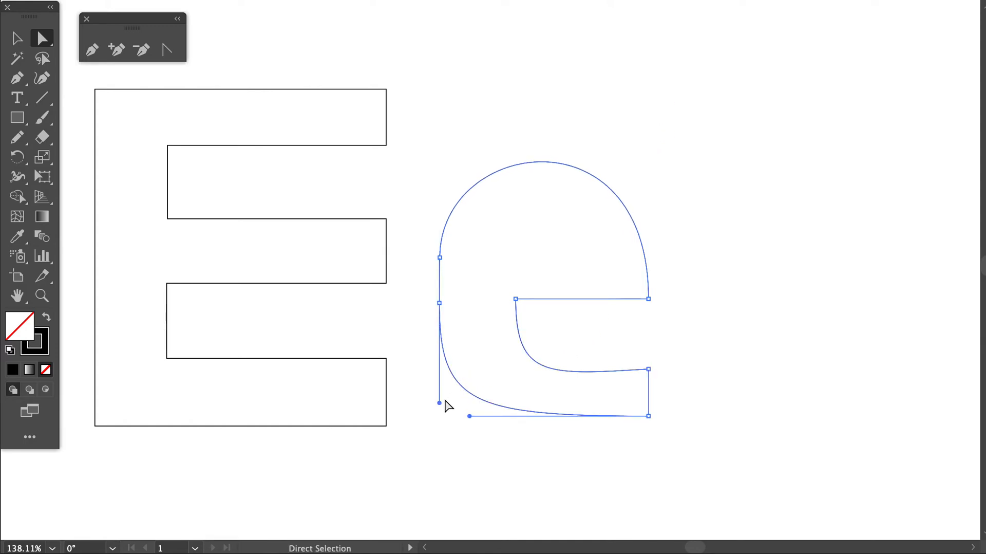
mouse_move(543, 163)
left_mouse_down()
mouse_move(547, 205)
mouse_move(542, 163)
mouse_move(575, 145)
mouse_move(504, 150)
mouse_move(557, 149)
left_mouse_up()
left_click(447, 352)
left_click_drag(653, 393, 649, 358)
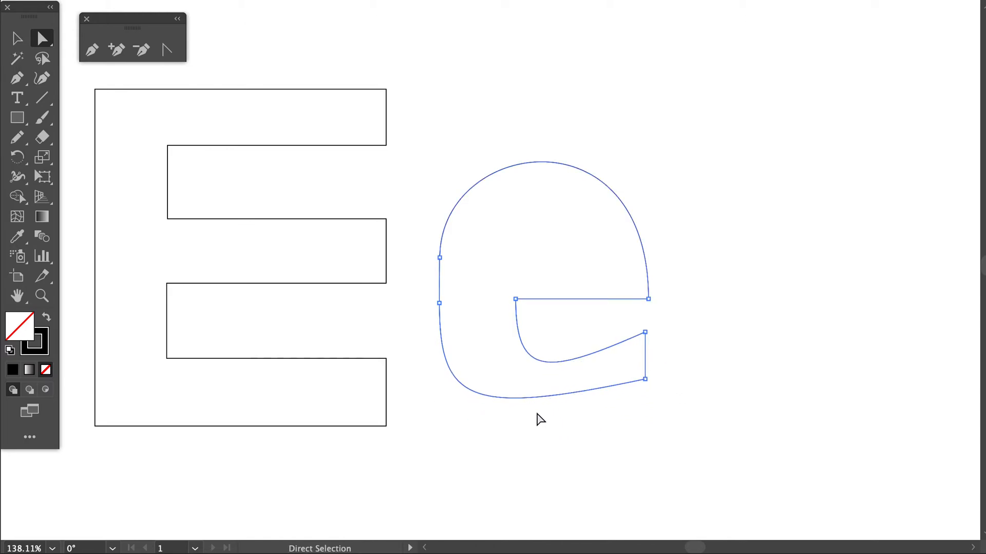
Step: Adjust the handles of the e's outer and inner bowl curves so both sweep roundly up to the terminal, and deselect it
left_click(536, 398)
left_click_drag(469, 416, 549, 456)
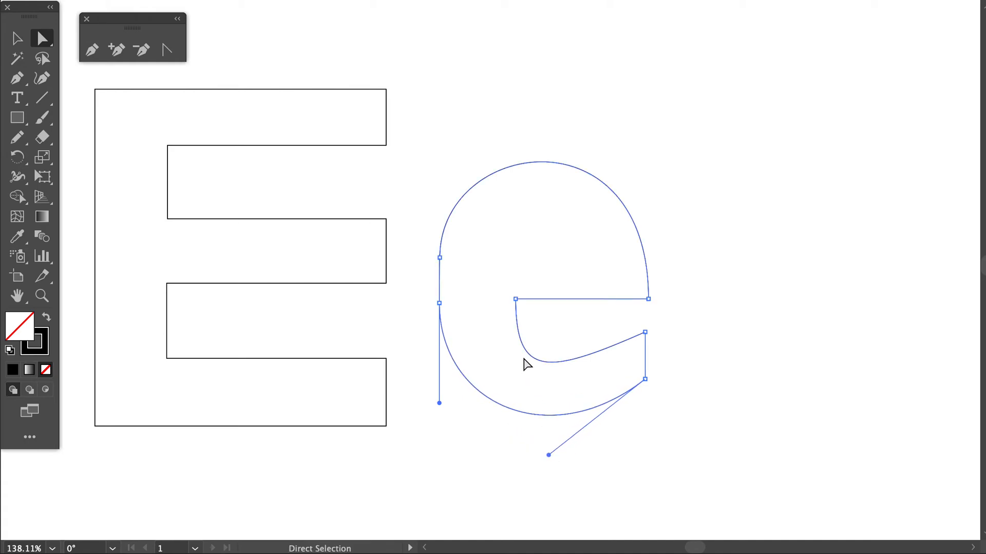
mouse_move(515, 307)
left_mouse_down()
mouse_move(518, 298)
mouse_move(510, 302)
left_mouse_up()
left_click_drag(516, 379, 565, 386)
left_click(701, 273)
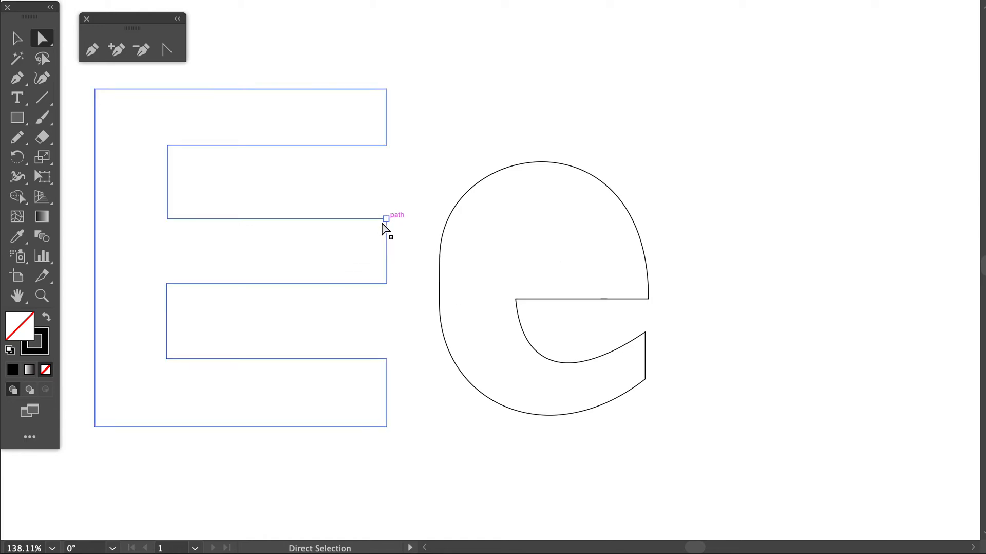
Step: Draw the closed counter inside the upper part of the lowercase e with a straight horizontal base and a curved top
left_click(90, 55)
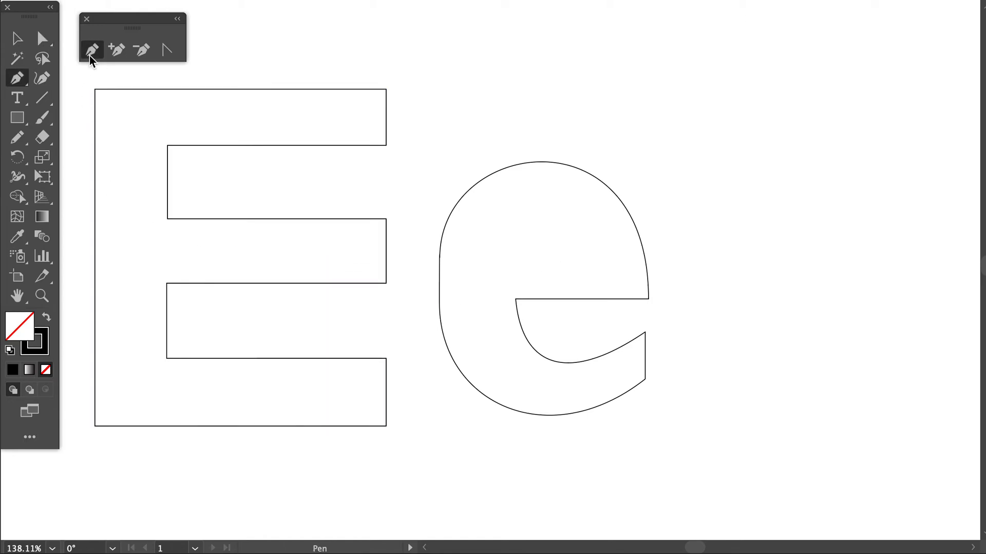
left_click(514, 258)
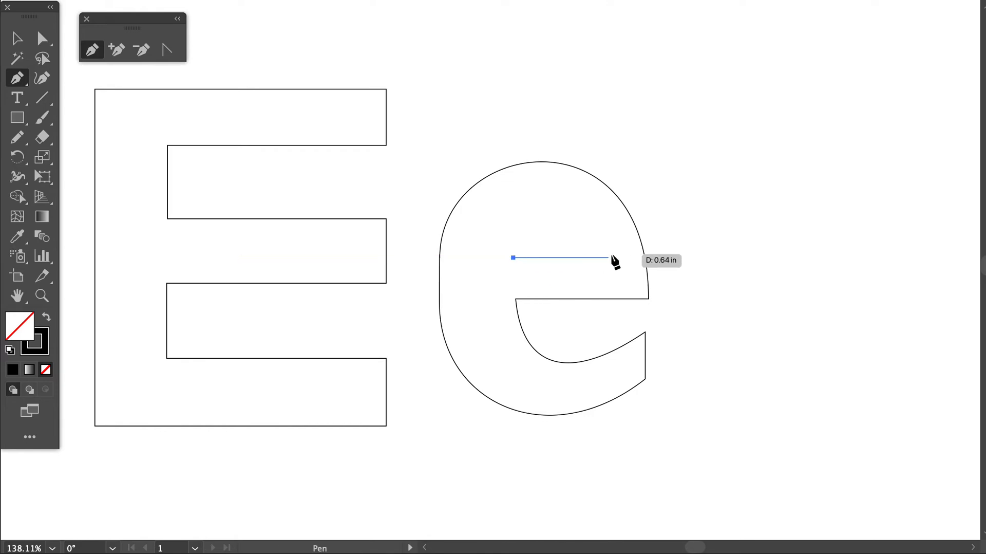
left_click(591, 257)
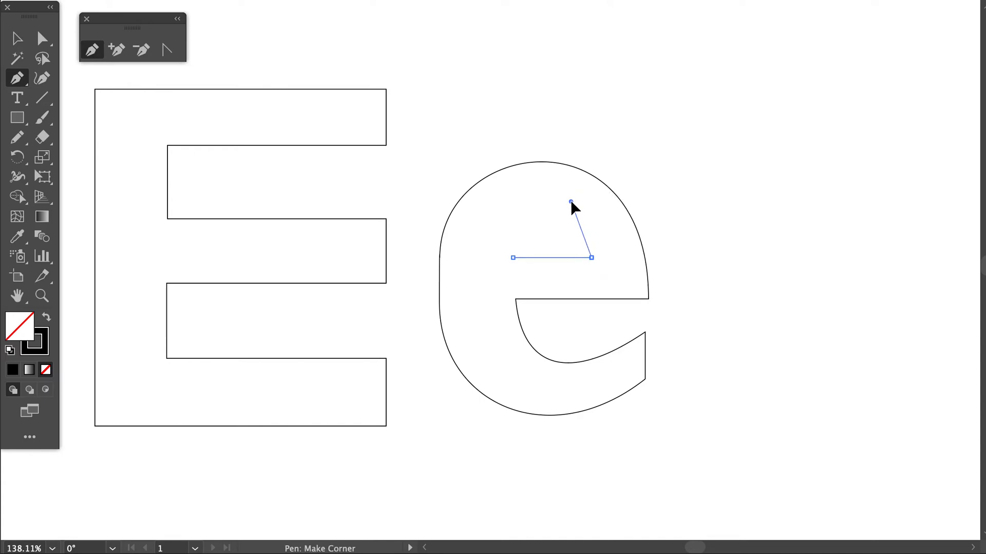
left_click_drag(572, 202, 572, 204)
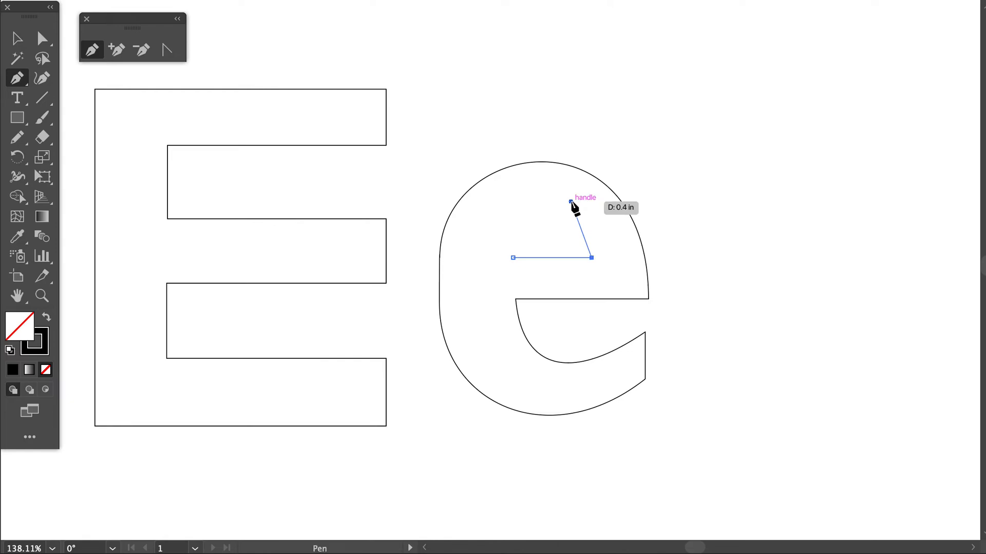
left_click(516, 258)
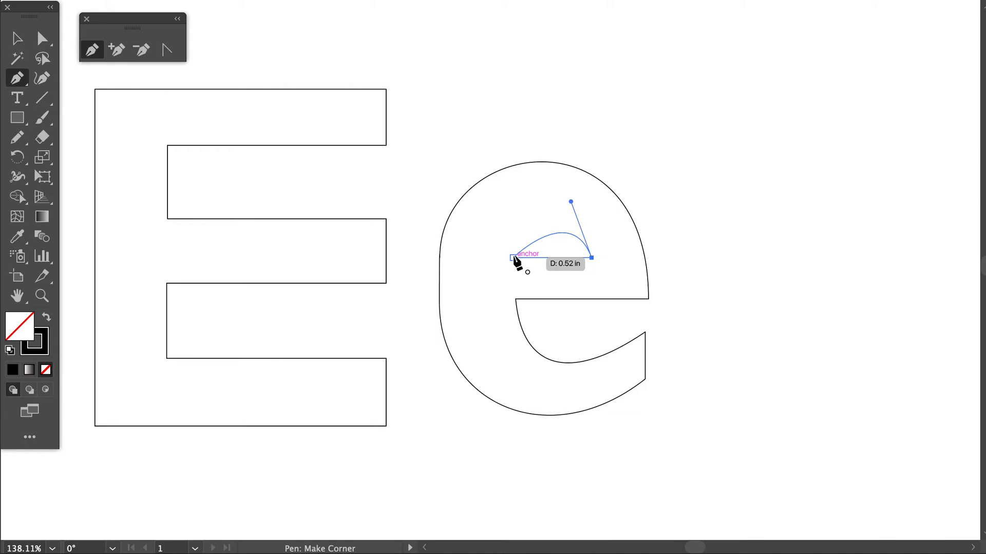
left_click_drag(515, 258, 504, 320)
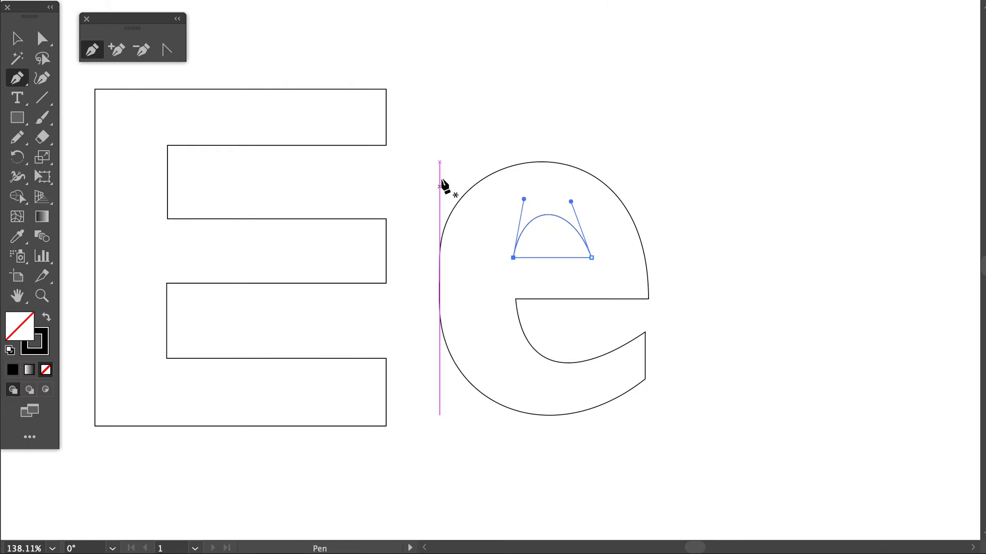
left_click(42, 38)
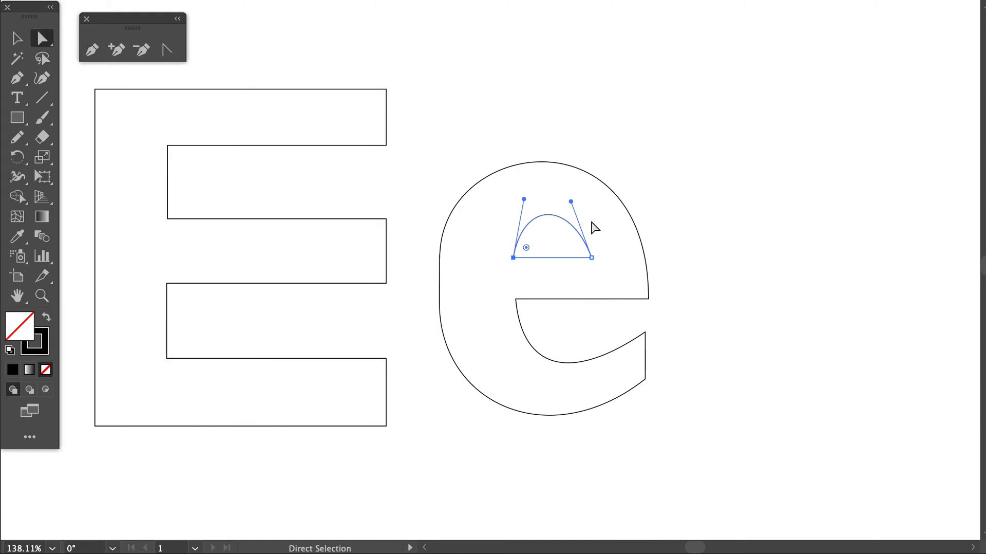
Step: Widen the e's counter by moving its right base corner slightly outward, and adjust both handles to round its top curve
left_click_drag(571, 201, 576, 199)
mouse_move(592, 258)
left_mouse_down()
mouse_move(605, 262)
mouse_move(595, 266)
left_mouse_up()
left_click_drag(581, 199, 520, 200)
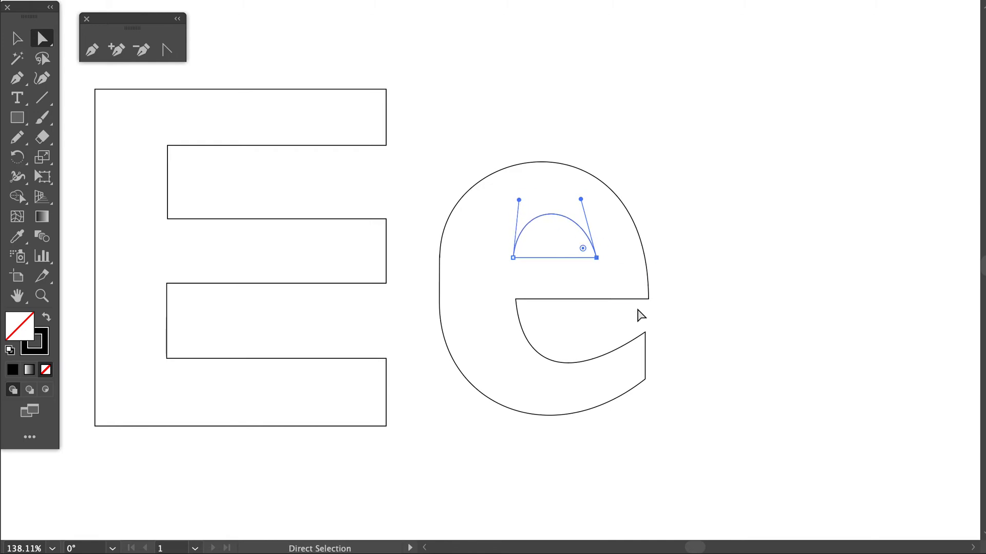
Step: Lower the upper anchor of the short straight left edge on the e's outer outline, and deselect the path
left_click(440, 286)
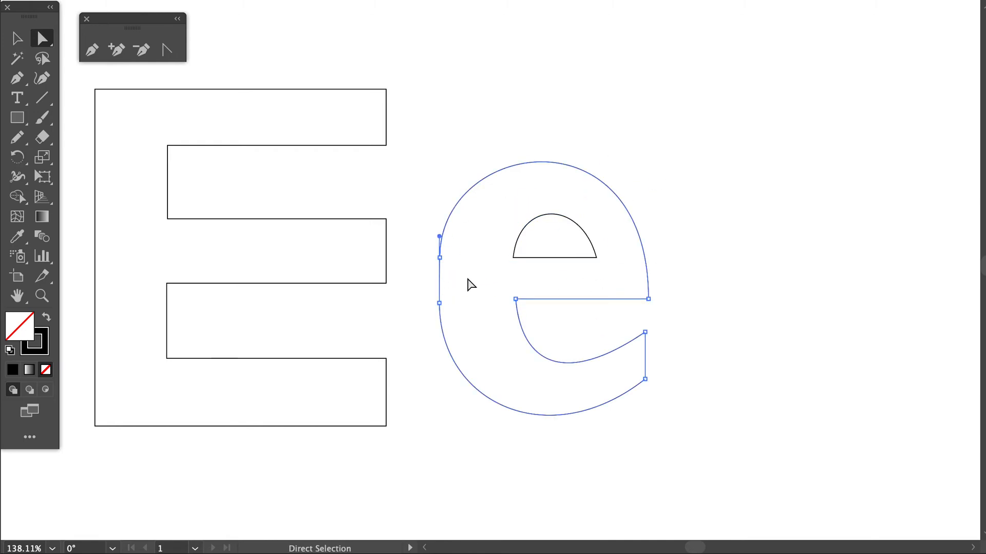
left_click_drag(444, 255, 442, 271)
left_click(505, 137)
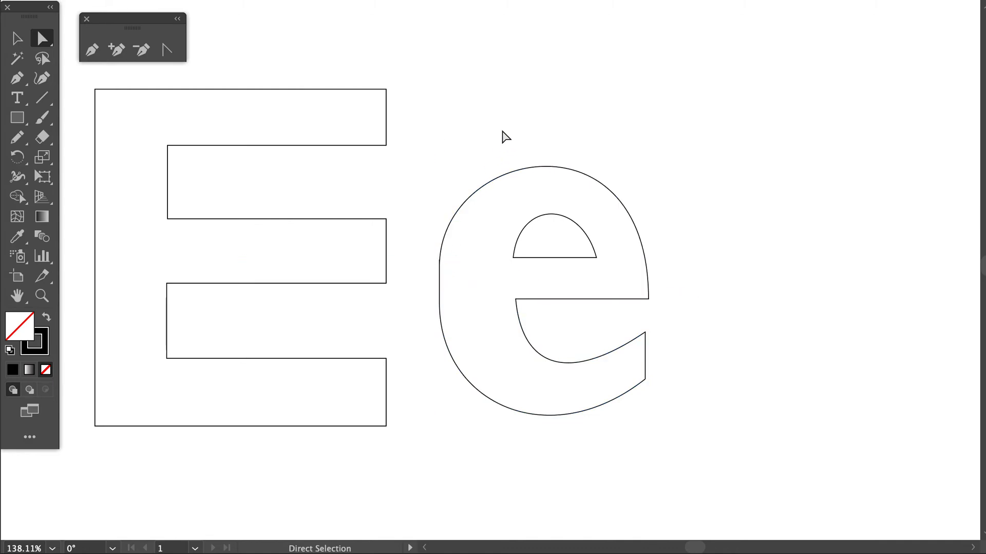
Step: Swap fill and stroke on the e's counter and outer outline, giving both a black fill and no stroke
left_click(17, 40)
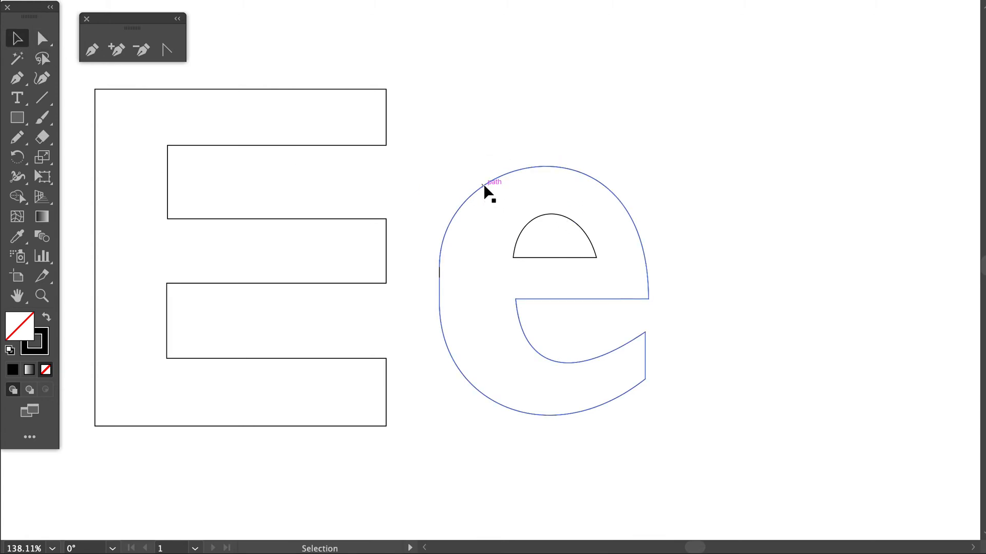
left_click(543, 220)
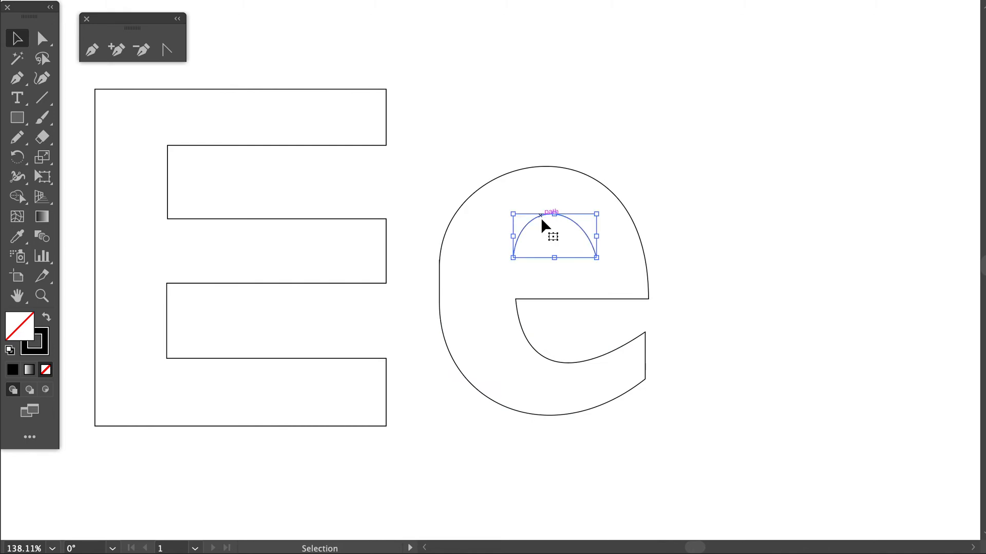
left_click(46, 319)
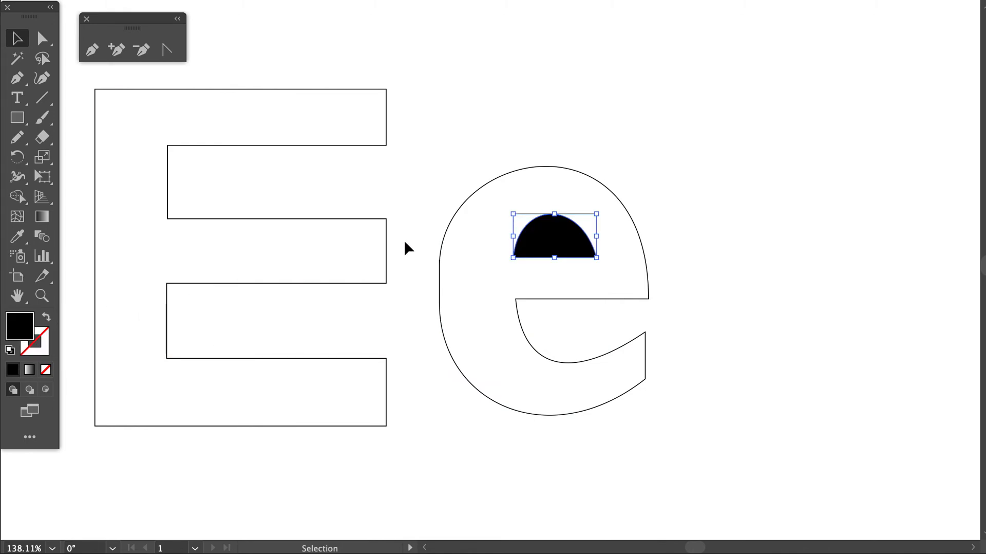
left_click(457, 214)
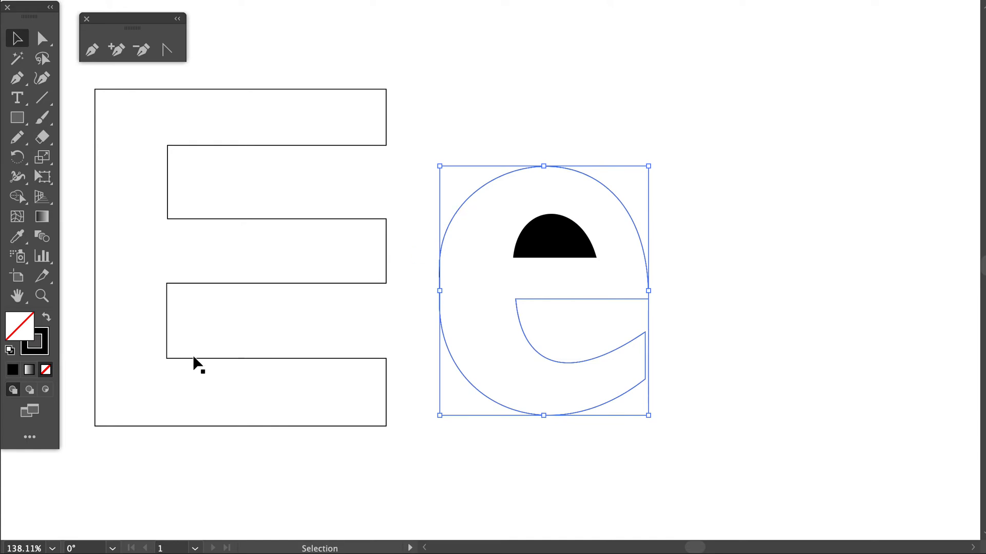
left_click(45, 318)
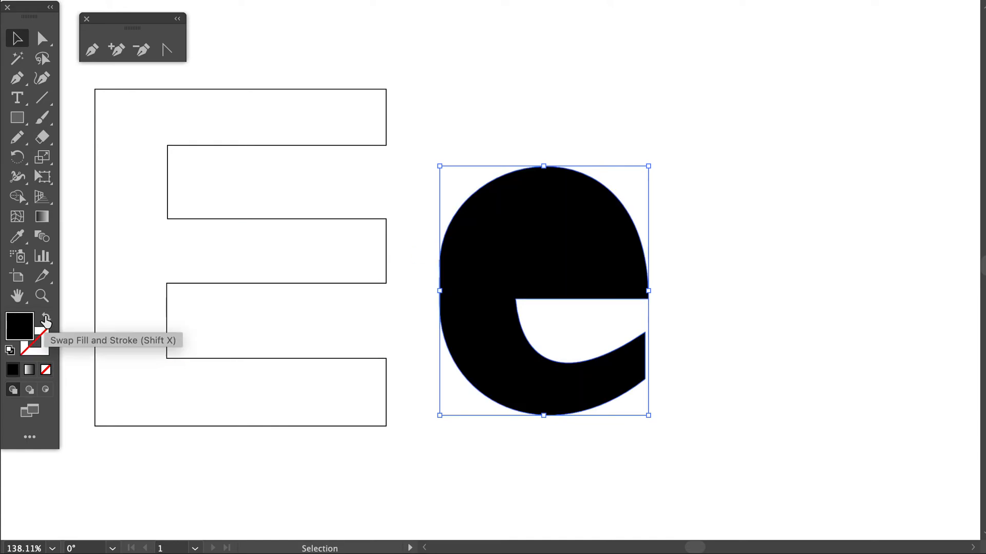
left_click(552, 95)
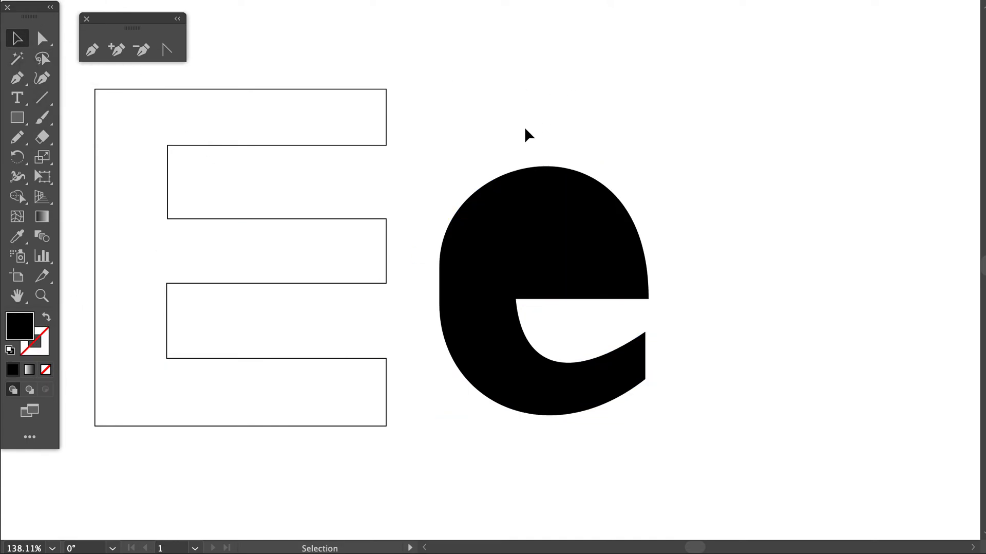
Step: Cut the counter out of the lowercase e by applying the Pathfinder Exclude shape mode to both of its shapes
left_click_drag(500, 115, 586, 268)
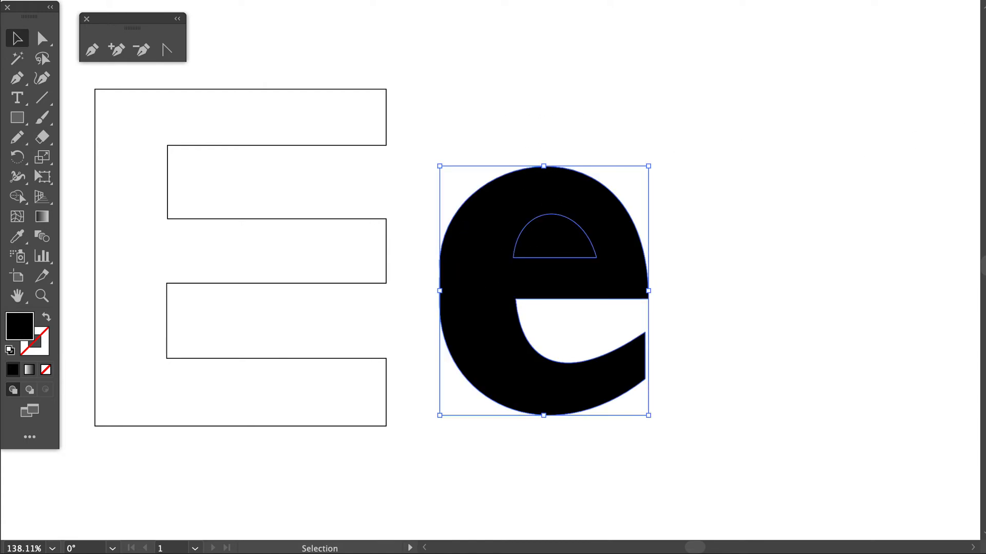
key("shift+super+F9")
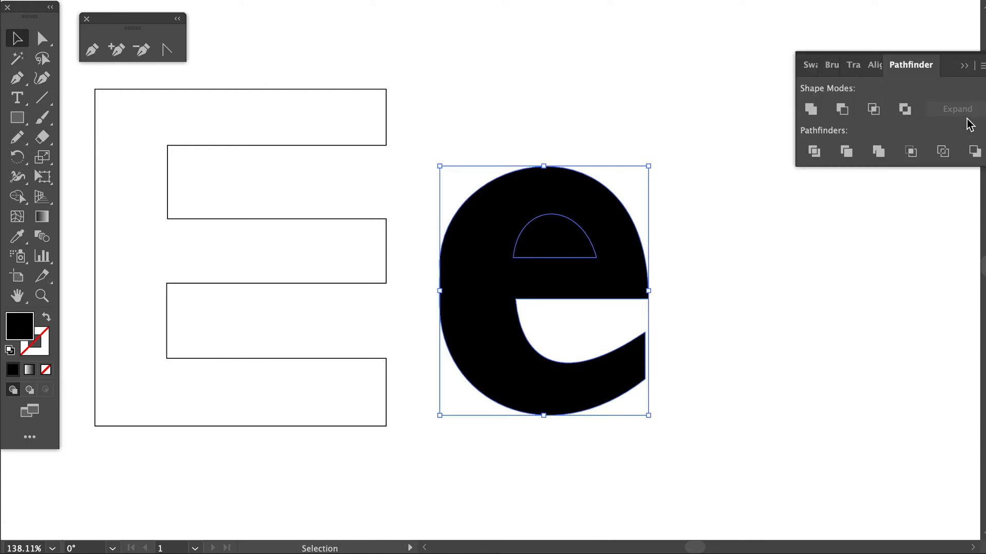
left_click(905, 109)
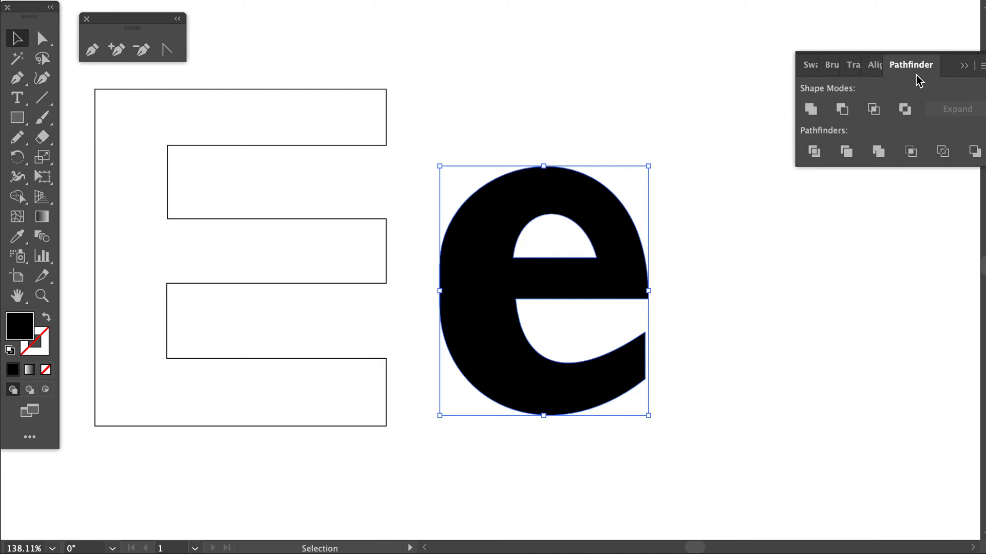
left_click(656, 112)
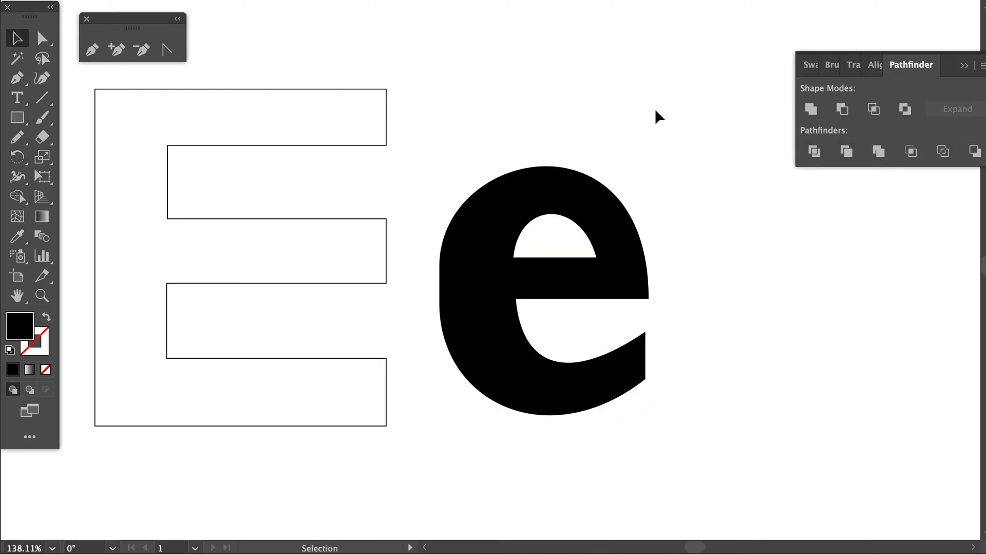
left_click(965, 66)
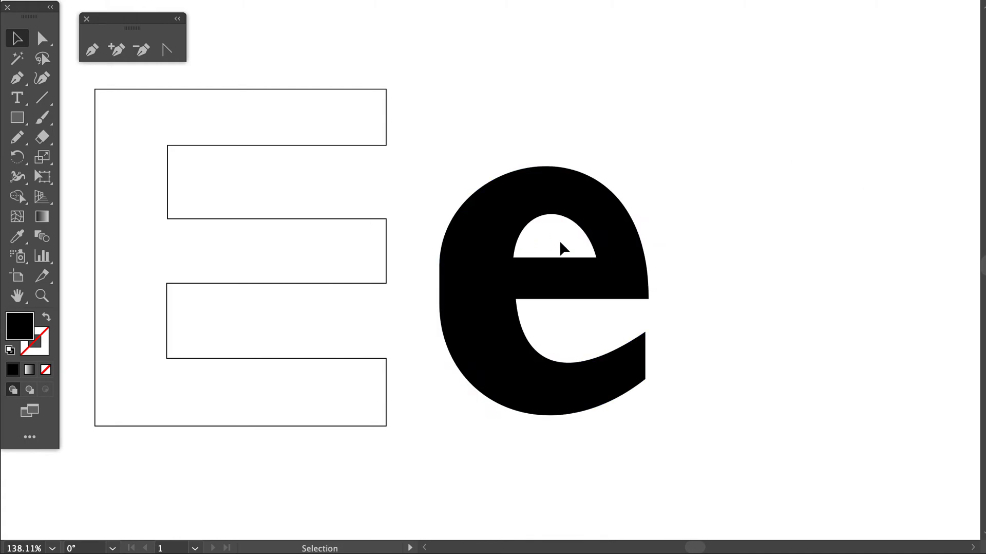
Step: Move the finished lowercase e slightly down and away from the block E, and delete both letters
left_click_drag(623, 266, 652, 281)
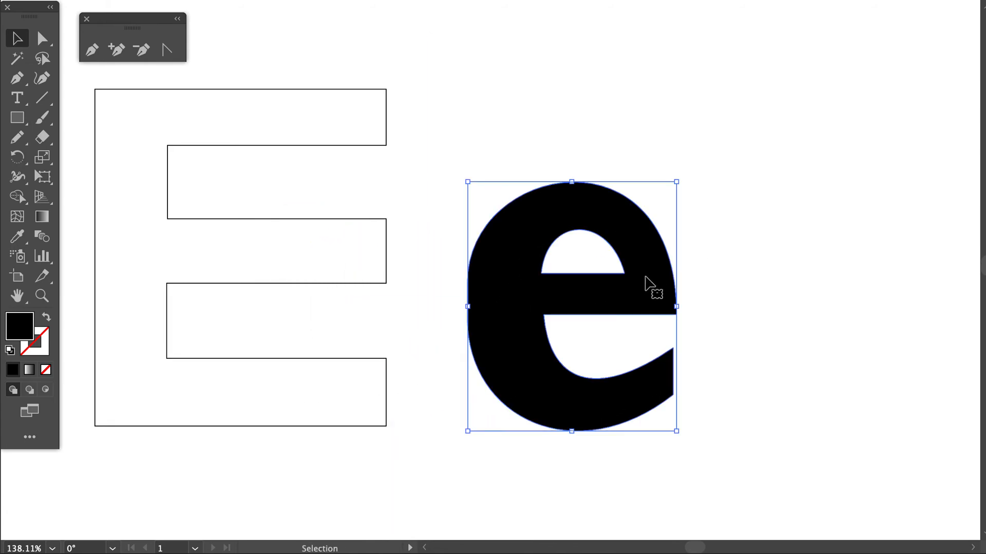
left_click(415, 286)
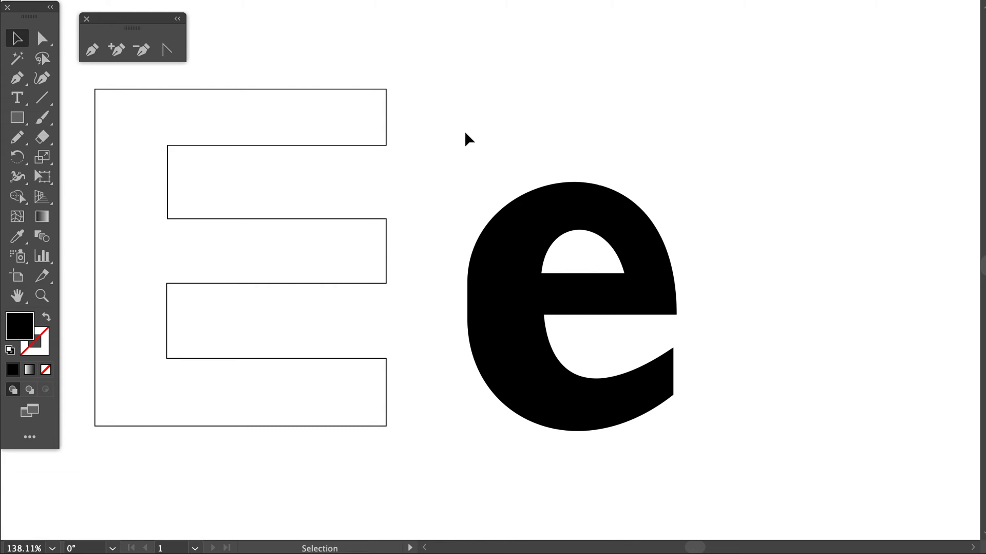
left_click_drag(280, 53, 600, 396)
key("Delete")
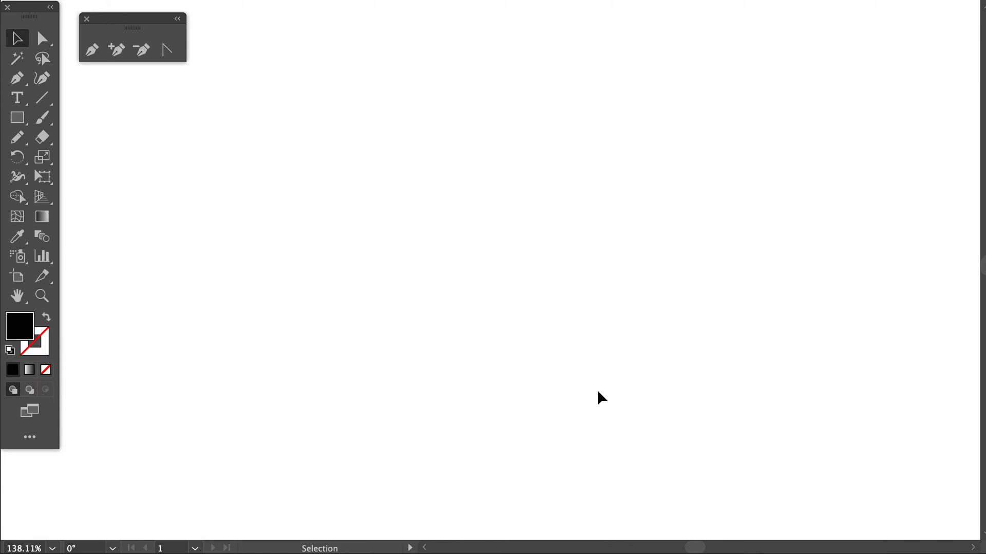
Step: Examine the Apple logo image at the artboard's lower right corner, including the pixels along the apple's upper edge
scroll(598, 391, "down", 5)
scroll(598, 390, "down", 6)
scroll(598, 391, "right", 8)
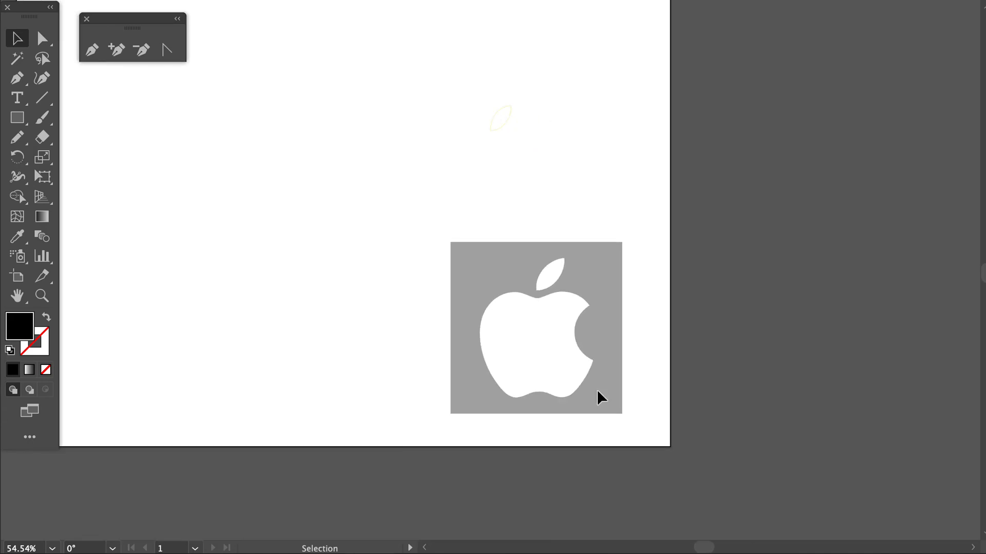
scroll(413, 257, "up", 6)
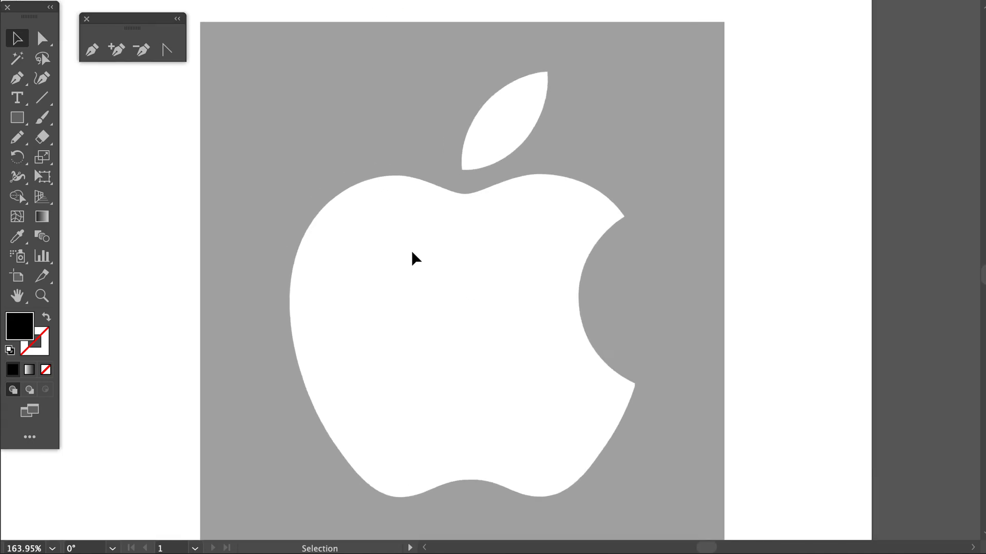
scroll(416, 258, "up", 4)
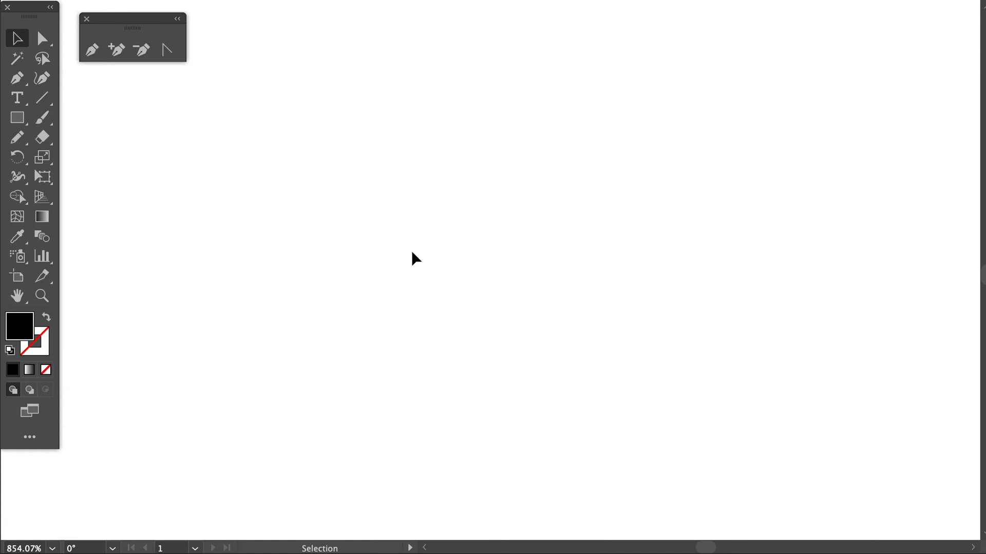
scroll(416, 258, "up", 5)
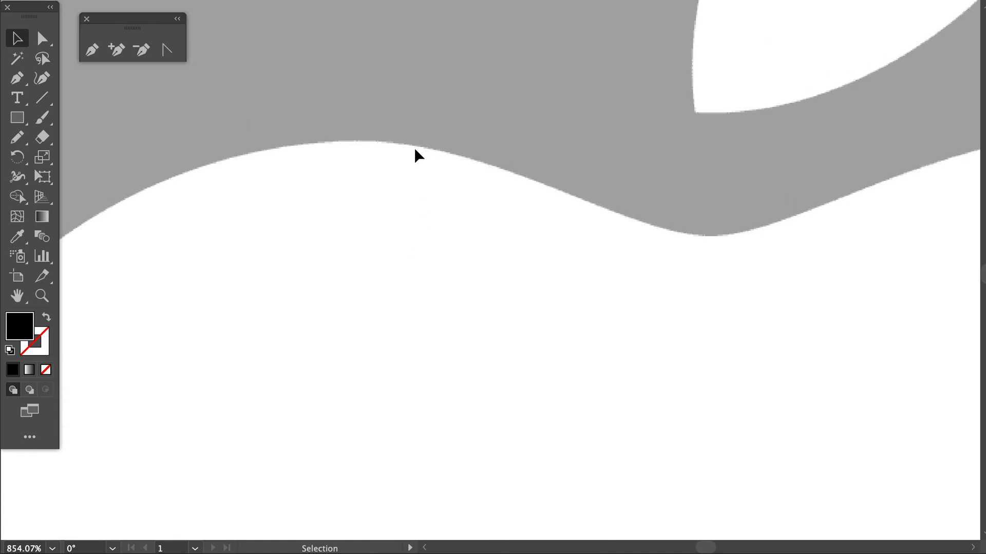
scroll(418, 155, "up", 5)
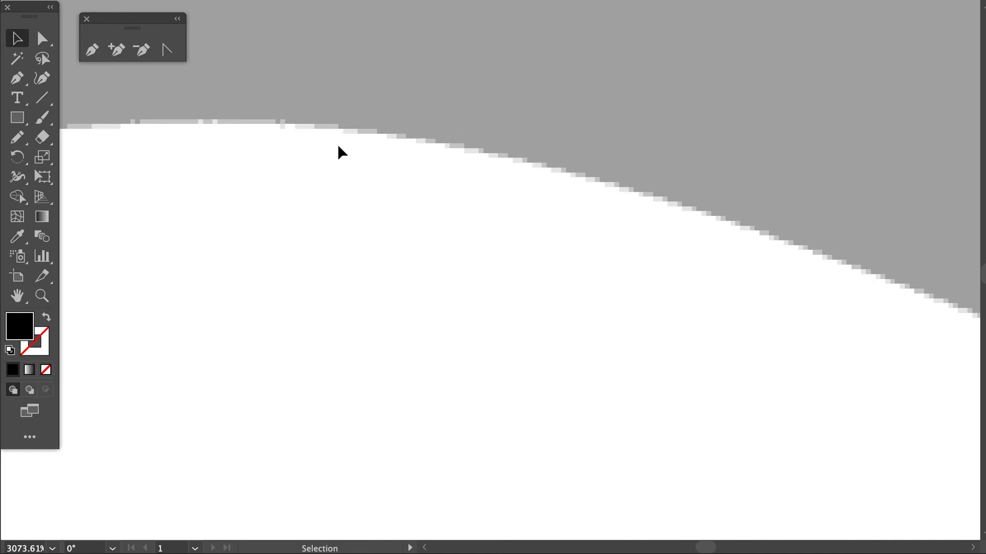
scroll(341, 152, "up", 5)
scroll(342, 152, "down", 15)
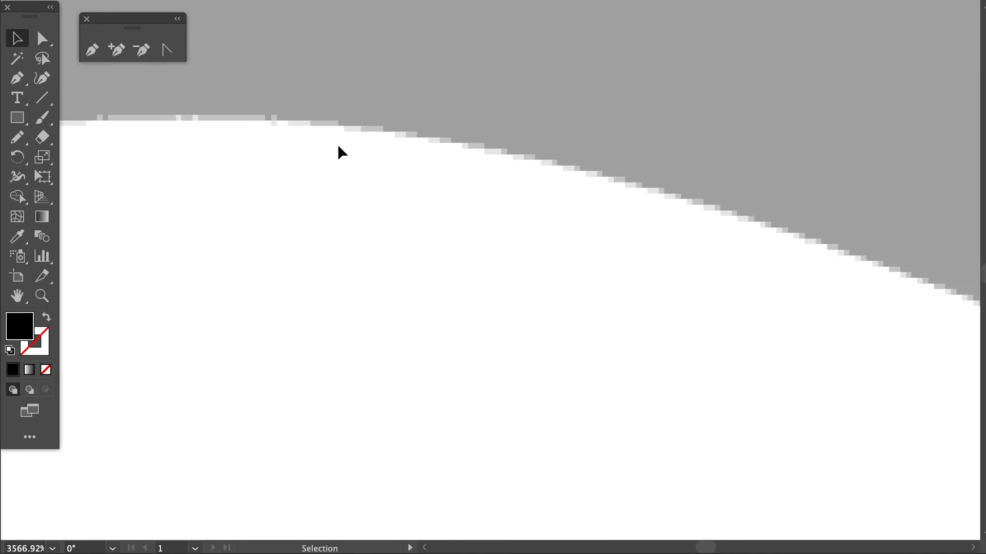
scroll(342, 152, "down", 4)
scroll(341, 152, "up", 3)
scroll(342, 153, "down", 1)
scroll(338, 146, "down", 2)
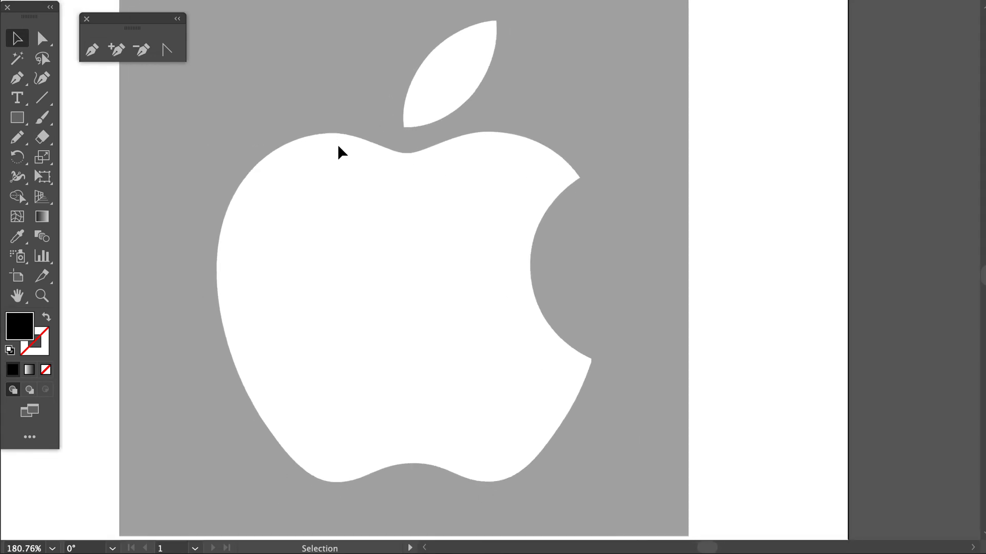
scroll(339, 146, "up", 1)
scroll(342, 152, "up", 1)
scroll(341, 153, "right", 1)
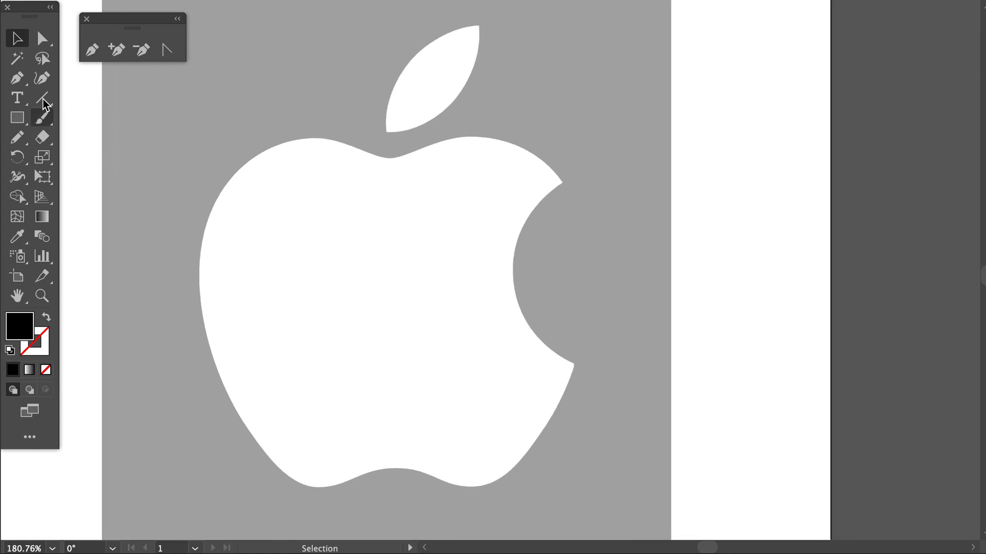
Step: Trace the logo's leaf with the Pen tool as a closed path of two curves meeting in sharp corners at both tips
left_click(92, 50)
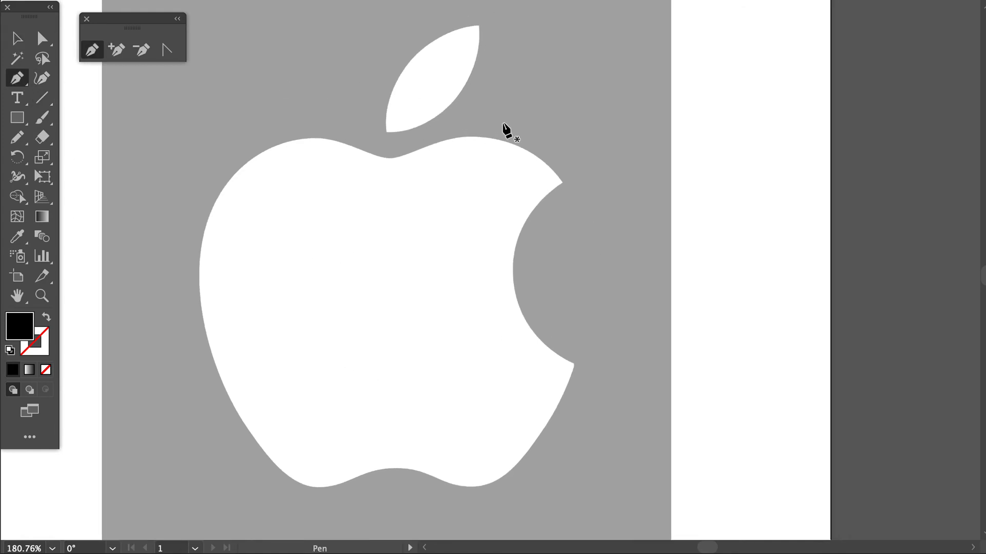
scroll(405, 204, "up", 6)
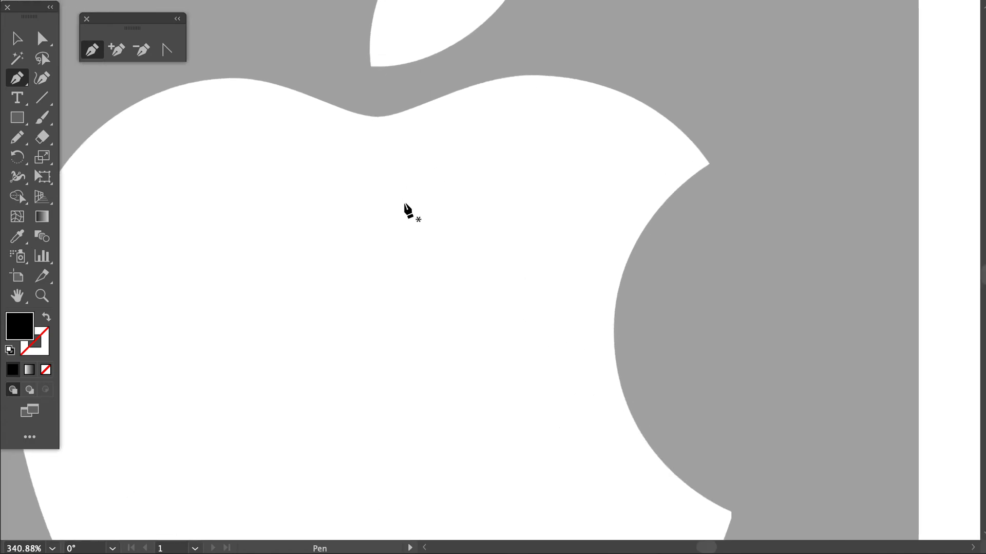
scroll(406, 204, "up", 5)
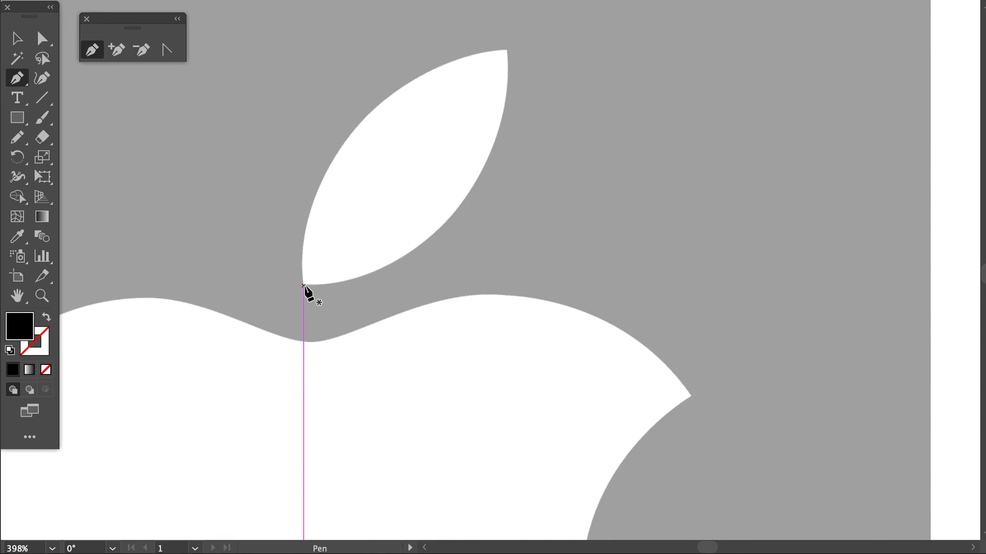
left_click_drag(304, 285, 301, 94)
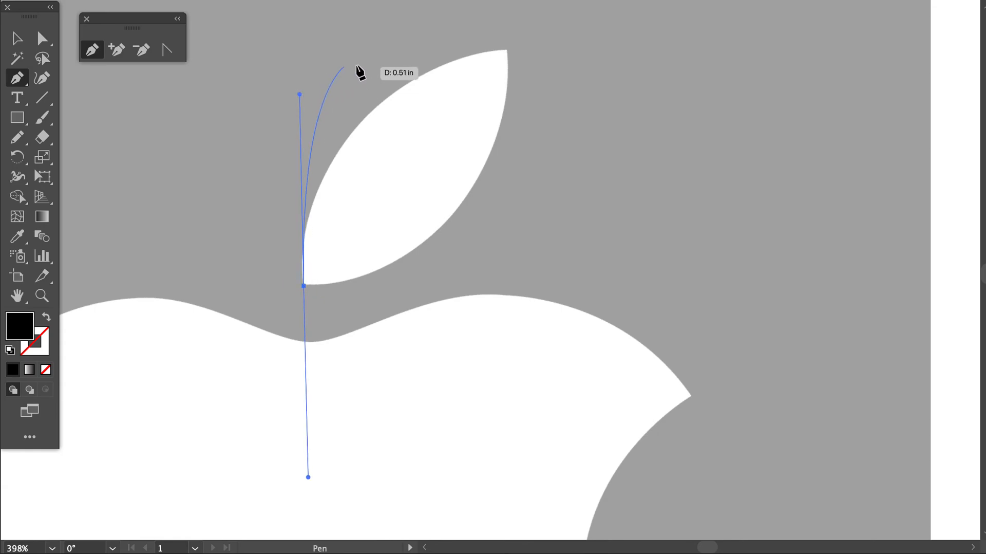
left_click_drag(507, 50, 548, 52)
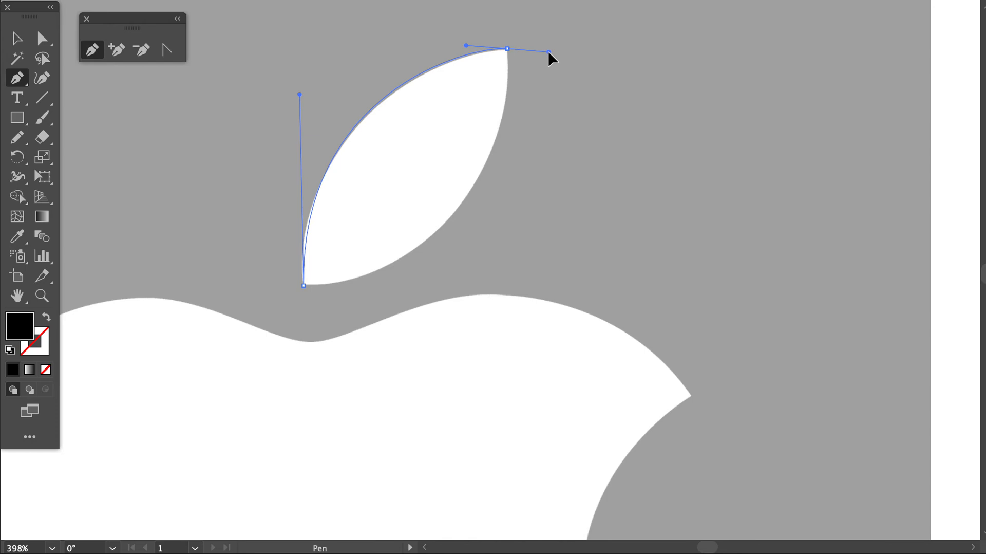
left_click_drag(548, 52, 549, 51)
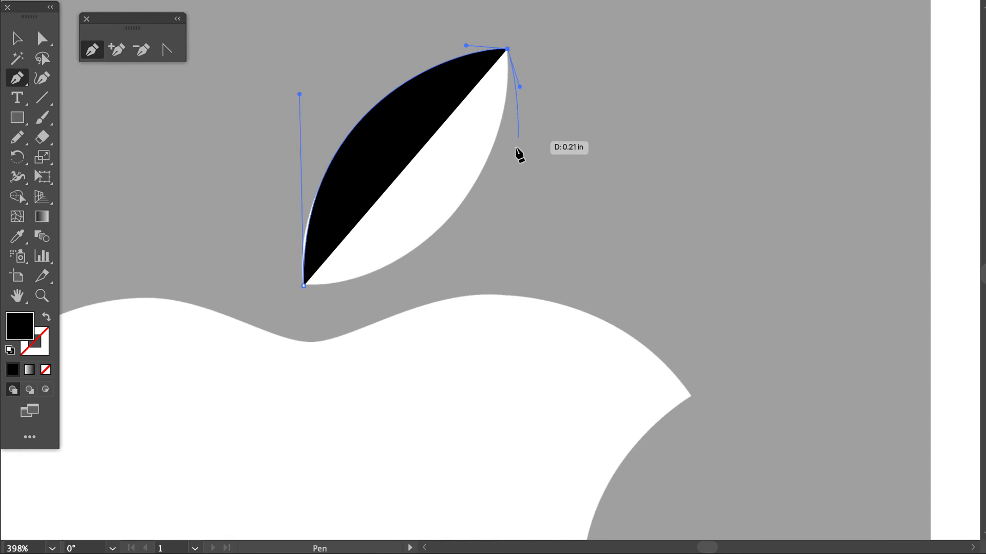
left_click_drag(303, 285, 116, 310)
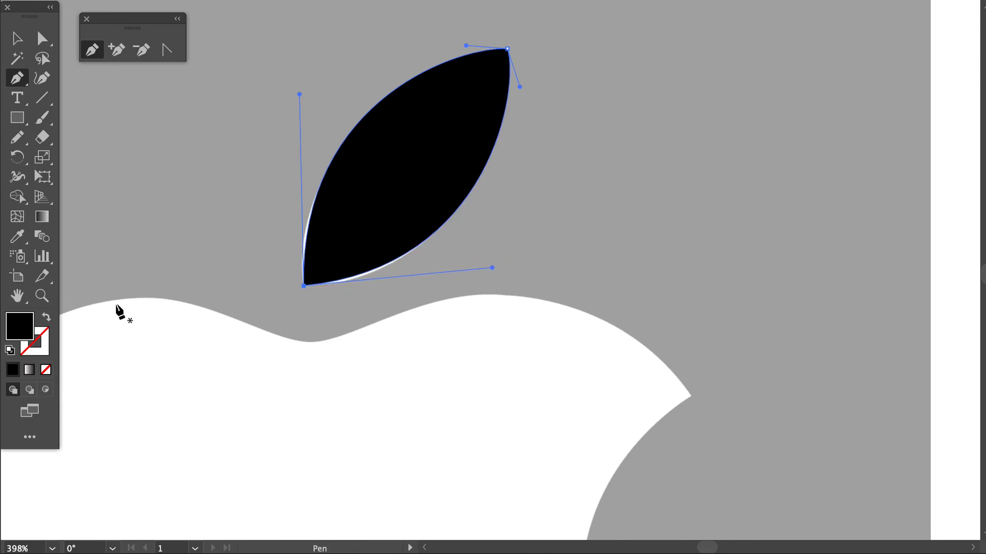
Step: Adjust both handles of the leaf path's upper-left curve to fit the image, and swap fill and stroke for a black outline
left_click(43, 40)
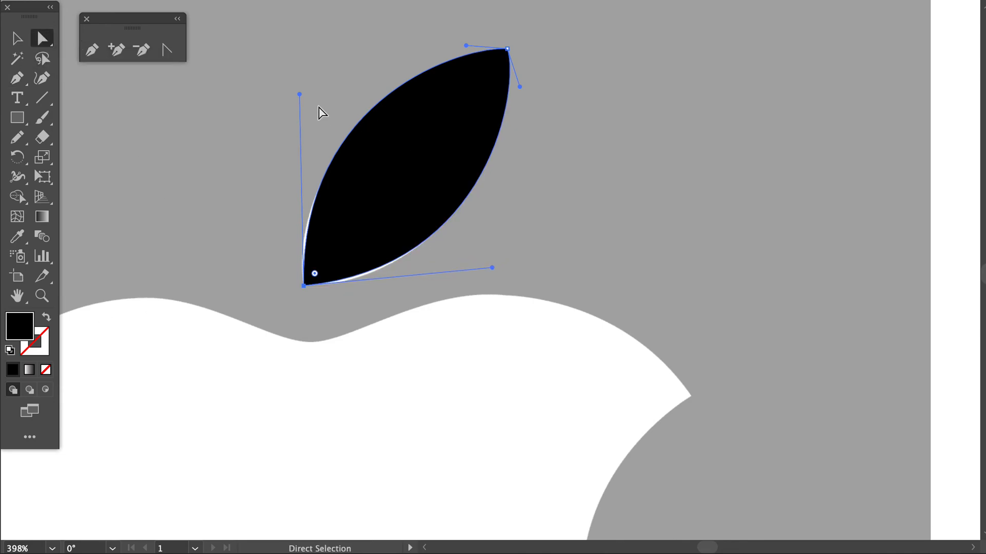
left_click_drag(299, 94, 284, 129)
left_click(403, 48)
left_click(486, 54)
mouse_move(466, 45)
left_mouse_down()
mouse_move(422, 39)
mouse_move(483, 39)
mouse_move(468, 49)
mouse_move(461, 41)
left_mouse_up()
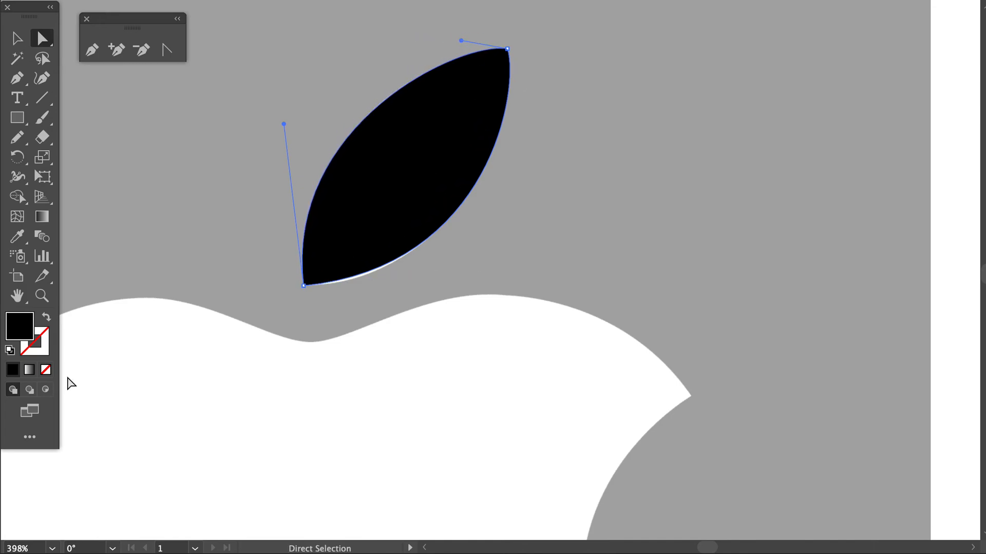
left_click(47, 317)
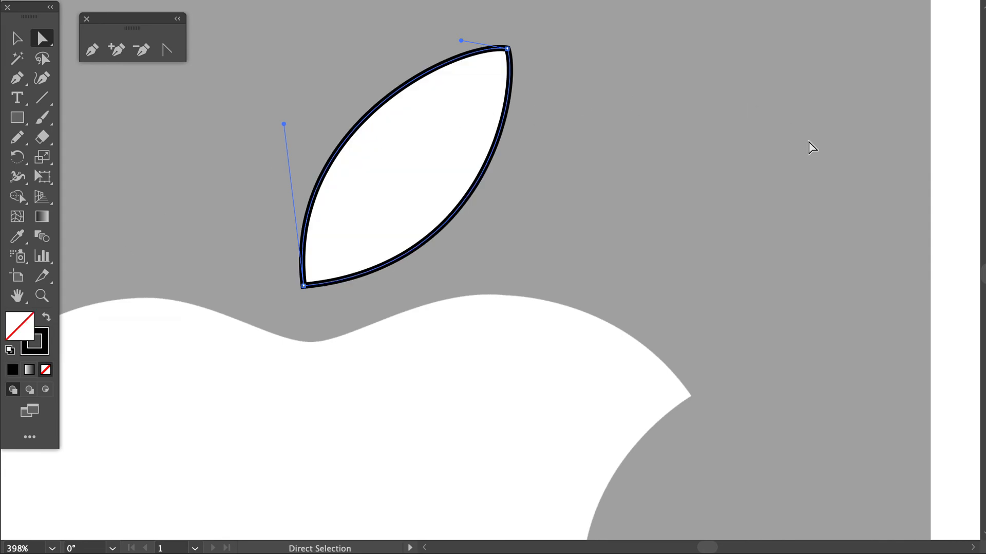
Step: Set the leaf outline's stroke weight to 0.25 pt
key("super+F10")
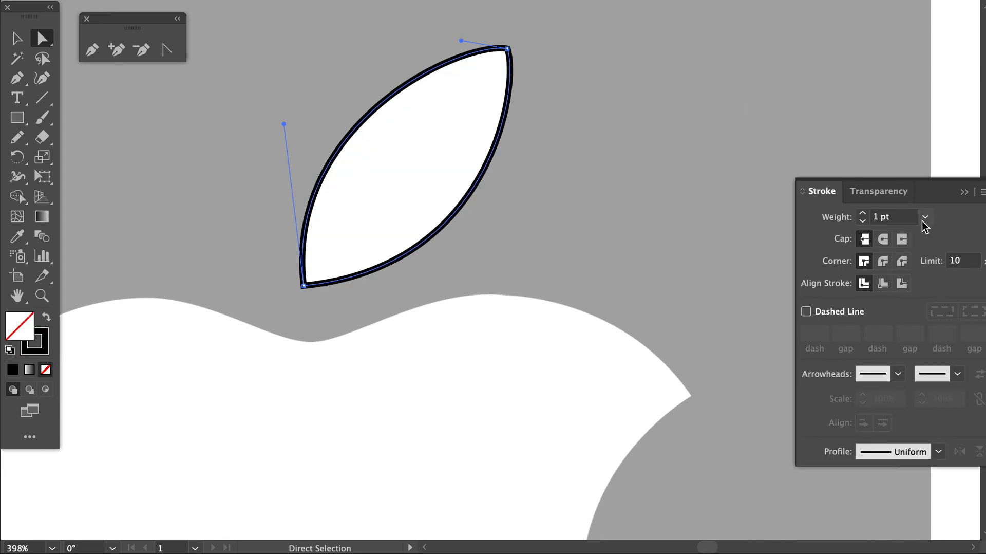
left_click(926, 215)
left_click(950, 233)
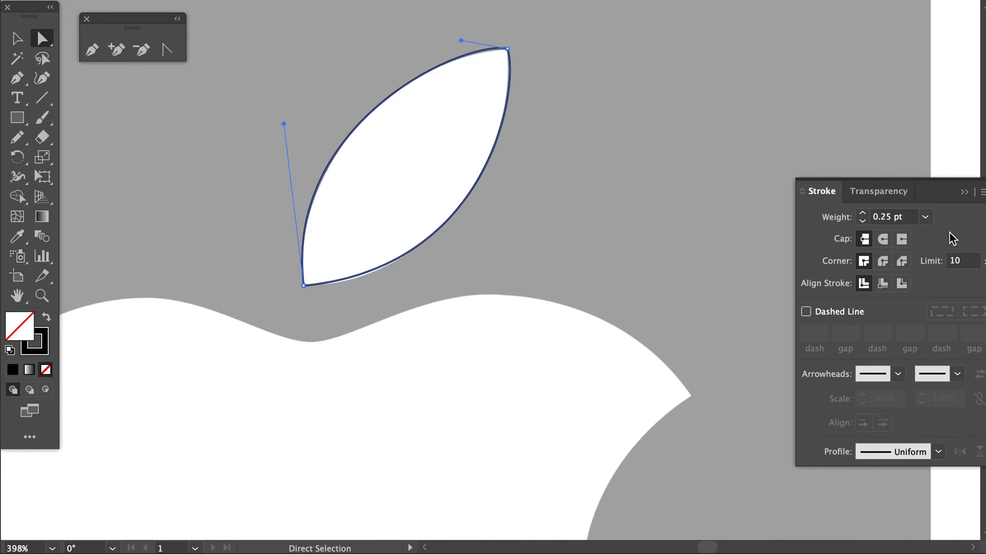
left_click(965, 194)
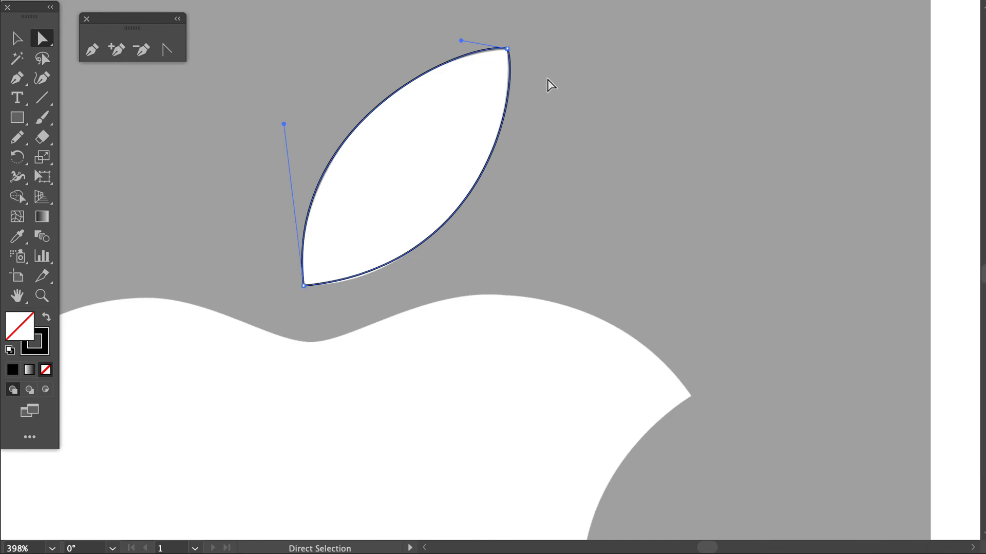
Step: Refine the handles of the leaf path's lower-right and upper-left curves so both edges follow the image, and deselect the leaf
mouse_move(507, 122)
left_mouse_down()
mouse_move(522, 84)
mouse_move(521, 130)
mouse_move(508, 132)
mouse_move(511, 120)
left_mouse_up()
left_click_drag(492, 268, 460, 287)
left_click_drag(462, 286, 462, 285)
mouse_move(513, 118)
left_mouse_down()
mouse_move(520, 128)
mouse_move(517, 118)
left_mouse_up()
left_click(440, 70)
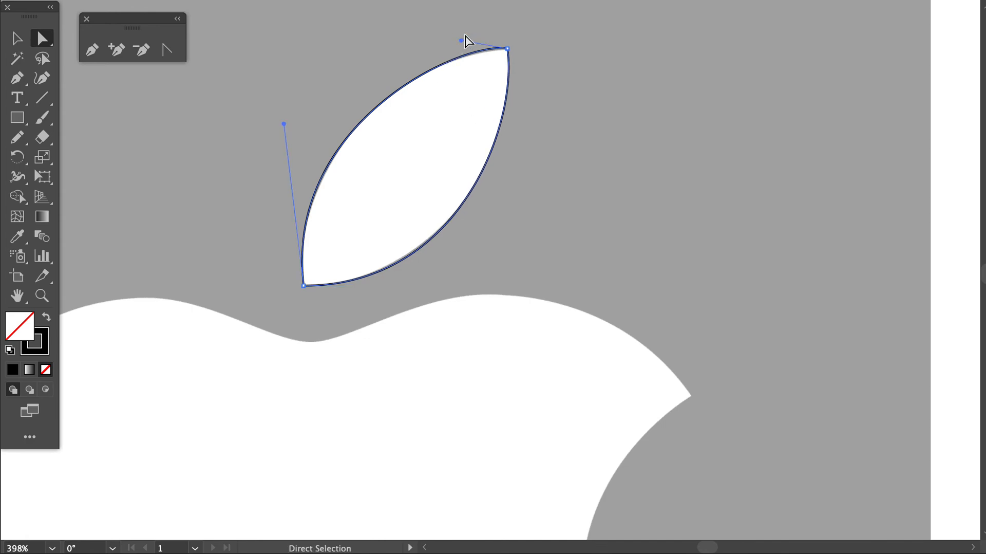
left_click_drag(459, 41, 403, 56)
left_click_drag(286, 127, 289, 161)
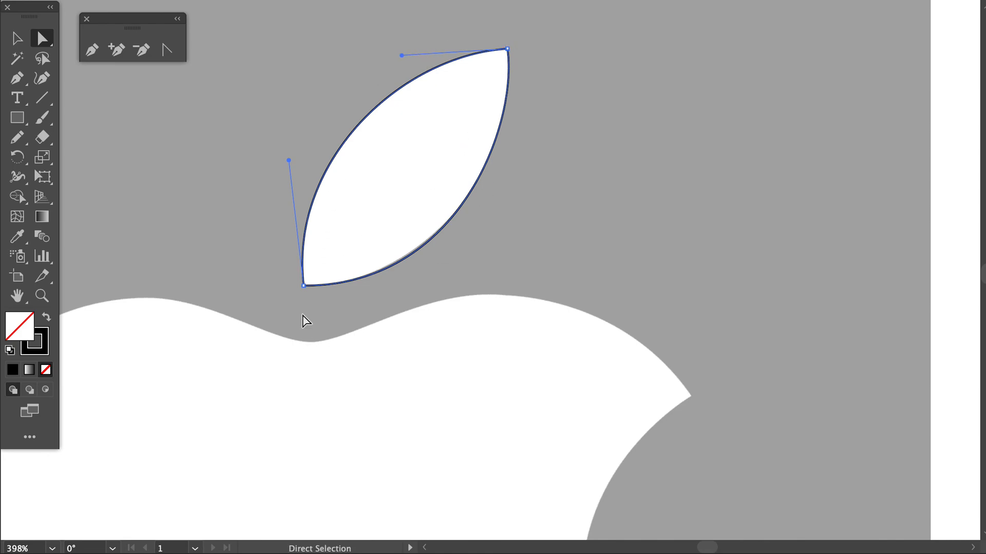
left_click(267, 261)
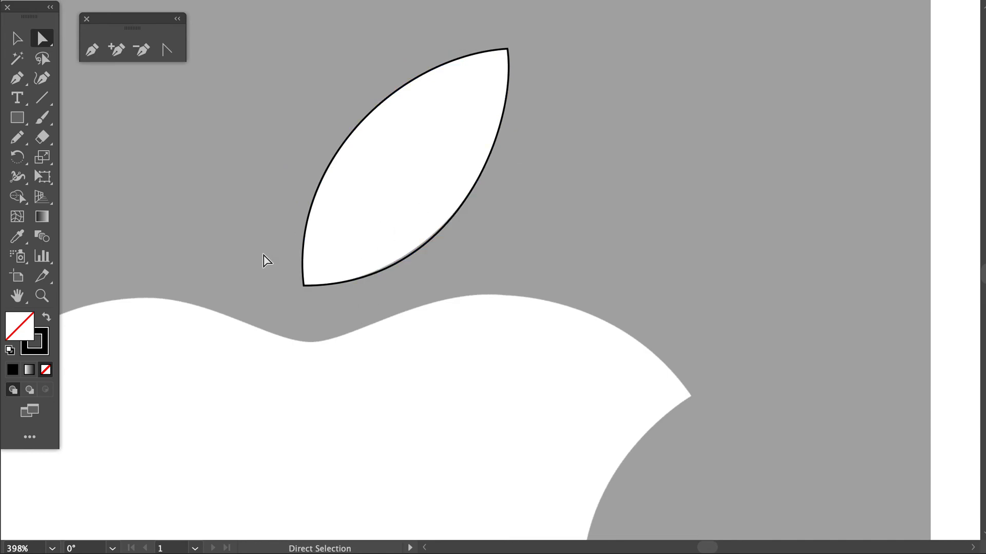
Step: Start a Pen path at the upper tip of the apple's bite and trace the top edge and upper-left side with smooth anchors
scroll(267, 261, "down", 5)
scroll(266, 261, "down", 3)
scroll(267, 261, "down", 2)
scroll(267, 261, "left", 1)
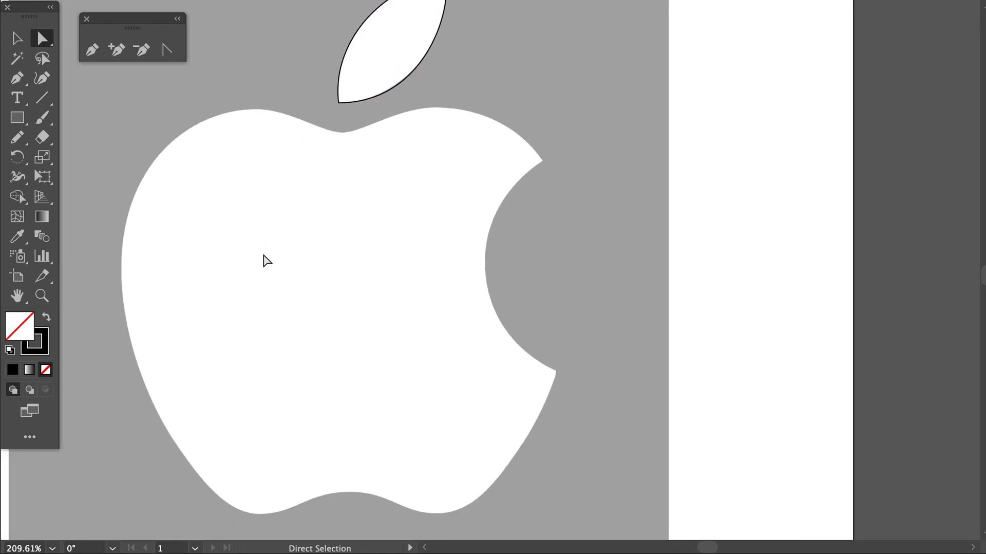
left_click(88, 52)
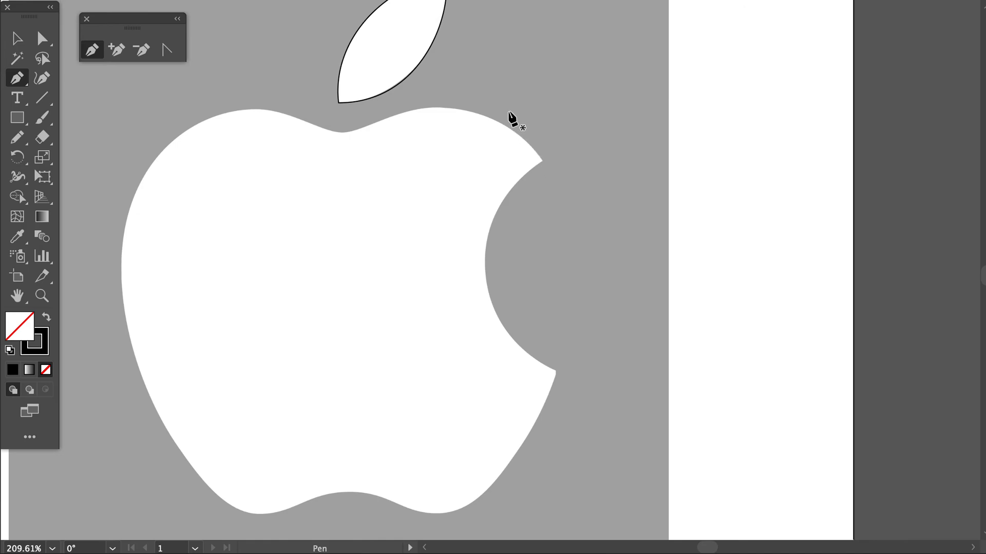
left_click_drag(495, 88, 481, 77)
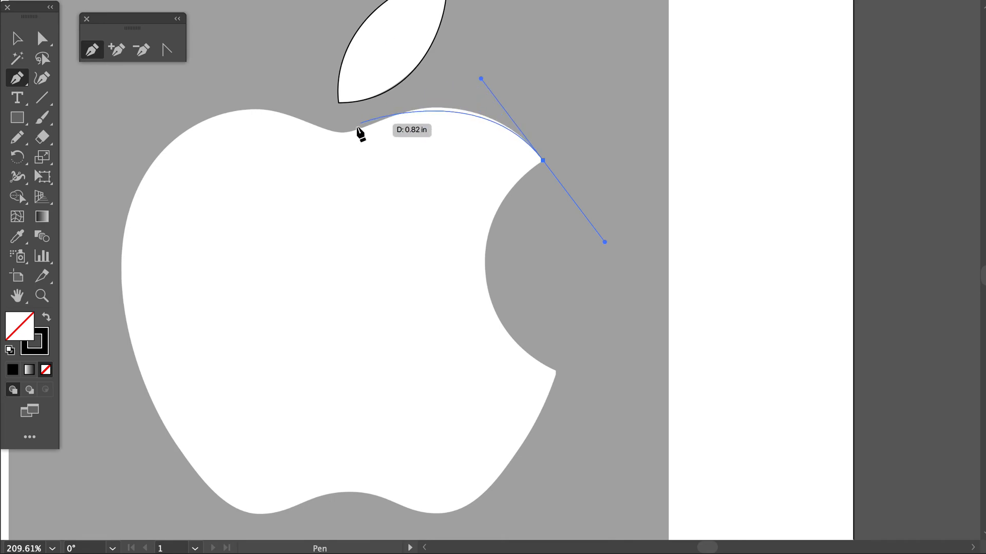
left_click_drag(342, 133, 201, 108)
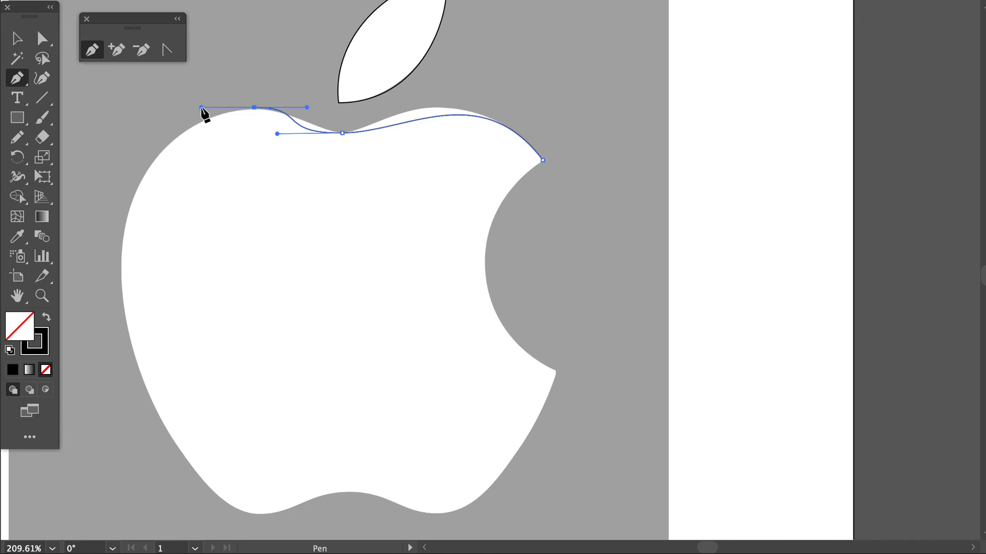
left_click_drag(122, 274, 132, 380)
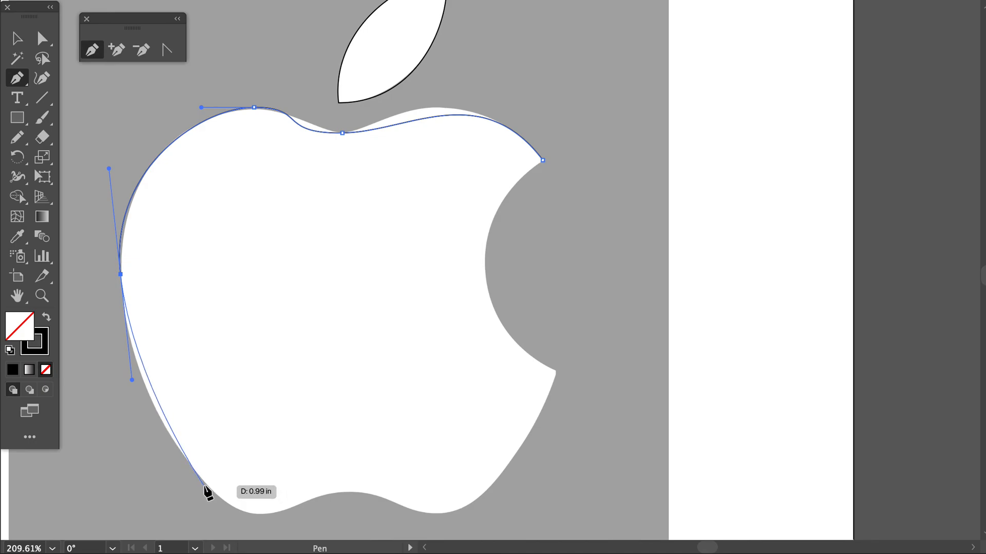
Step: Continue the apple path around the lower-left side and bottom, make a corner at the bite's lower tip, and close it along the bite
left_click_drag(203, 481, 234, 519)
left_click(349, 492)
left_click_drag(348, 491, 493, 514)
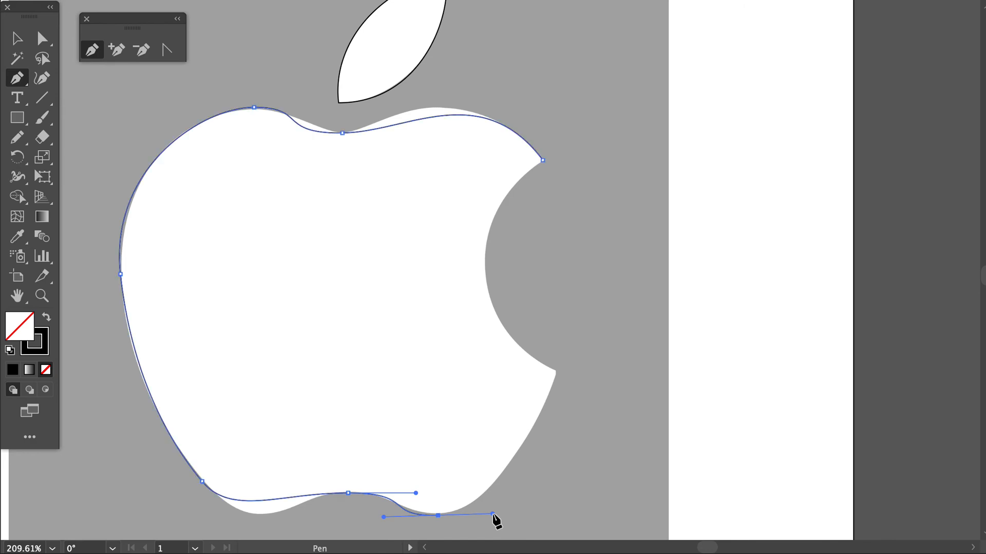
left_click(558, 371)
left_click_drag(557, 371, 573, 315)
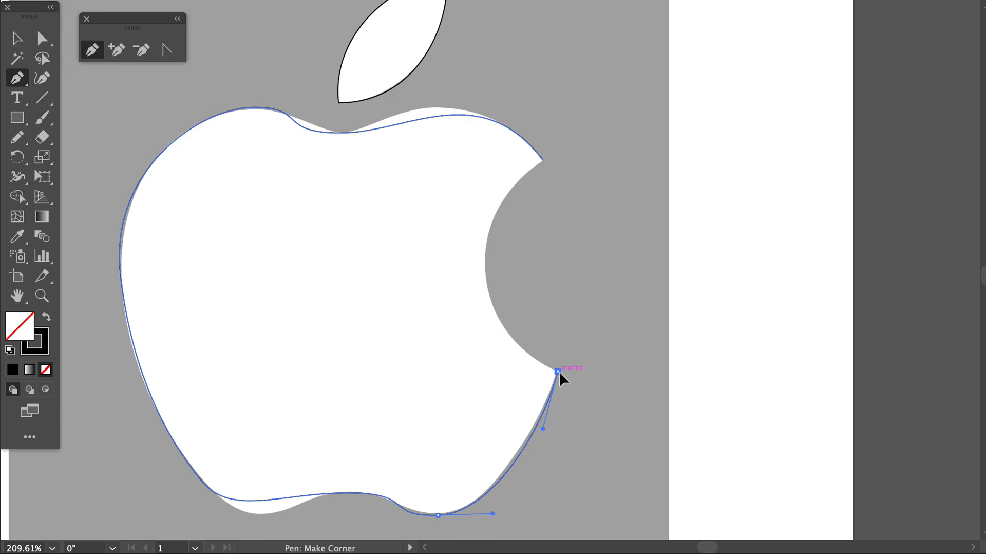
left_click_drag(558, 372, 438, 303)
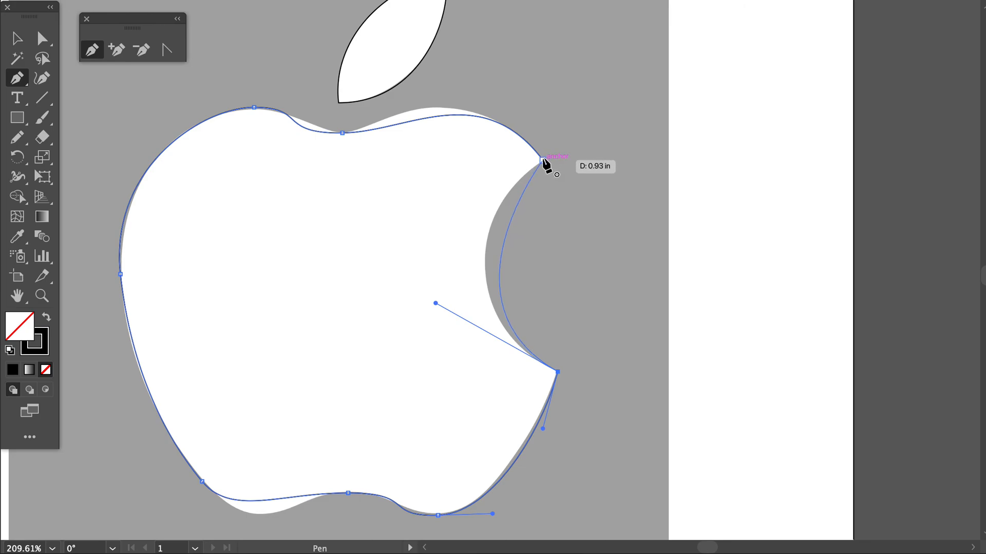
left_click_drag(543, 159, 600, 126)
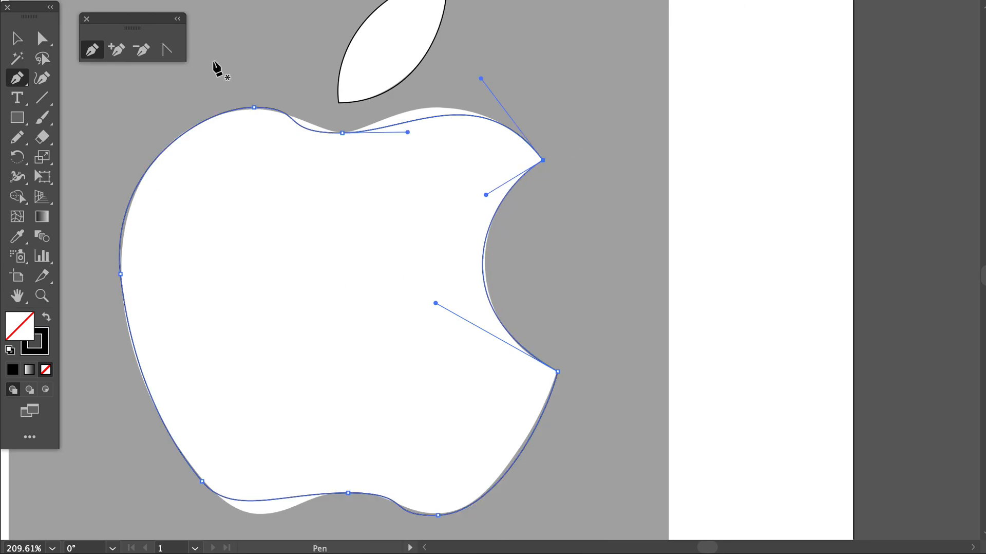
Step: Reshape the apple path's top edge by moving the upper-left anchor down the shoulder and adjusting the handles on both humps
left_click(40, 38)
left_click(342, 133)
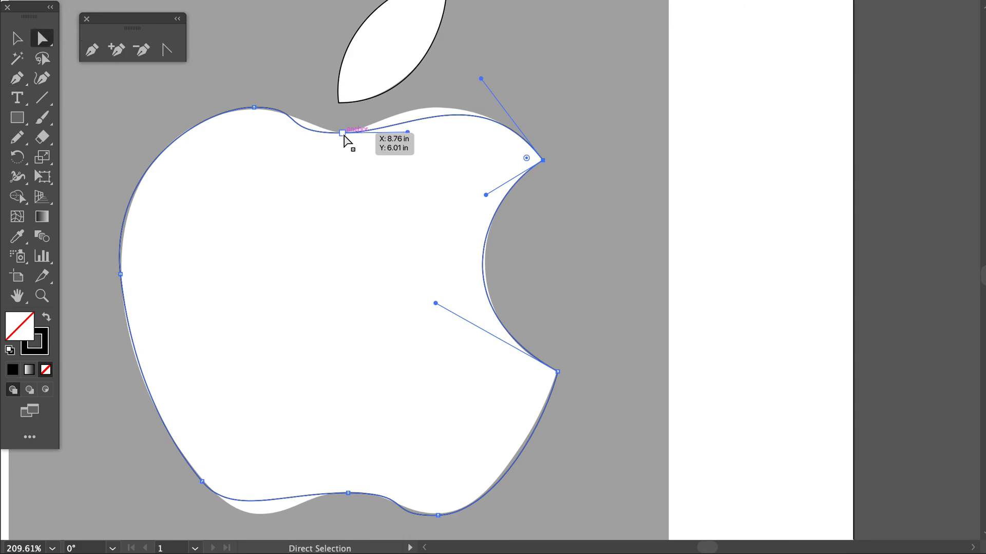
left_click_drag(263, 115, 267, 89)
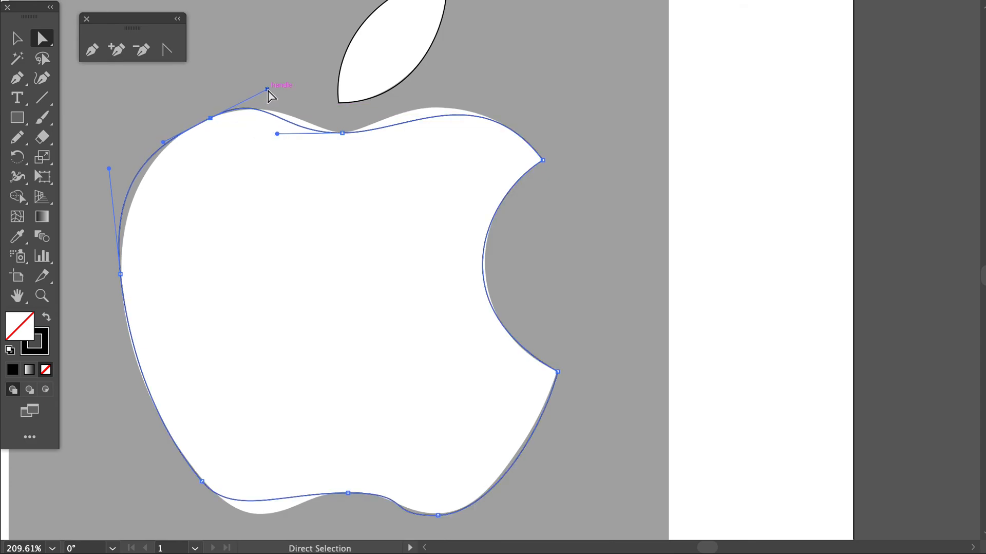
left_click_drag(277, 134, 305, 133)
left_click(432, 121)
left_click_drag(481, 78, 462, 64)
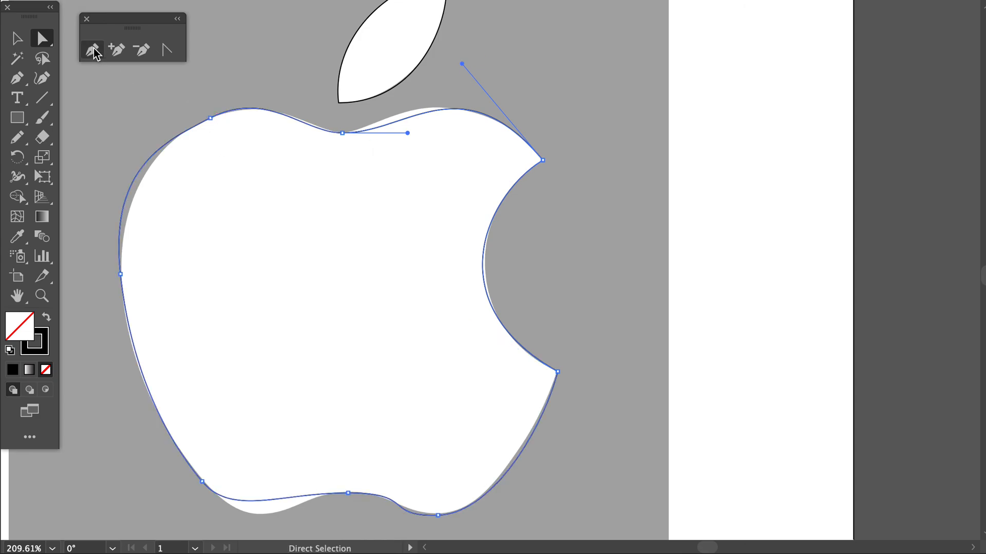
Step: Add an anchor point on the apple's upper-right hump and reposition it and the top dip's anchor to match the image
left_click(117, 50)
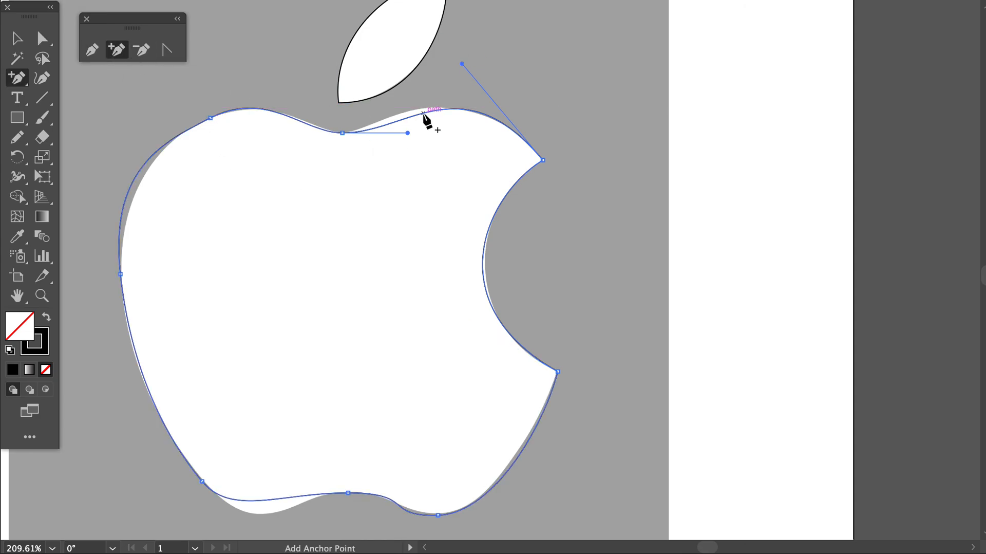
left_click(413, 117)
left_click(42, 38)
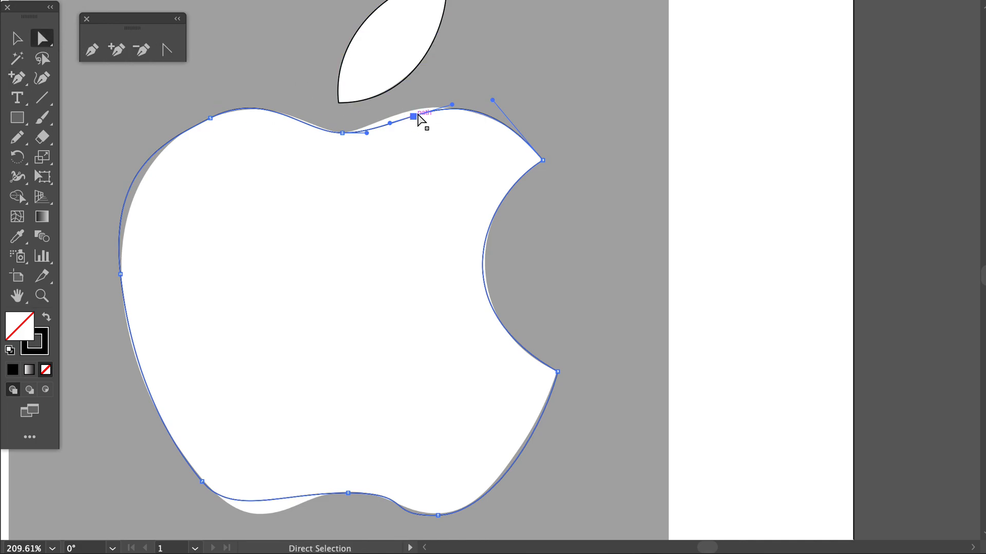
left_click_drag(418, 116, 349, 132)
left_click(343, 133)
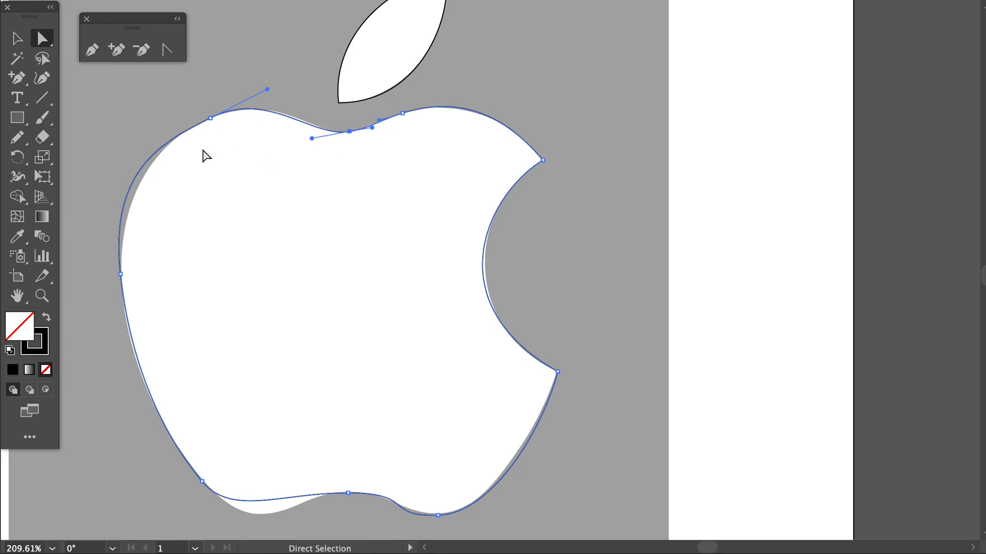
Step: Move the apple's left-side anchor down along the edge, and adjust its upper handle and the bottom-left lobe's handle
left_click(135, 182)
left_click_drag(122, 274, 132, 334)
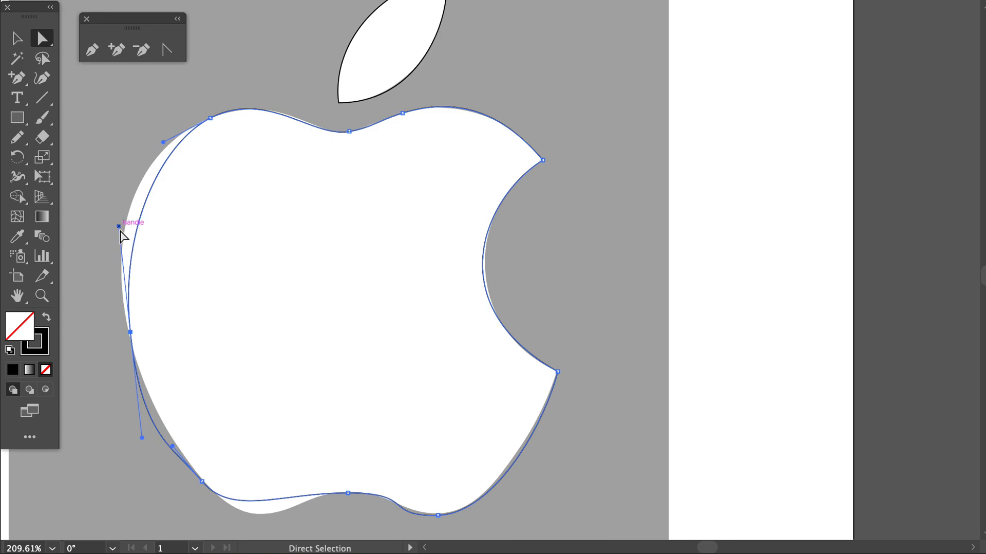
left_click_drag(119, 227, 102, 182)
left_click(267, 503)
left_click_drag(236, 520, 270, 60)
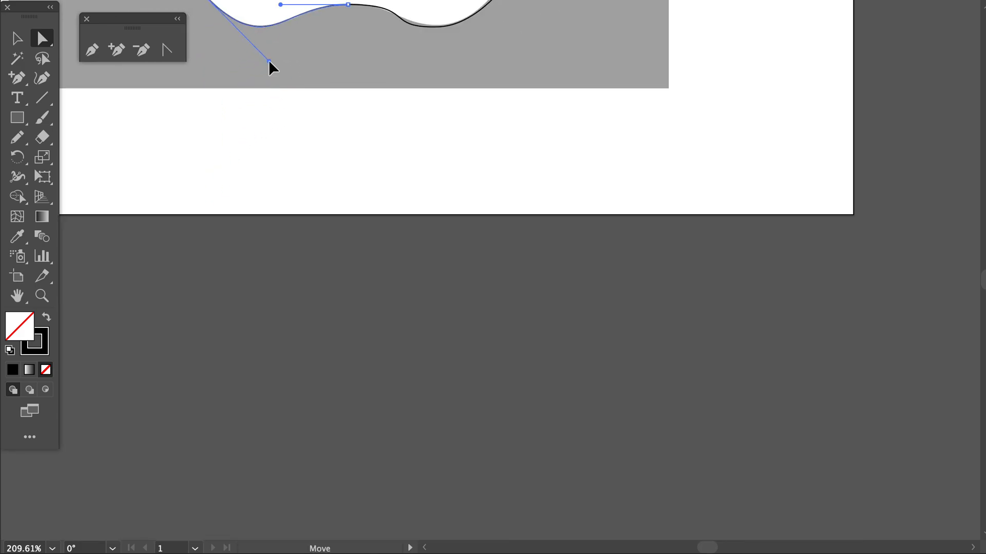
scroll(389, 56, "up", 8)
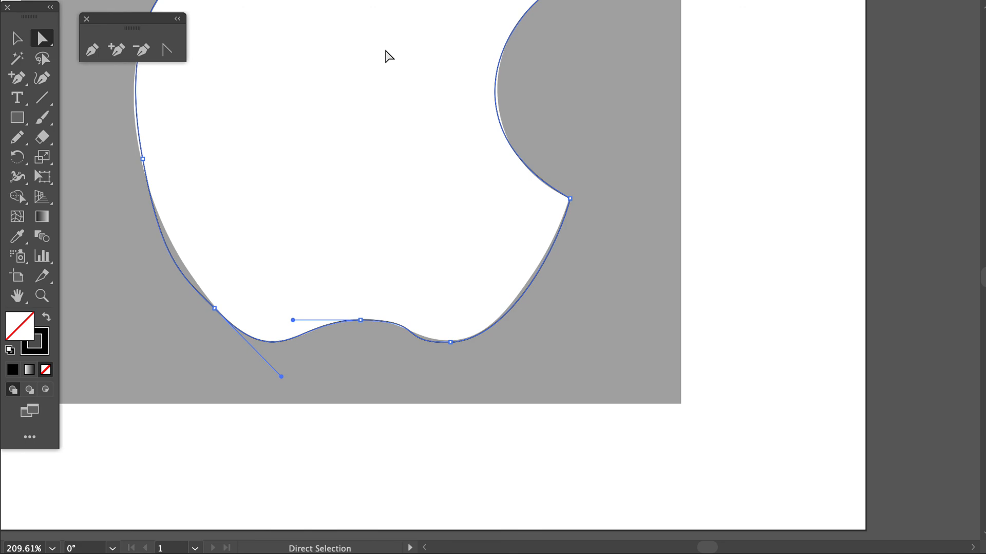
Step: Fine-tune the left-side and lower-left anchors and their handles so the apple's left edge follows the image
left_click(127, 261)
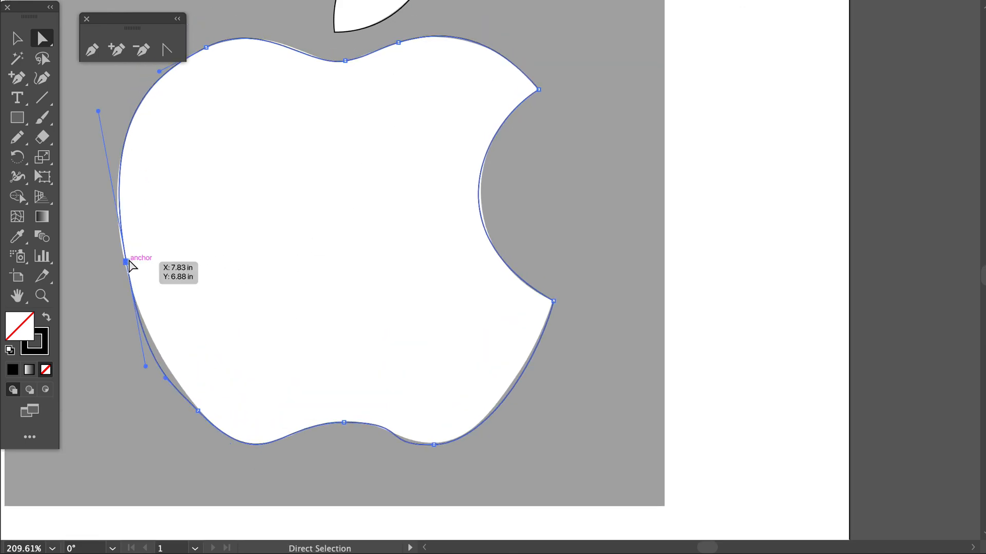
left_click_drag(98, 110, 86, 112)
mouse_move(127, 261)
left_mouse_down()
mouse_move(131, 281)
mouse_move(125, 275)
left_mouse_up()
left_click_drag(166, 377, 172, 384)
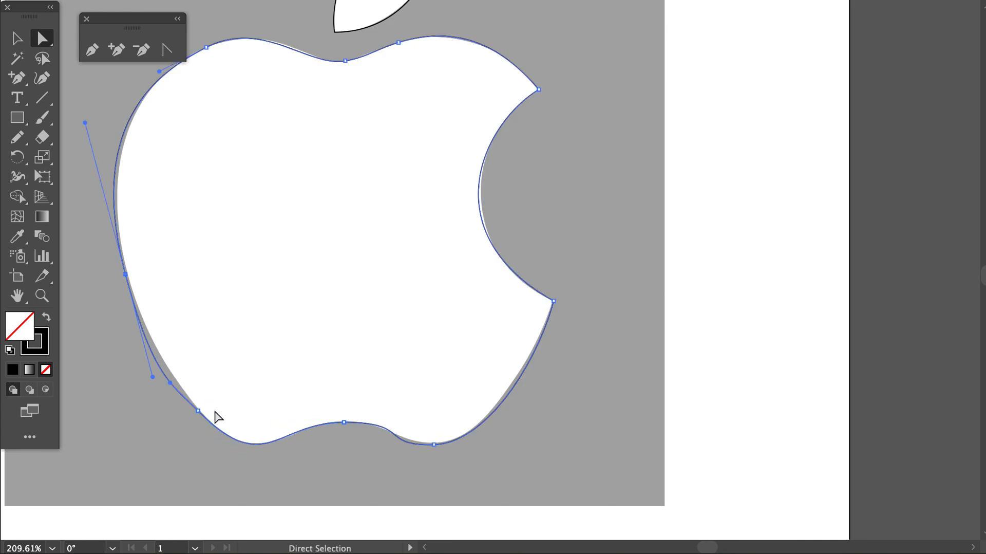
left_click_drag(202, 417, 225, 437)
left_click_drag(288, 499, 274, 469)
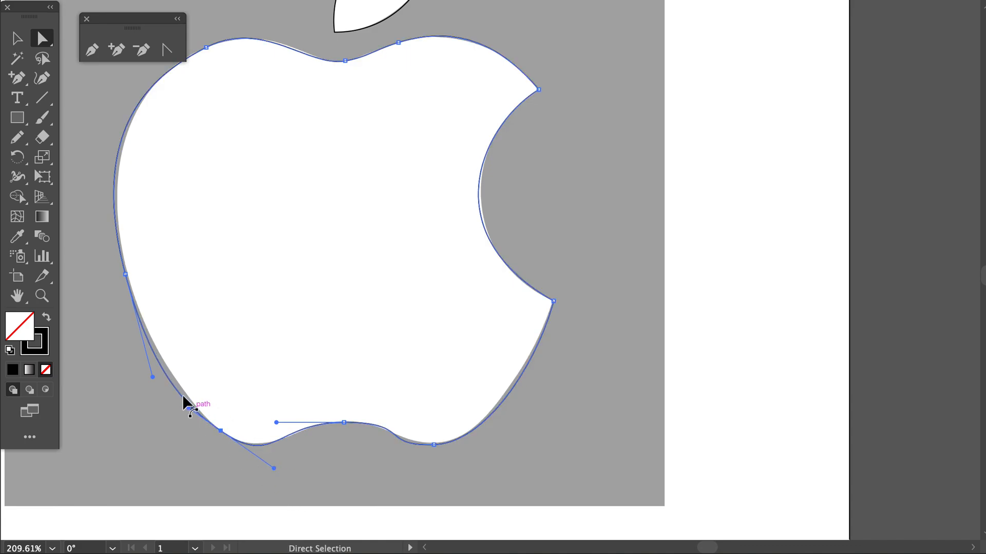
left_click_drag(152, 378, 155, 370)
mouse_move(126, 274)
left_mouse_down()
mouse_move(137, 279)
mouse_move(130, 289)
left_mouse_up()
Step: Adjust both handles of the bite curve to fit the image
left_click(487, 211)
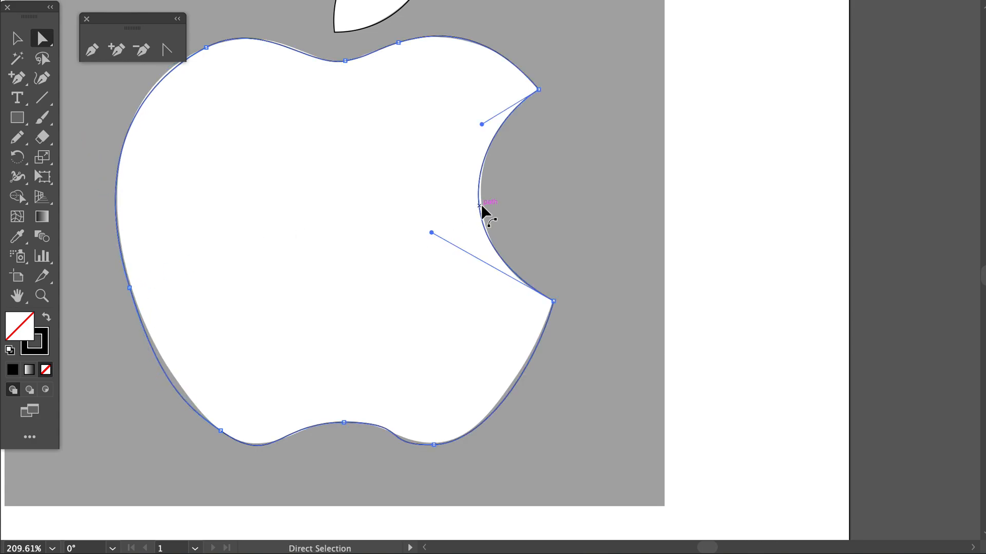
left_click_drag(482, 125, 475, 139)
left_click_drag(432, 232, 448, 237)
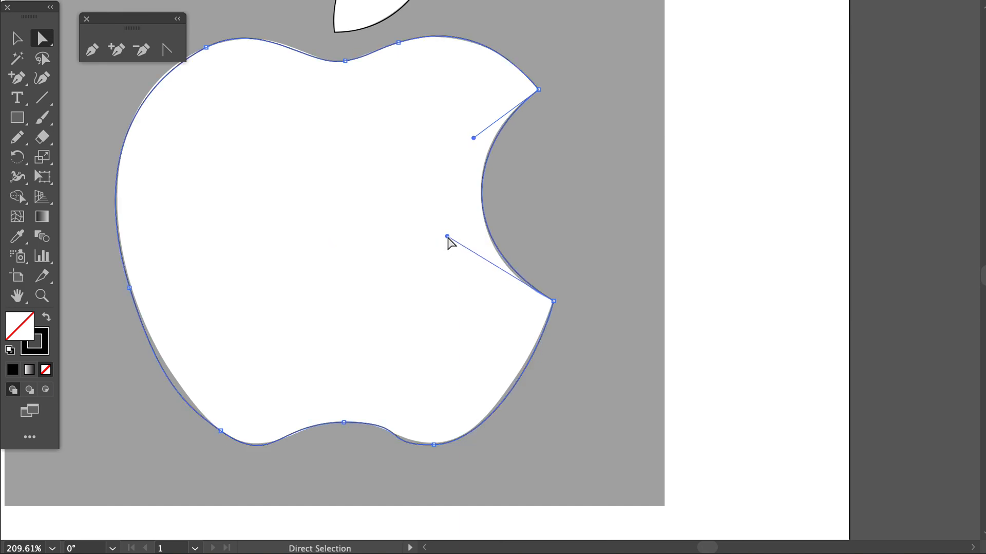
Step: Select the leaf and apple paths together and swap fill and stroke for a solid black fill
scroll(275, 291, "down", 5)
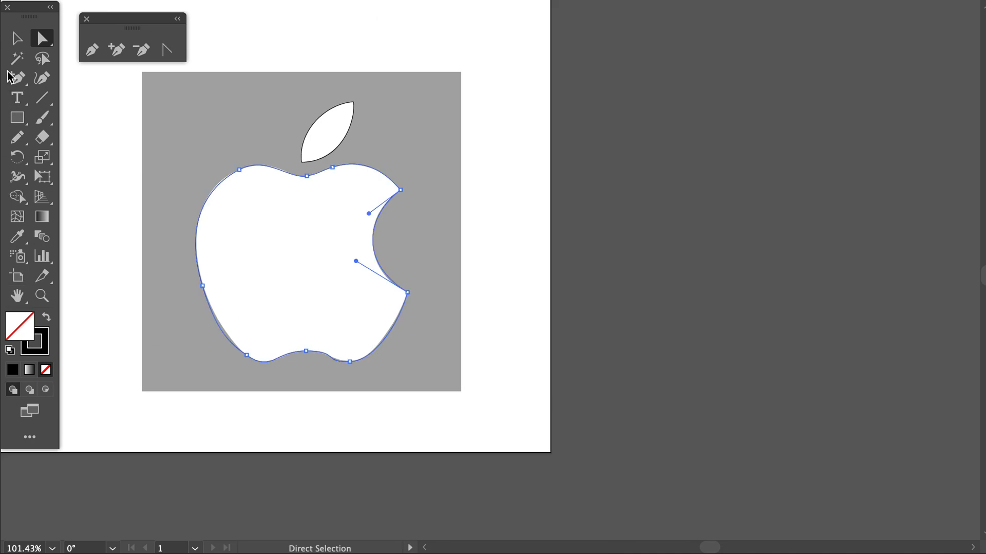
left_click(16, 38)
left_click_drag(397, 277, 397, 277)
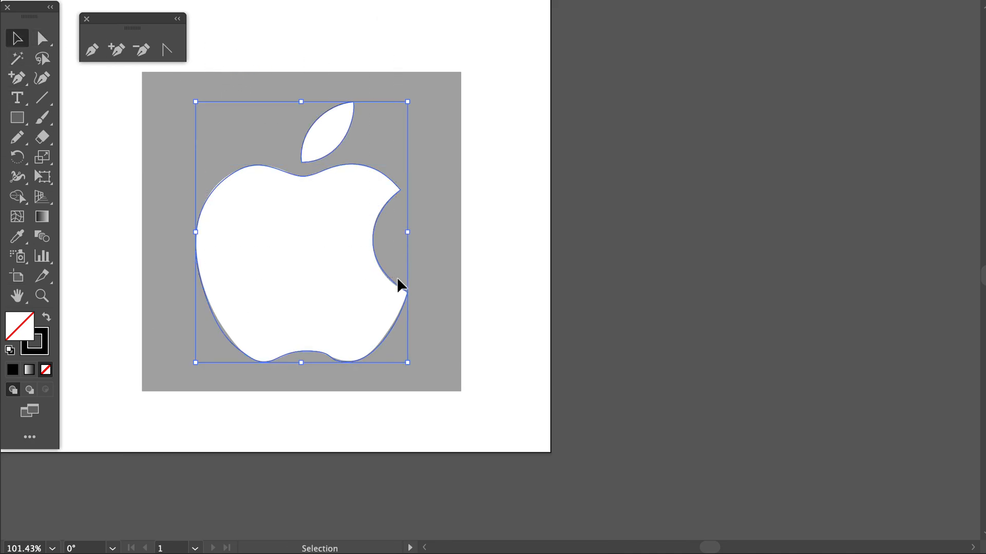
left_click(47, 322)
Step: Move the black leaf and apple off the logo image onto the empty artboard area to its left, and deselect them
mouse_move(253, 260)
left_mouse_down()
mouse_move(264, 262)
mouse_move(64, 270)
left_mouse_up()
key("super+z")
scroll(311, 209, "left", 4)
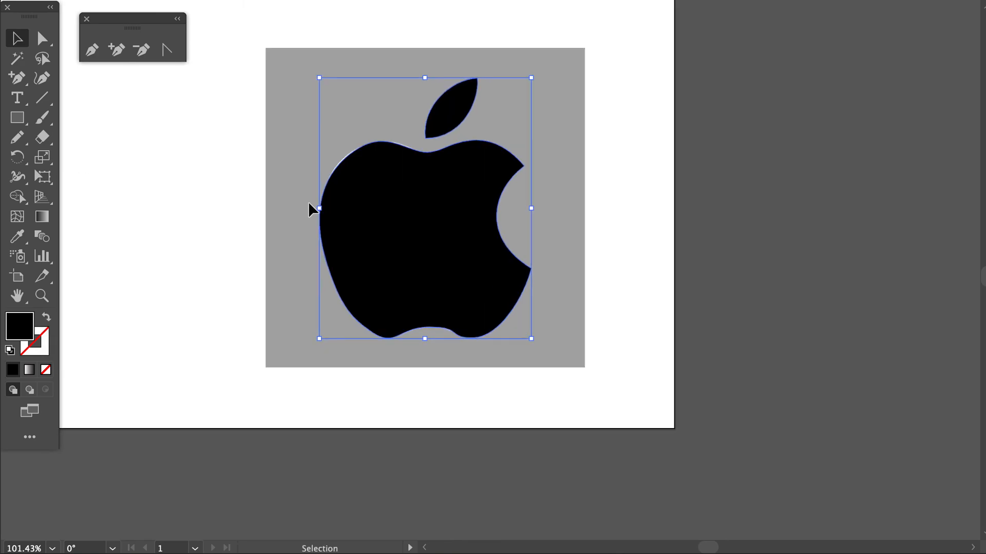
left_click_drag(426, 220, 161, 232)
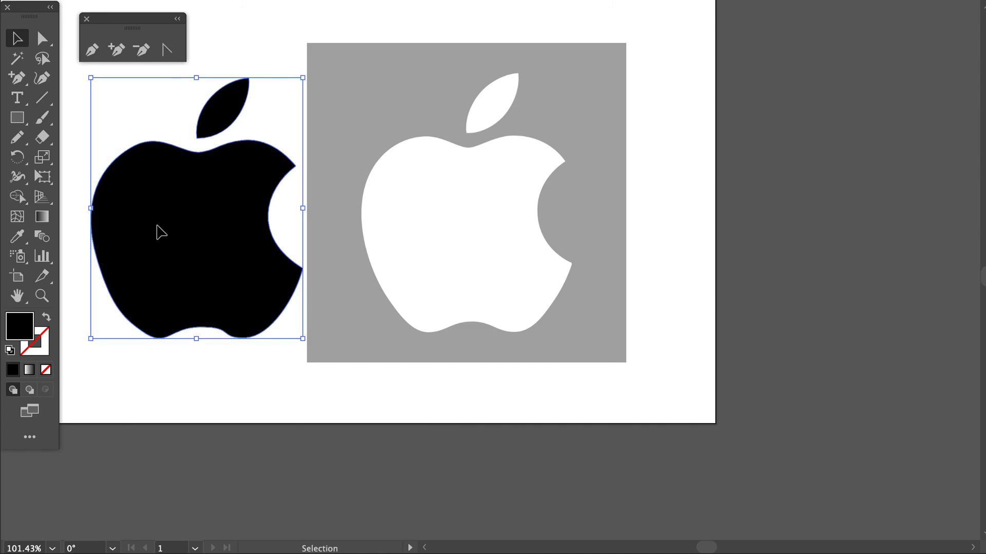
left_click(335, 84)
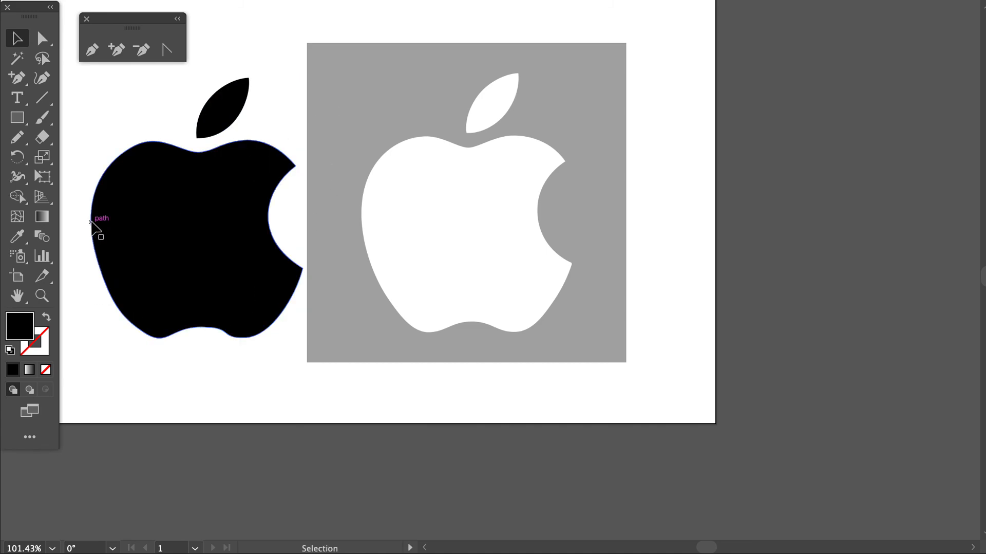
scroll(128, 314, "up", 5)
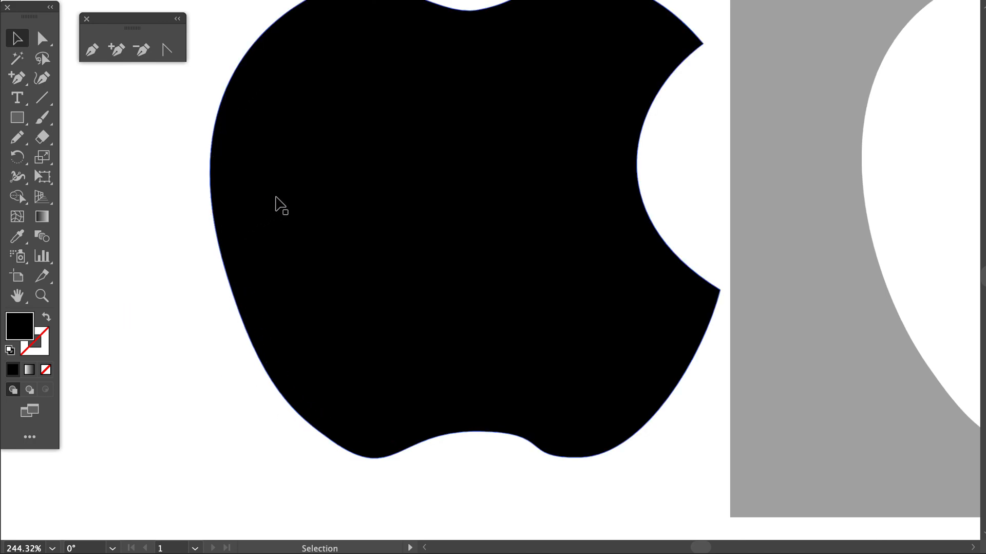
scroll(355, 190, "down", 5)
scroll(354, 190, "right", 3)
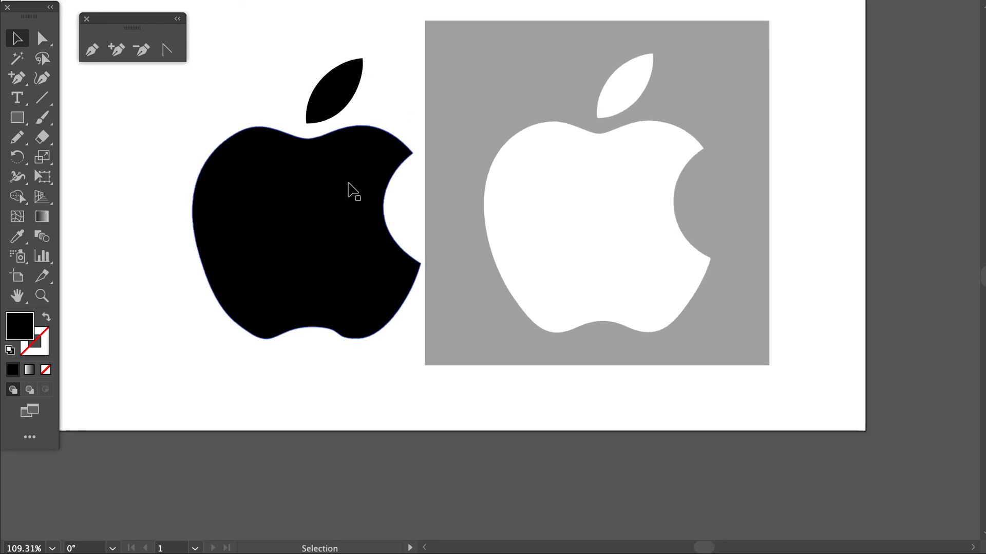